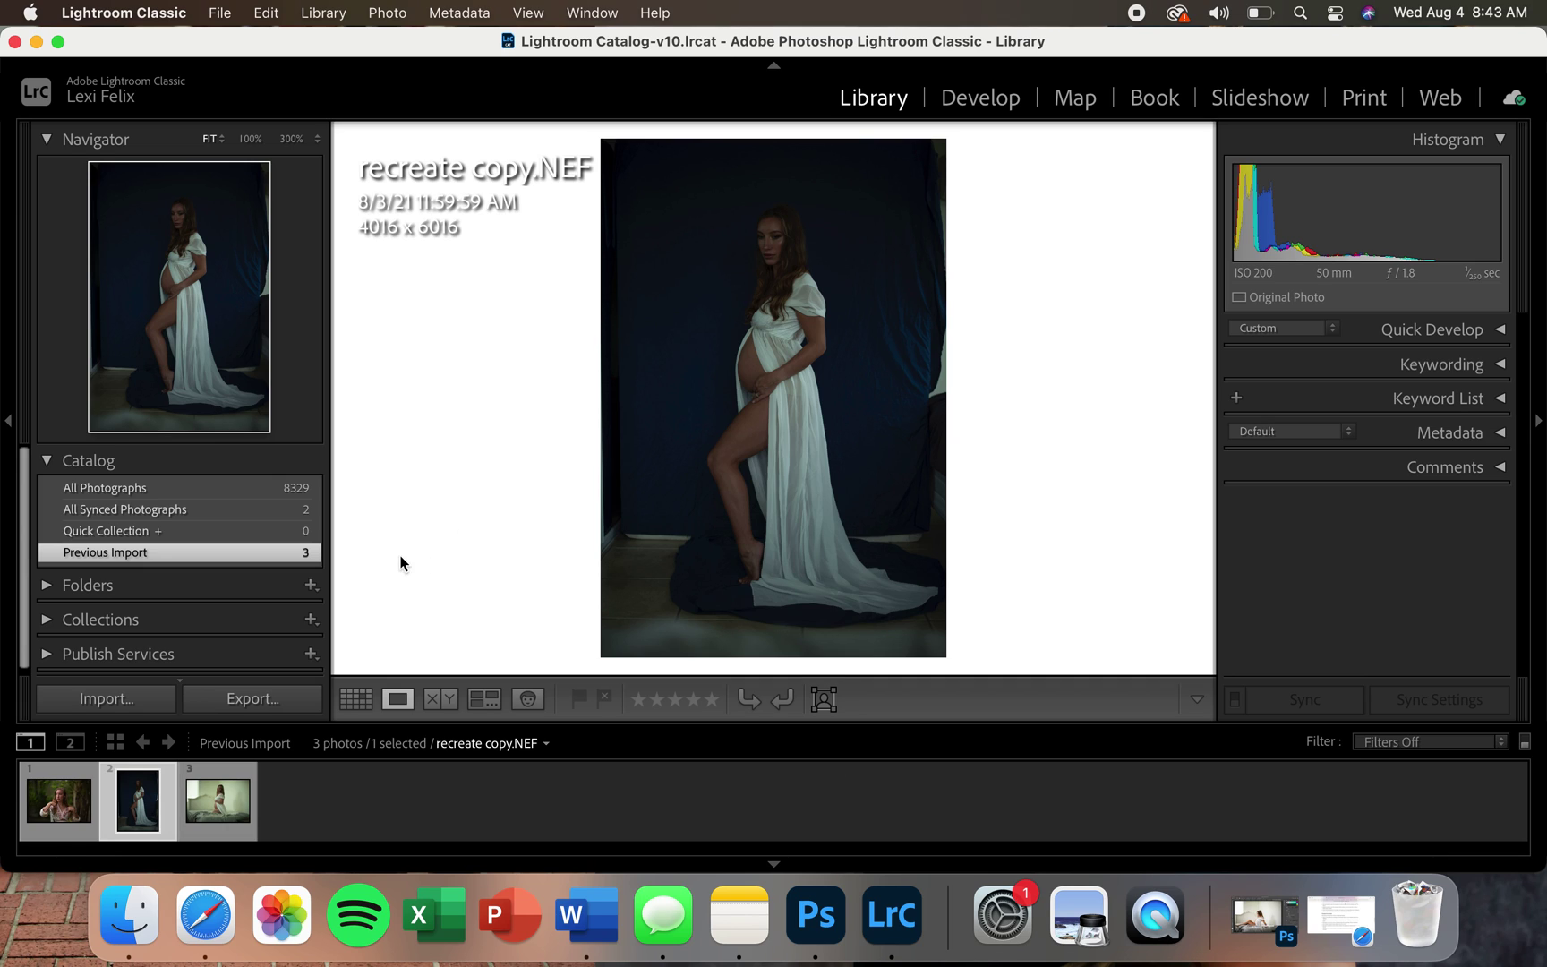
# Open the photo in the Develop module, preview the saved presets on it, and apply the Allen preset.
pyautogui.click(975, 99)
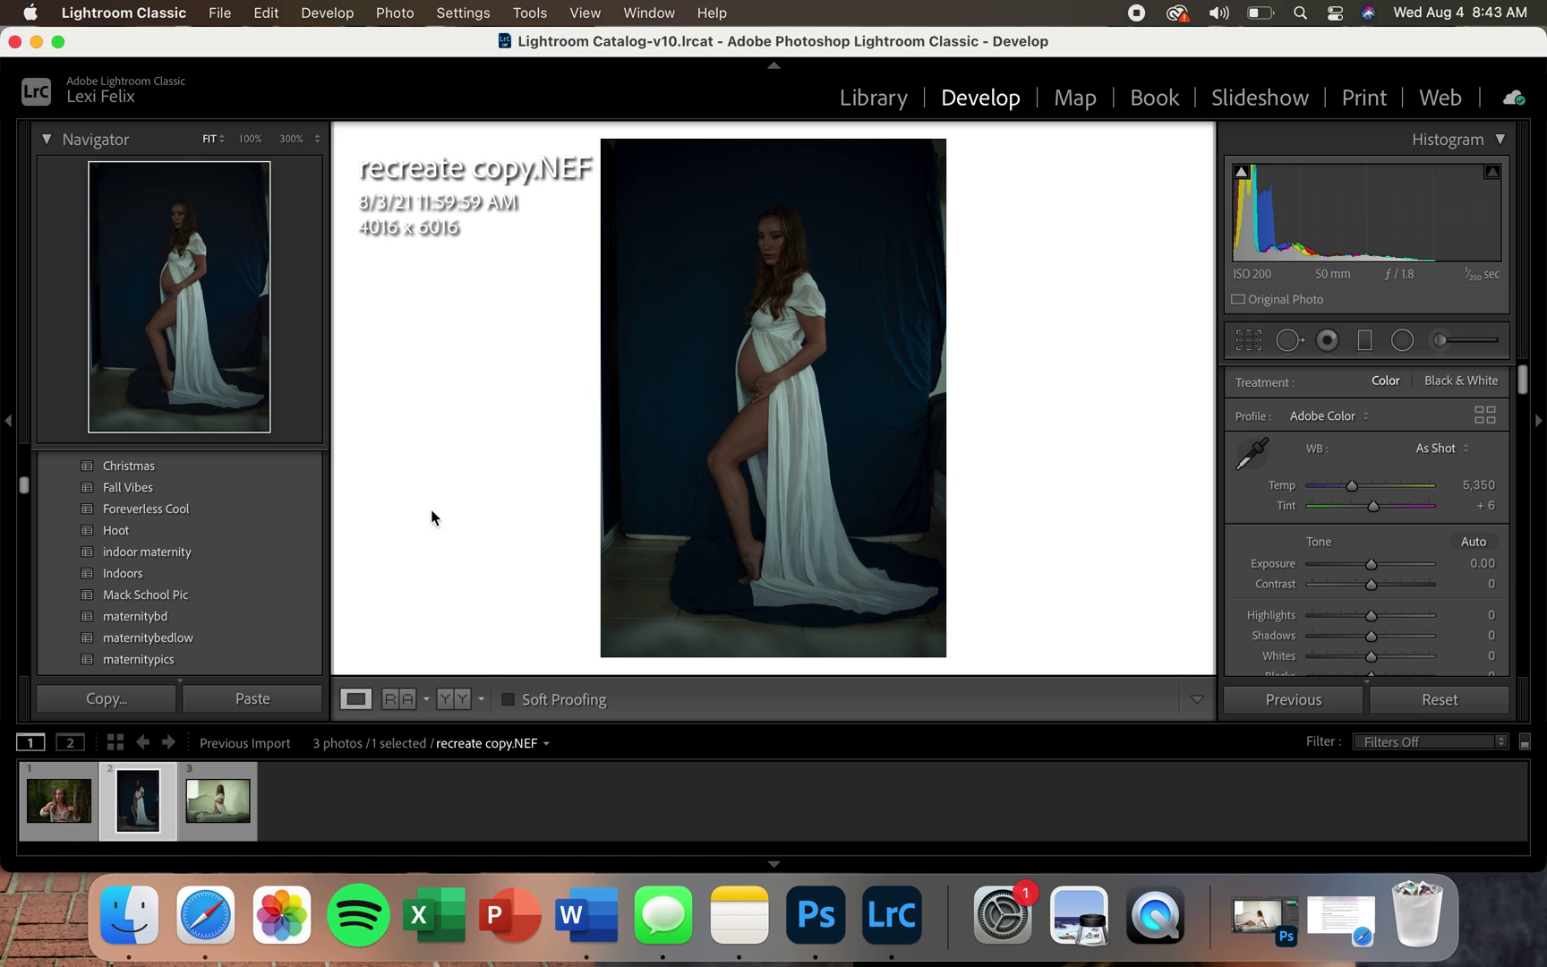
pyautogui.click(210, 551)
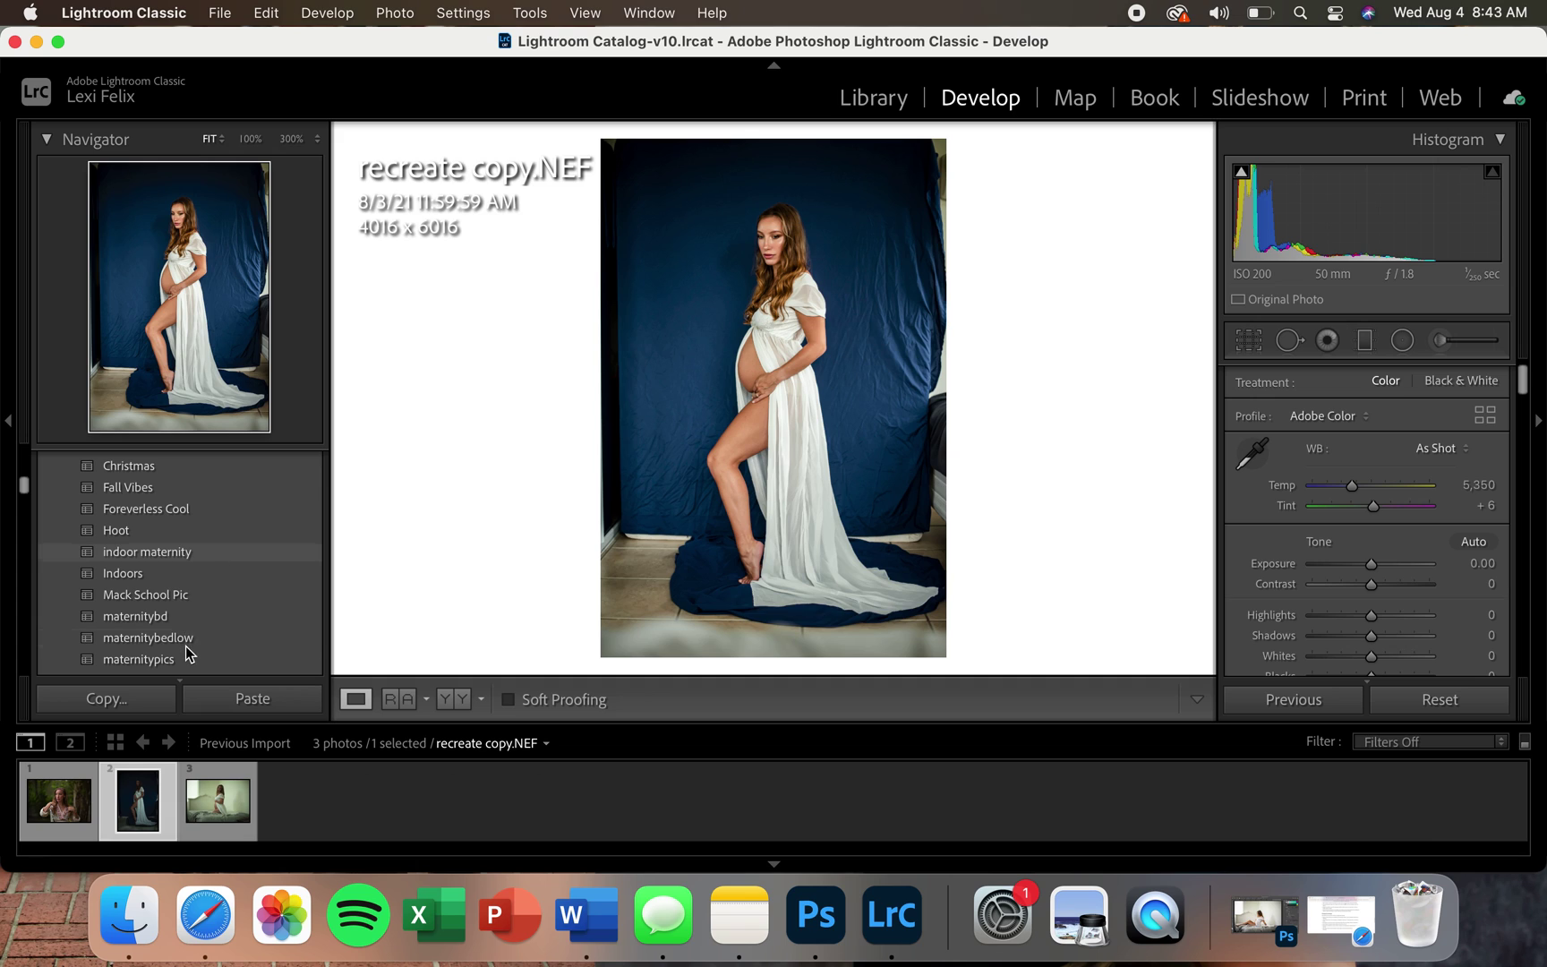
pyautogui.click(199, 610)
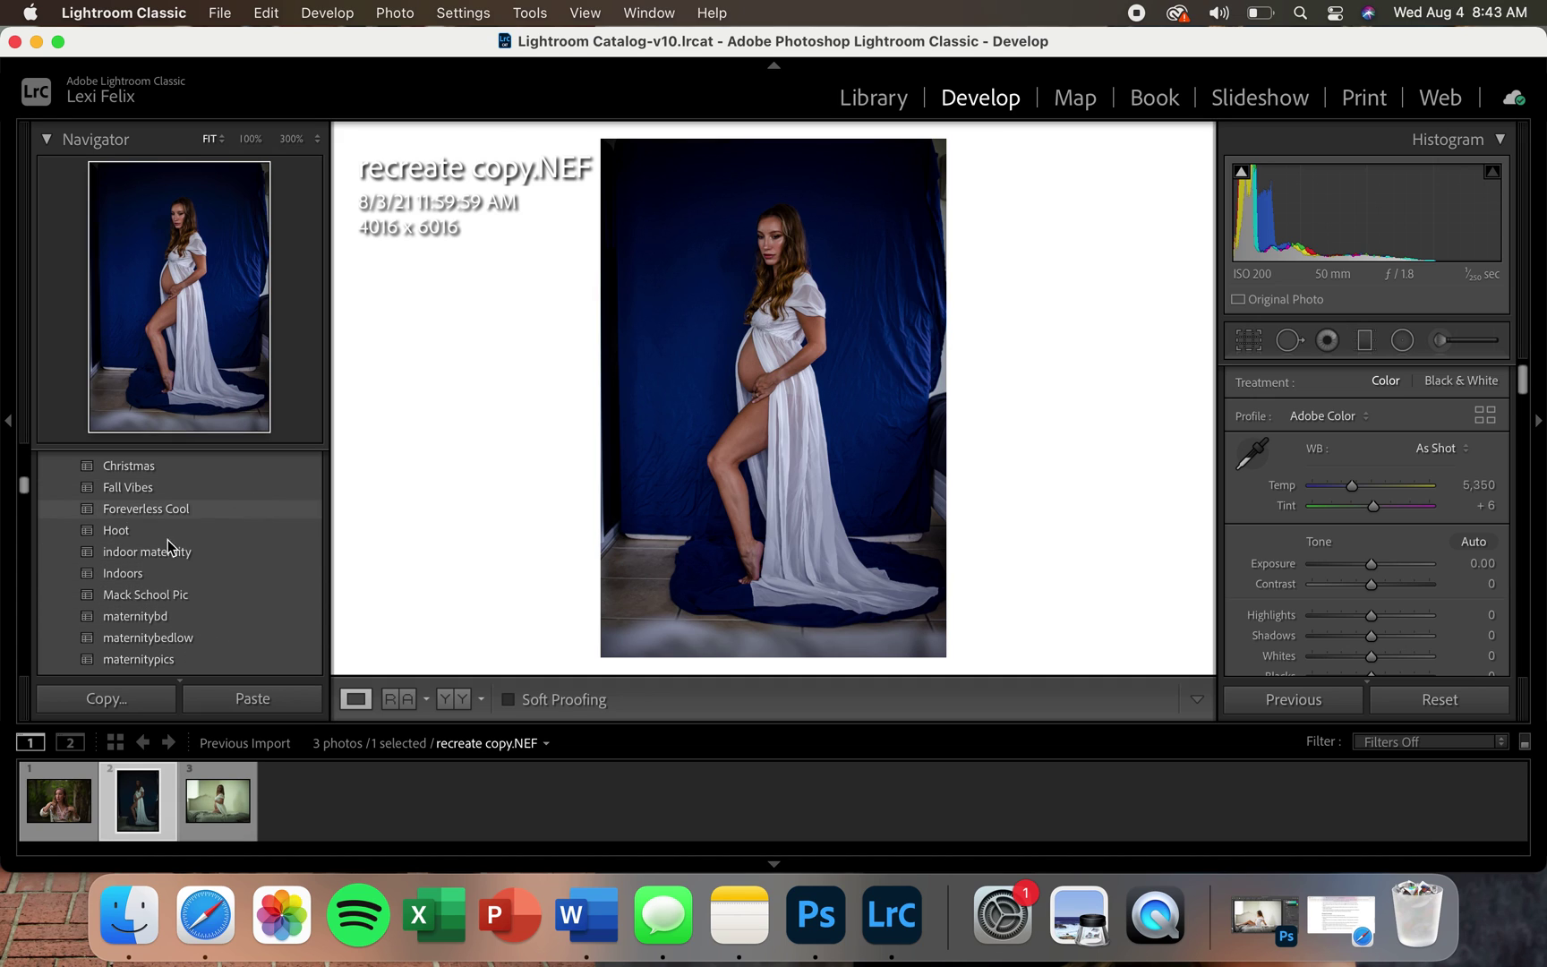
pyautogui.click(251, 467)
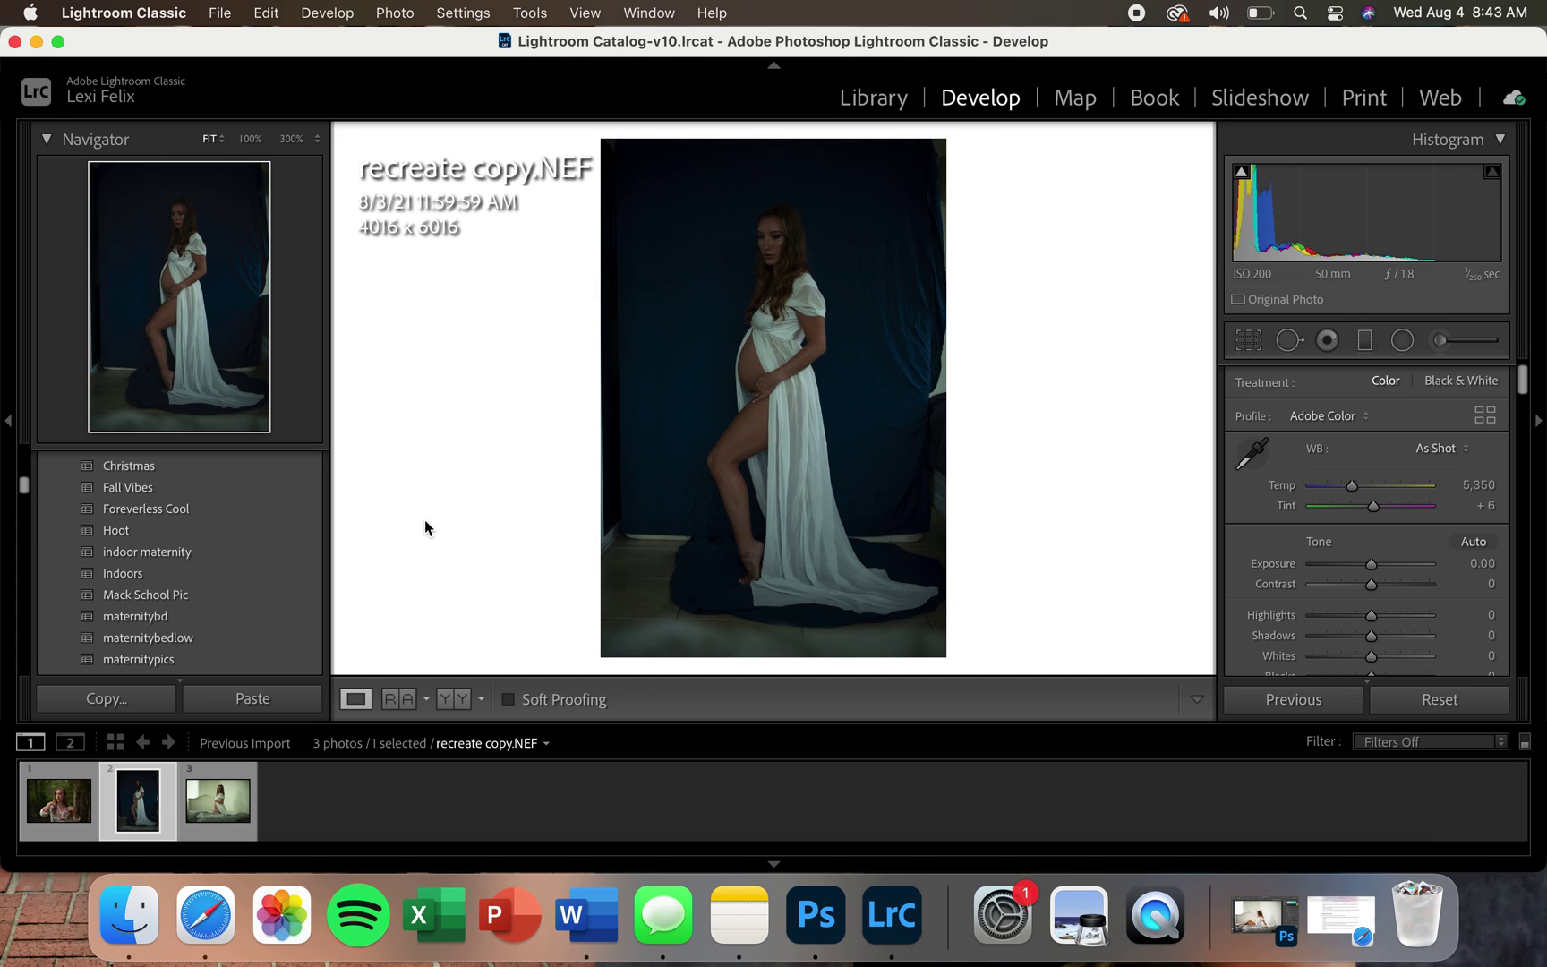
pyautogui.click(263, 554)
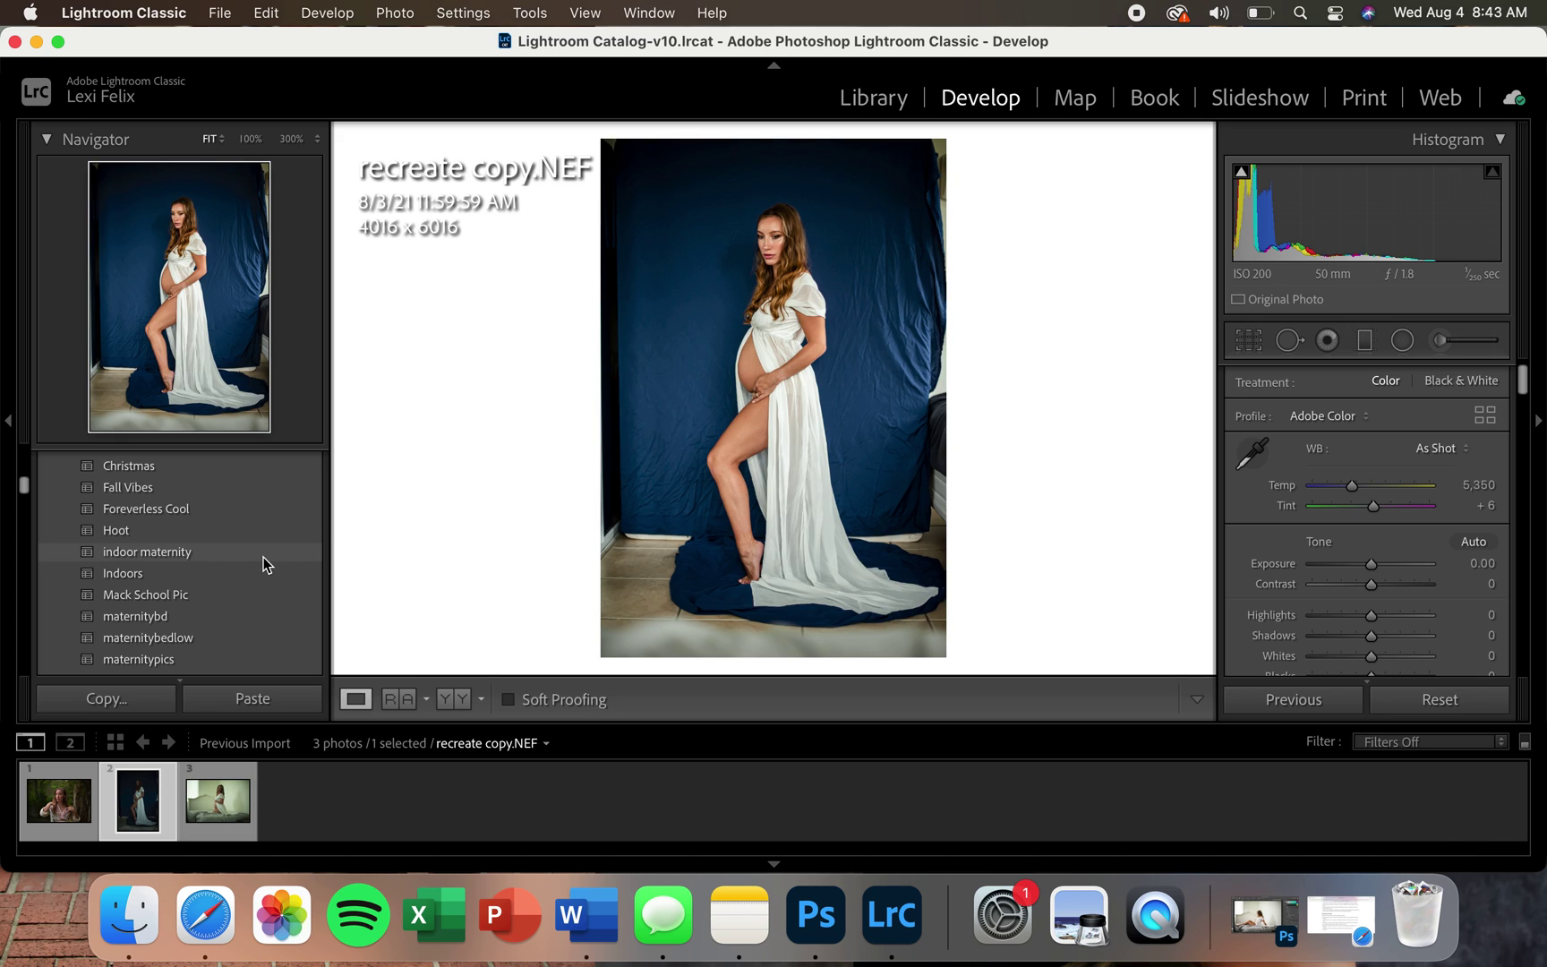
pyautogui.scroll(2, 263, 558)
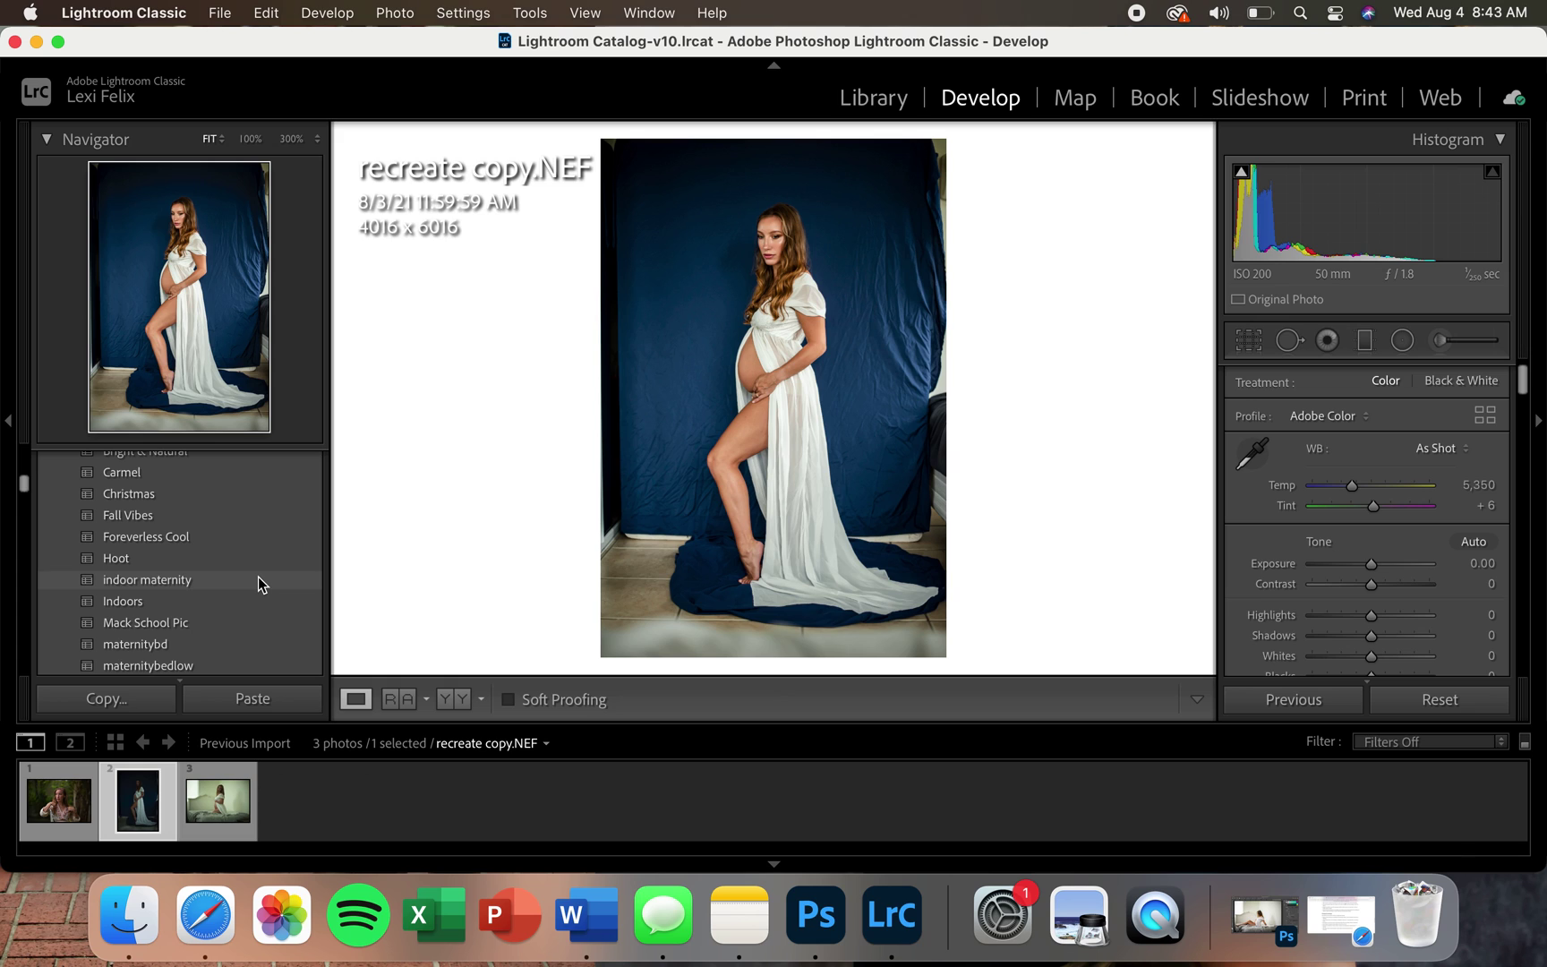
pyautogui.scroll(6, 258, 577)
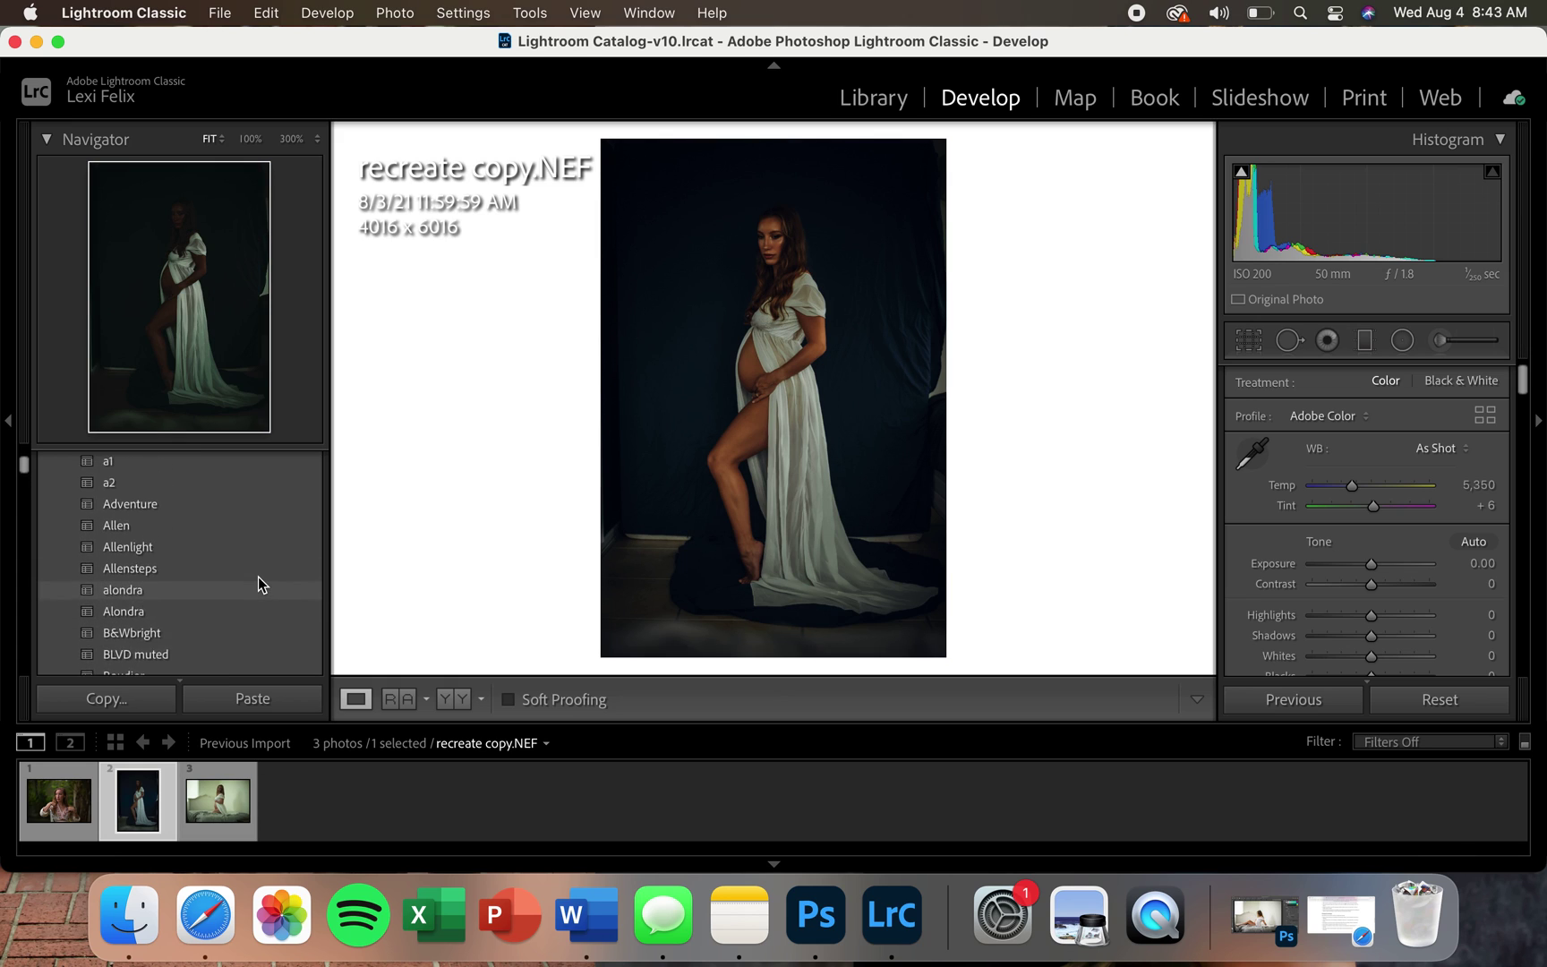
pyautogui.scroll(-6, 259, 578)
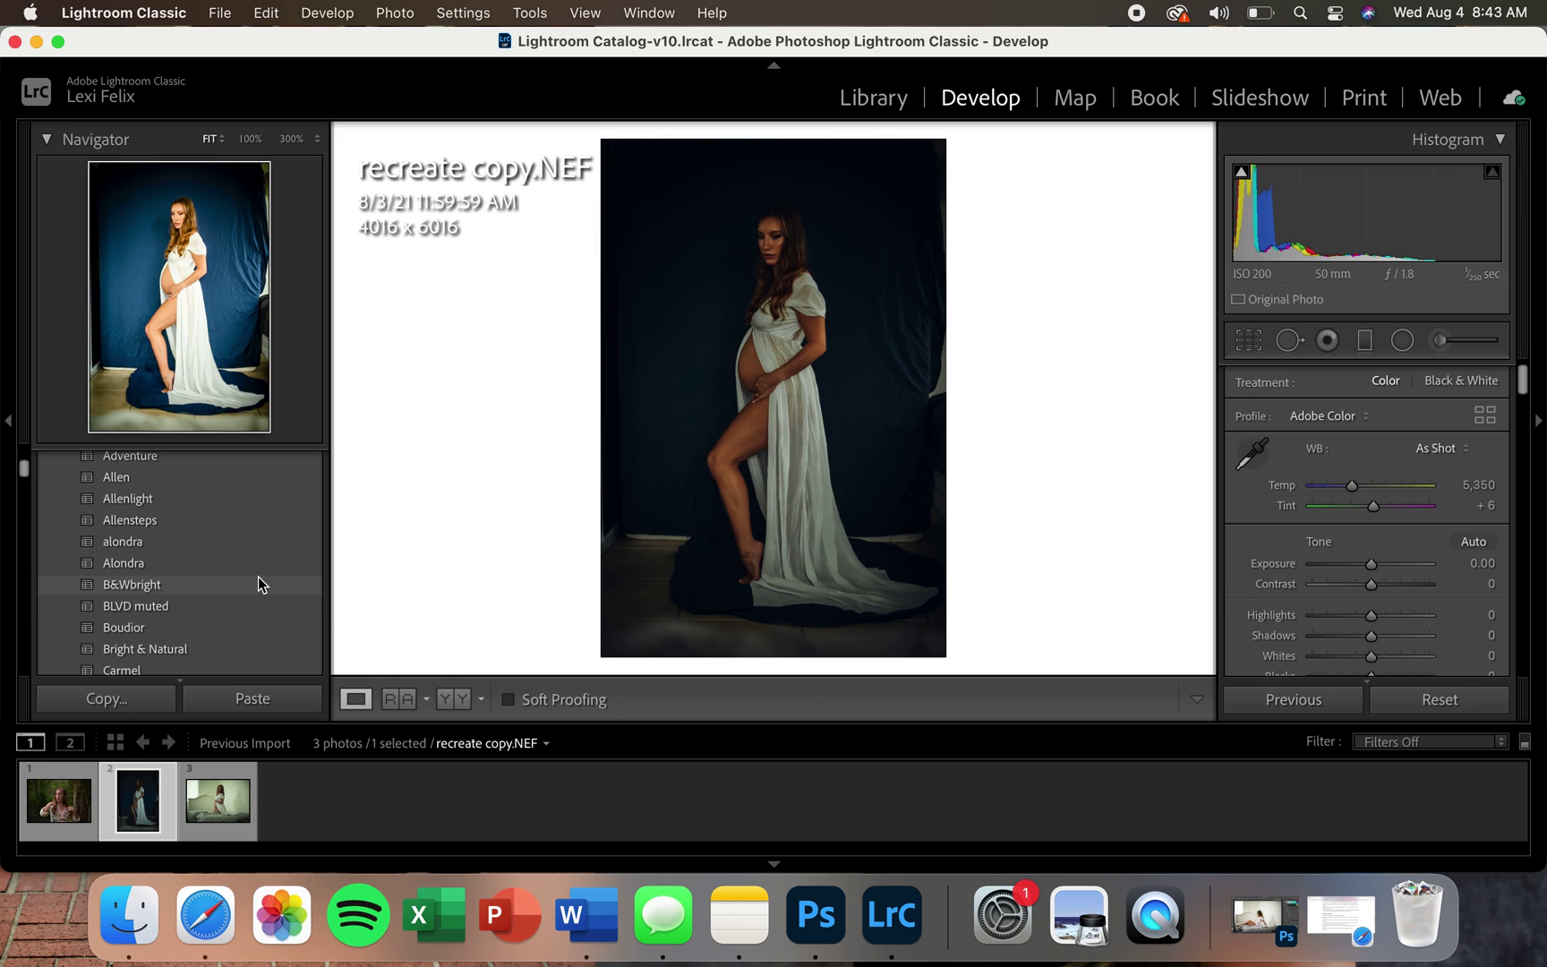
pyautogui.scroll(-5, 257, 579)
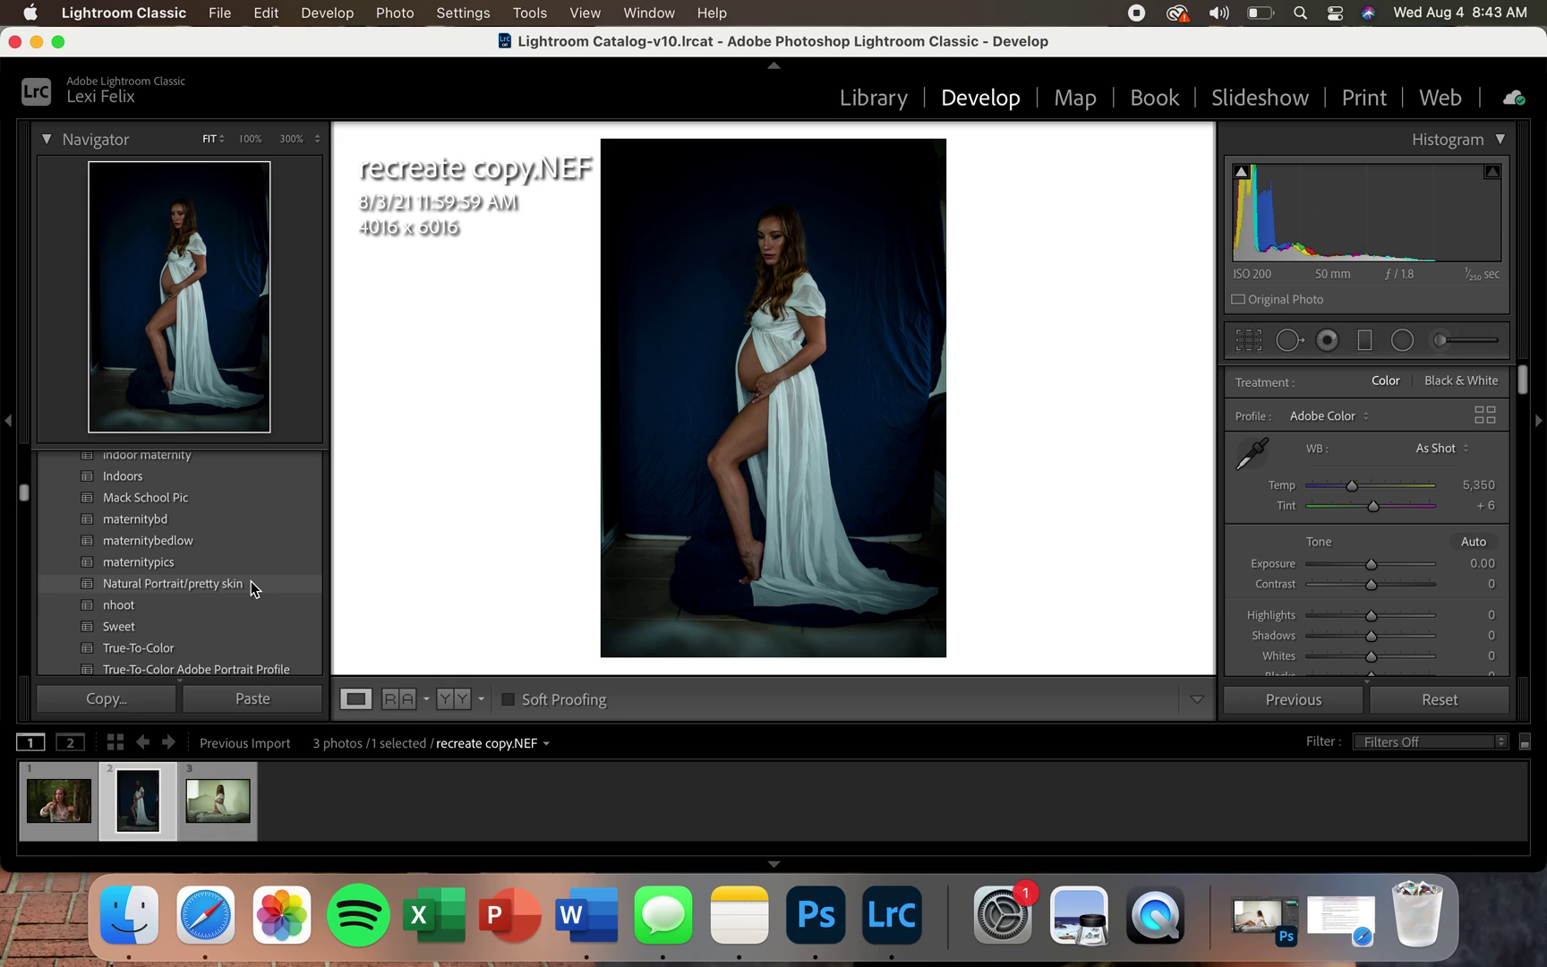
pyautogui.scroll(6, 250, 581)
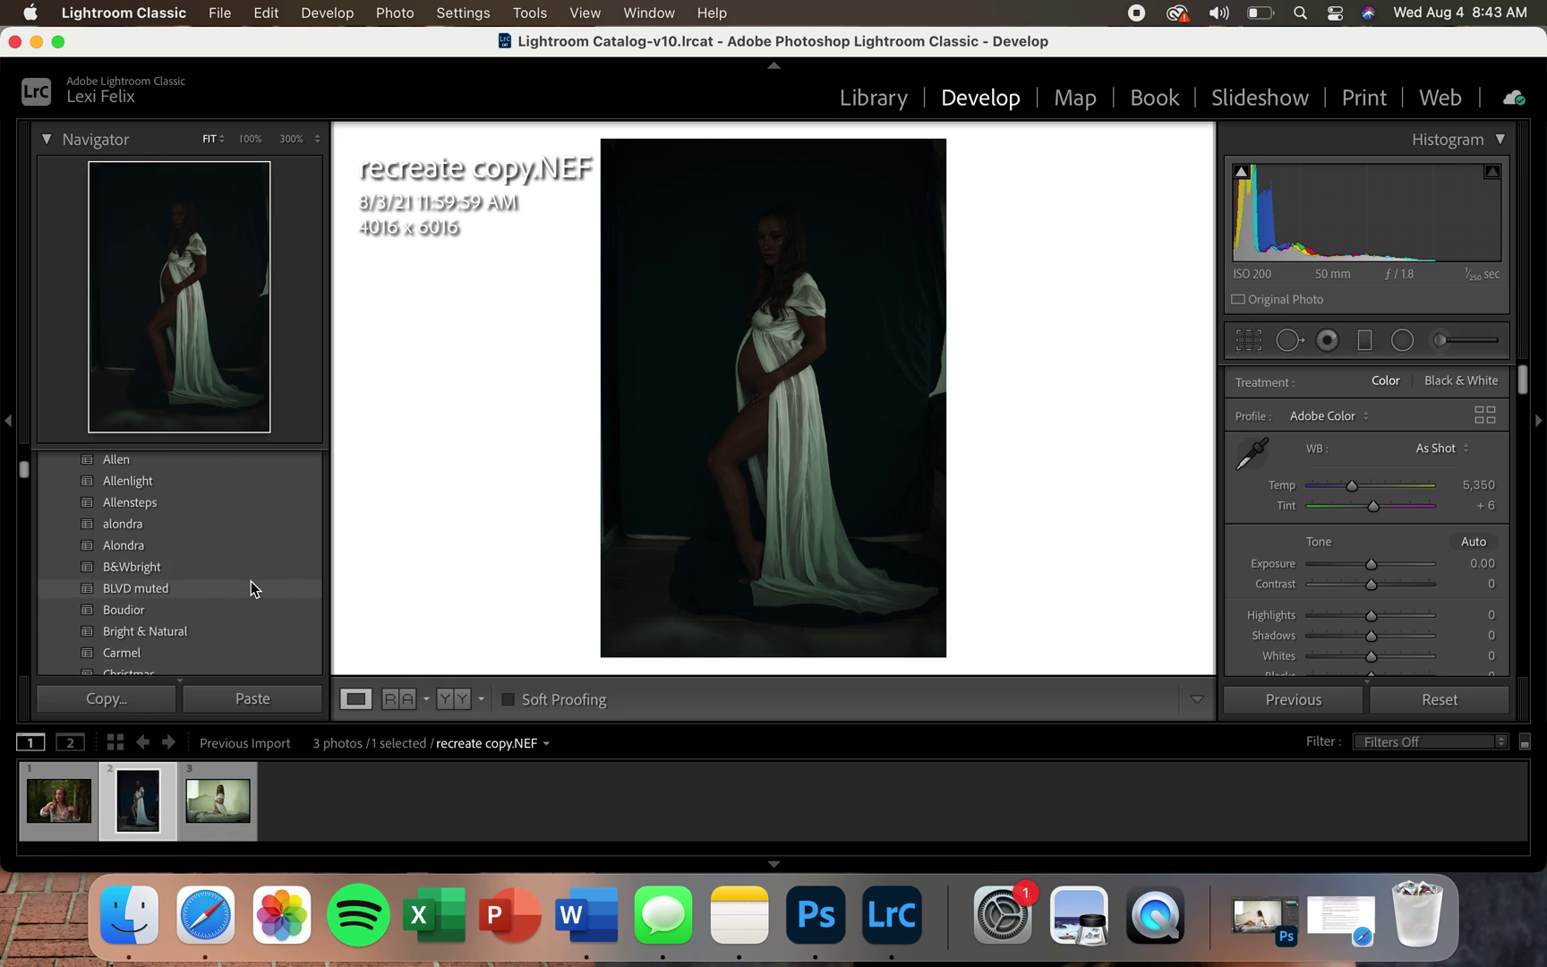
pyautogui.scroll(1, 152, 493)
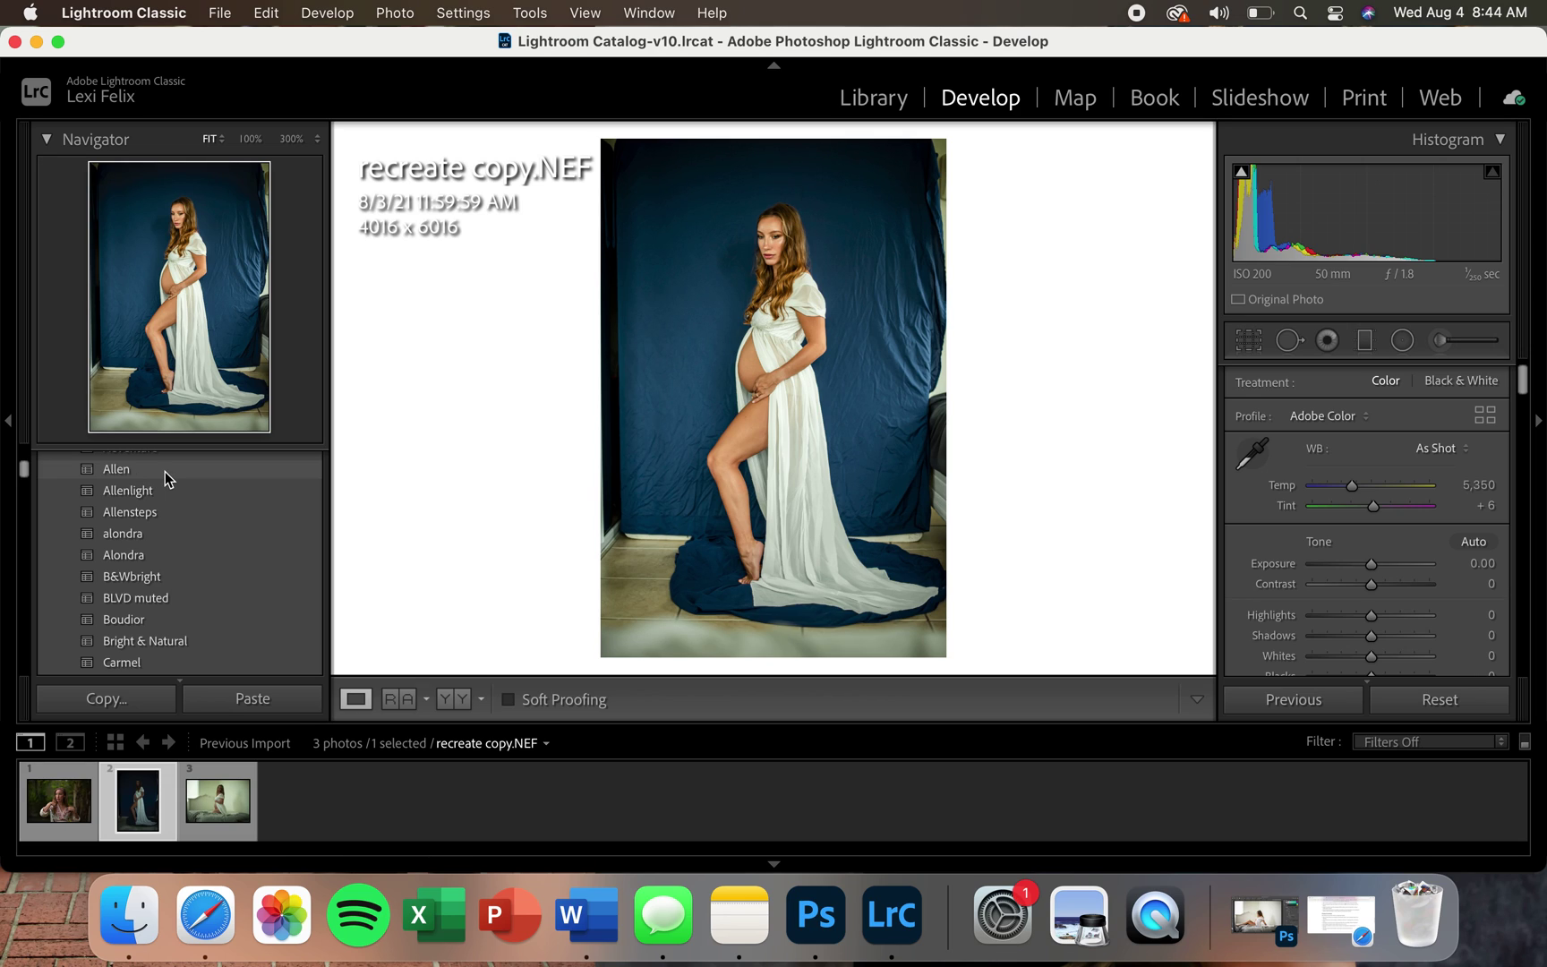
pyautogui.click(165, 472)
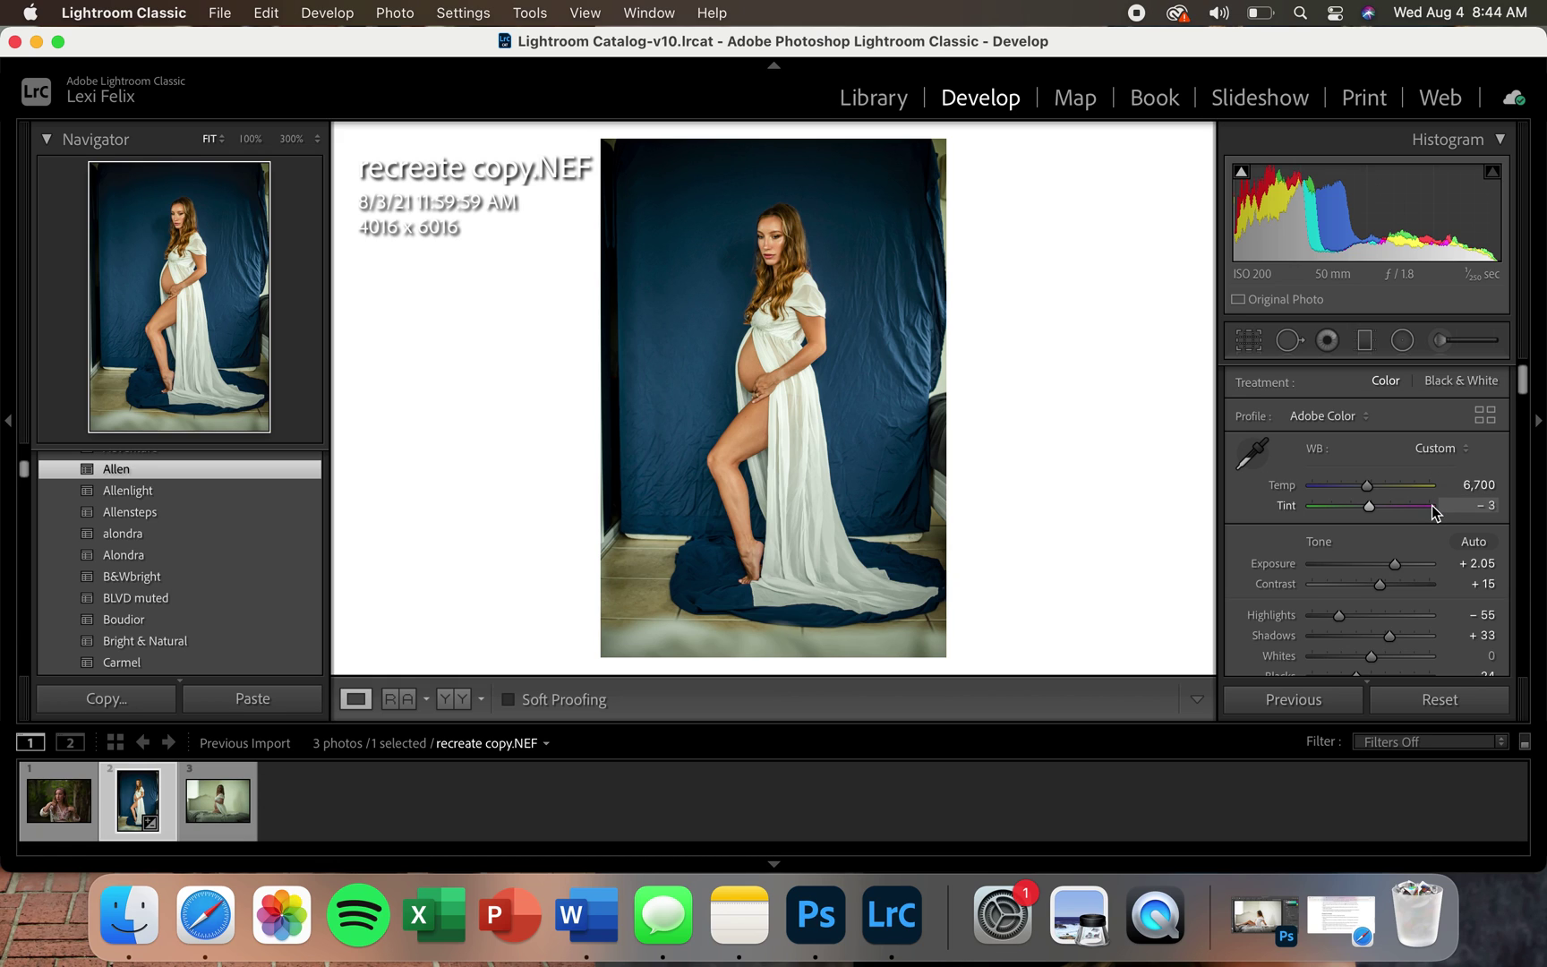
# Review the applied preset's basic tone, presence, tone curve and HSL saturation settings.
pyautogui.scroll(-1, 1426, 524)
pyautogui.scroll(-10, 1427, 524)
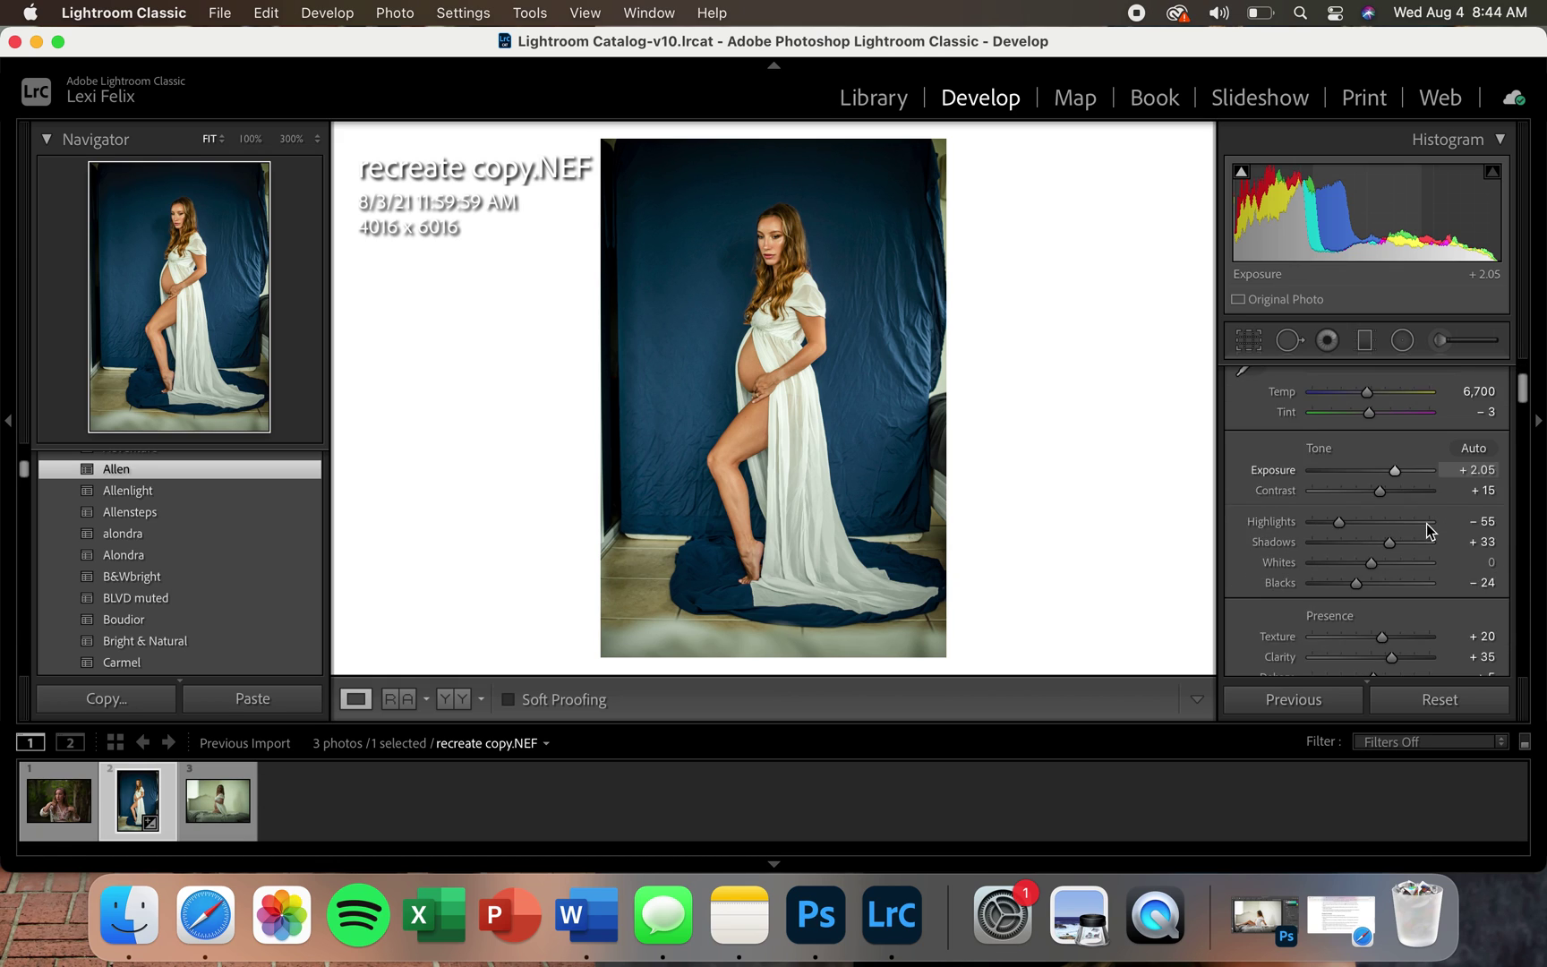
pyautogui.scroll(-1, 1426, 524)
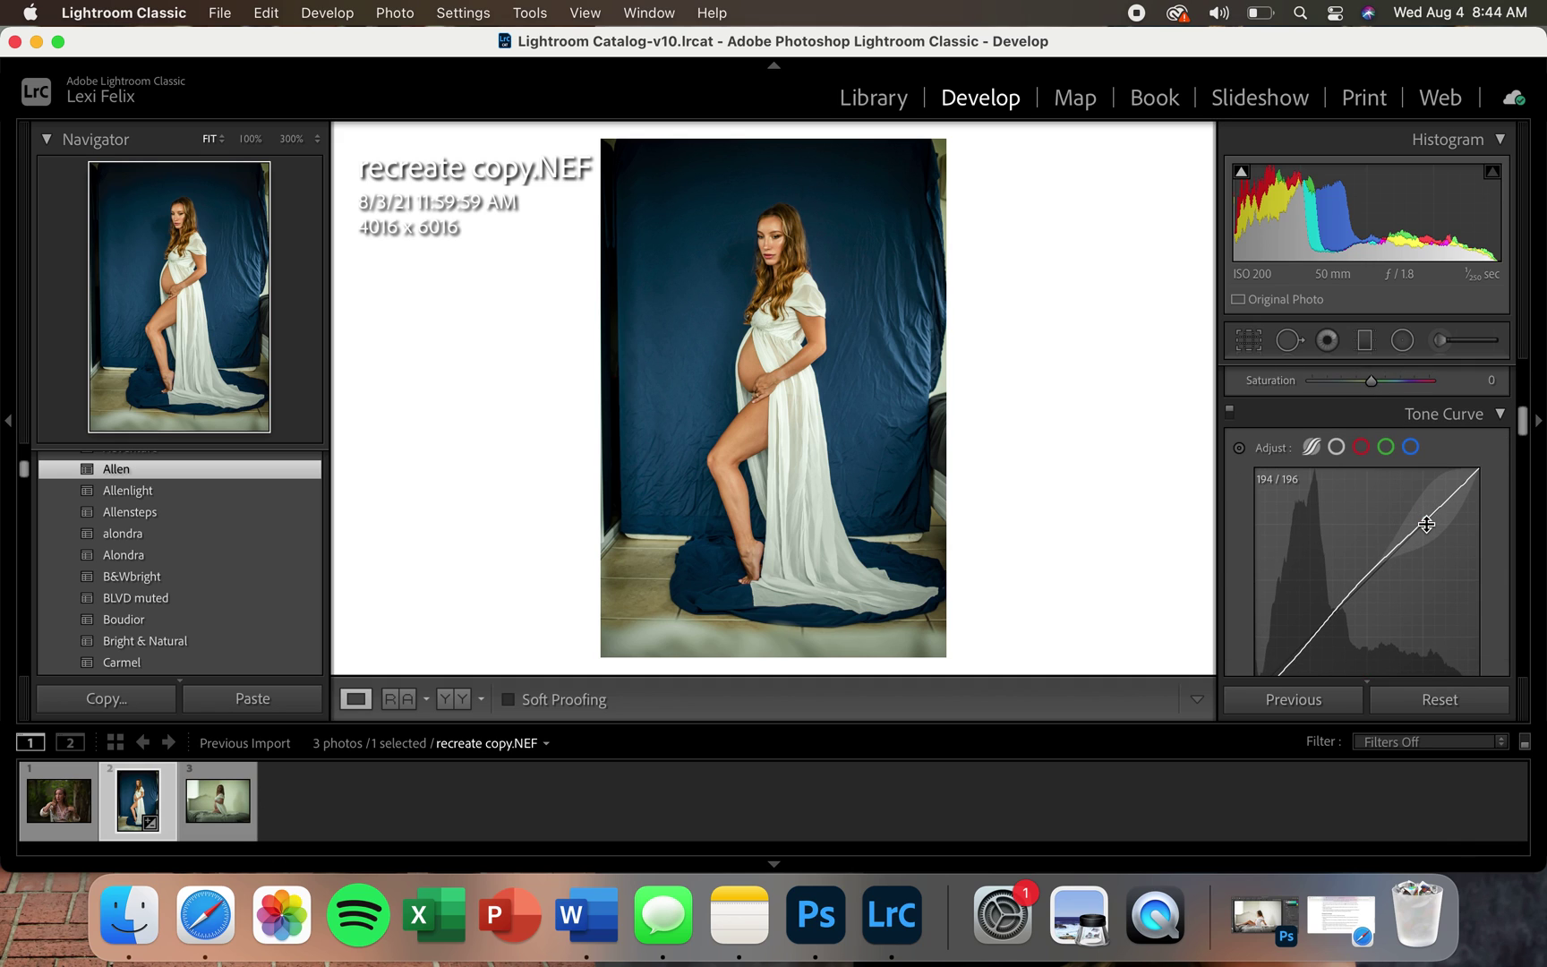
pyautogui.scroll(4, 1427, 524)
pyautogui.scroll(-7, 1426, 524)
pyautogui.scroll(-8, 1427, 524)
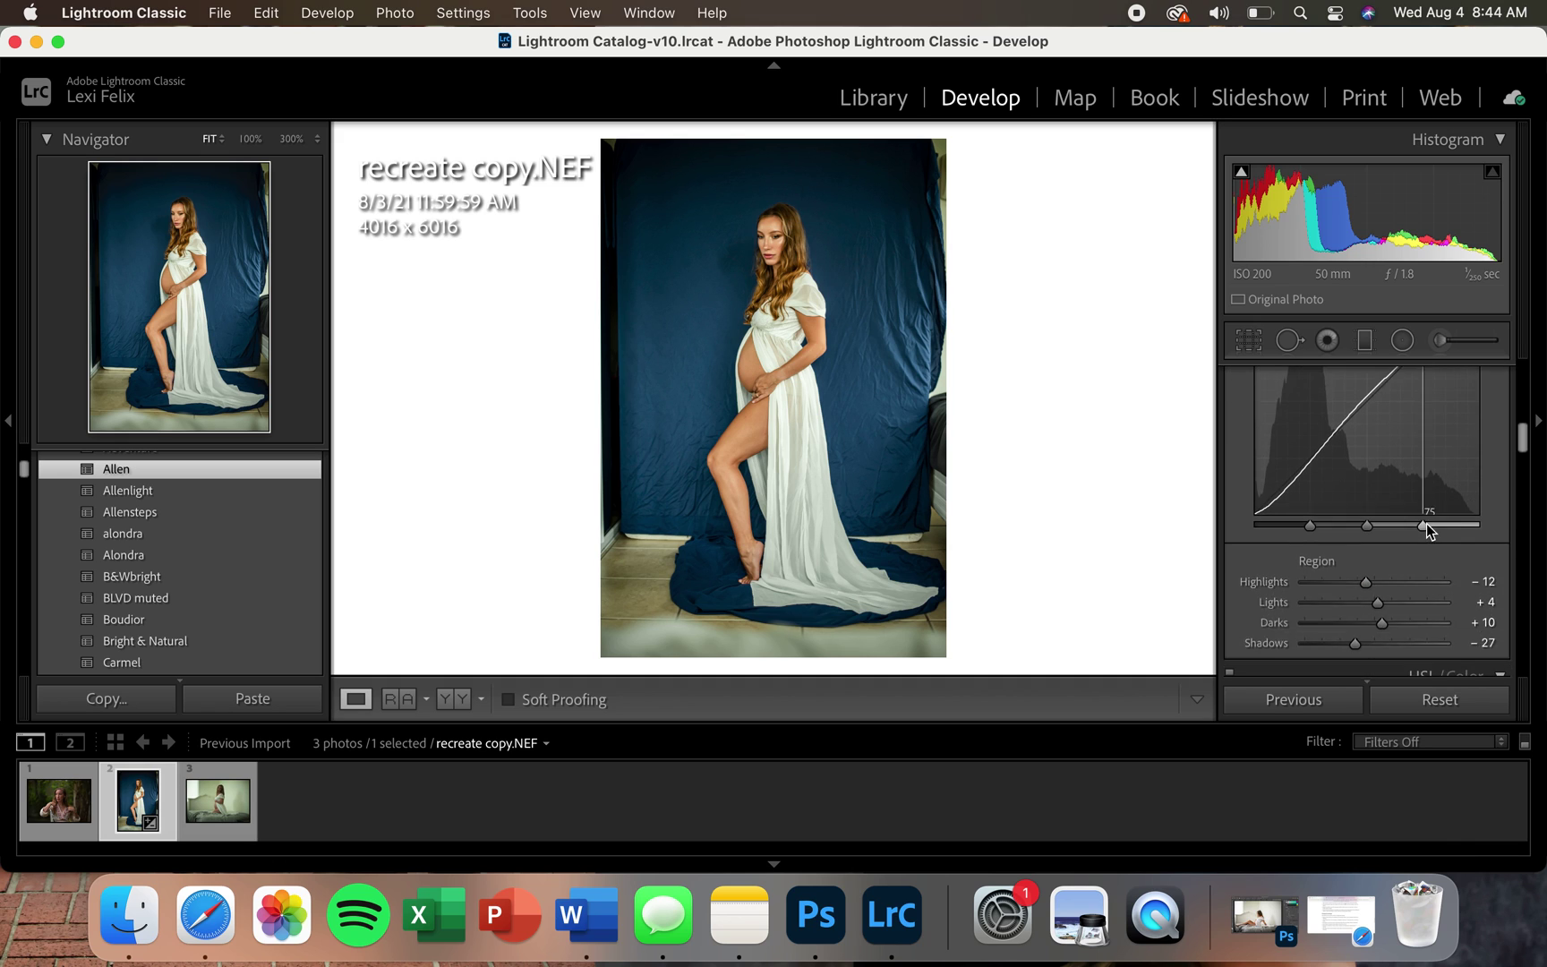
pyautogui.scroll(1, 1427, 524)
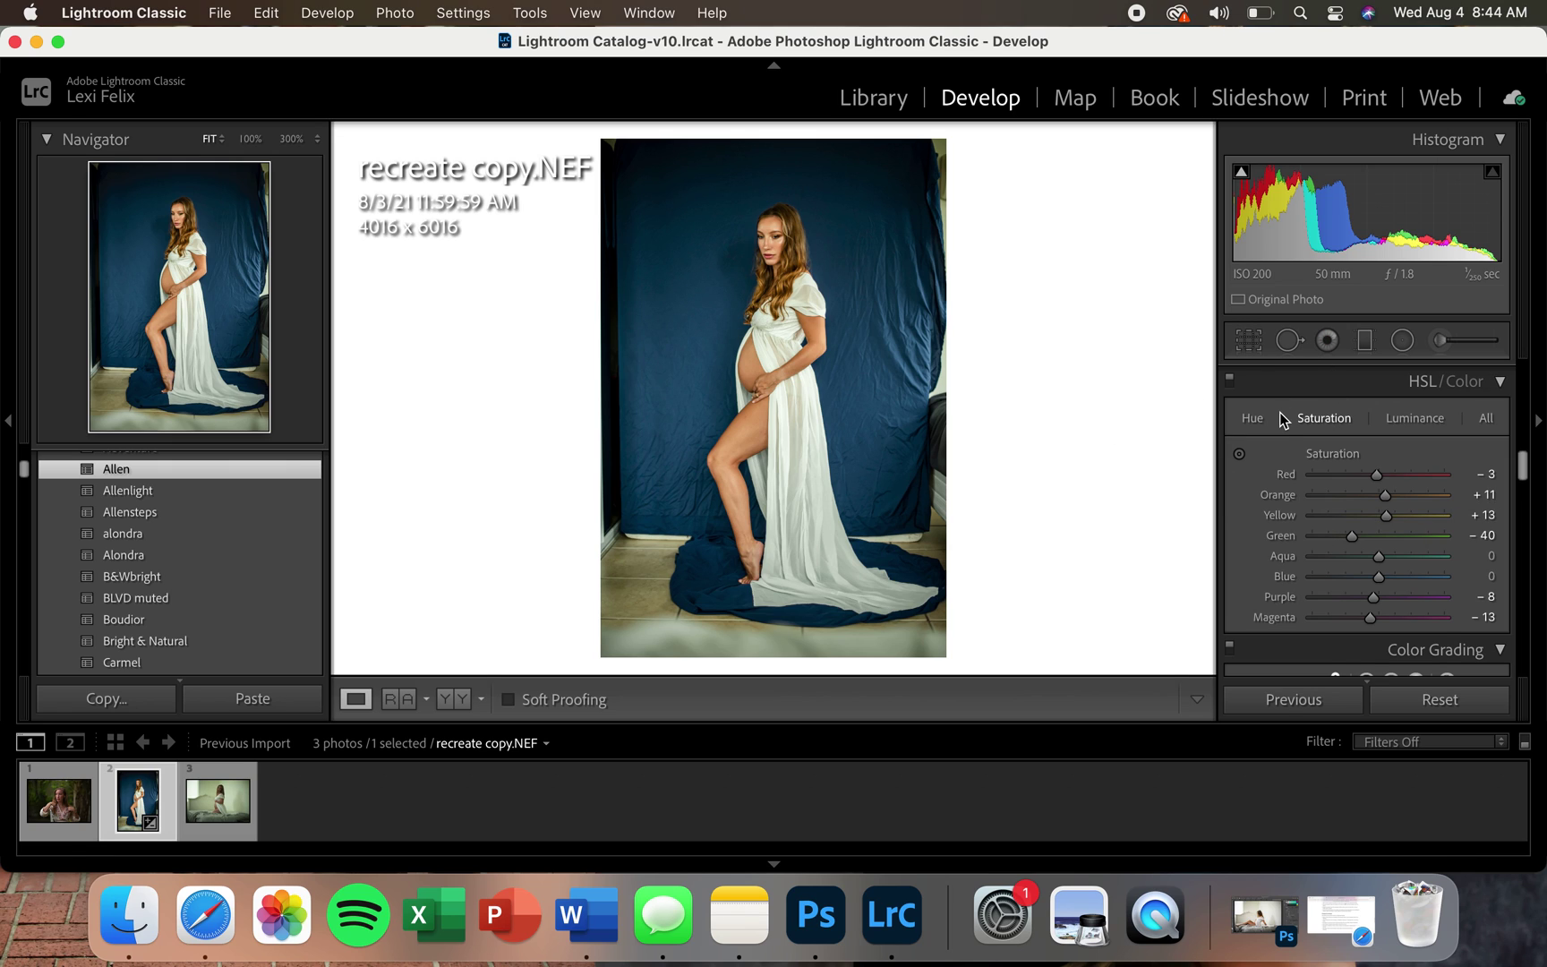
pyautogui.scroll(10, 1280, 413)
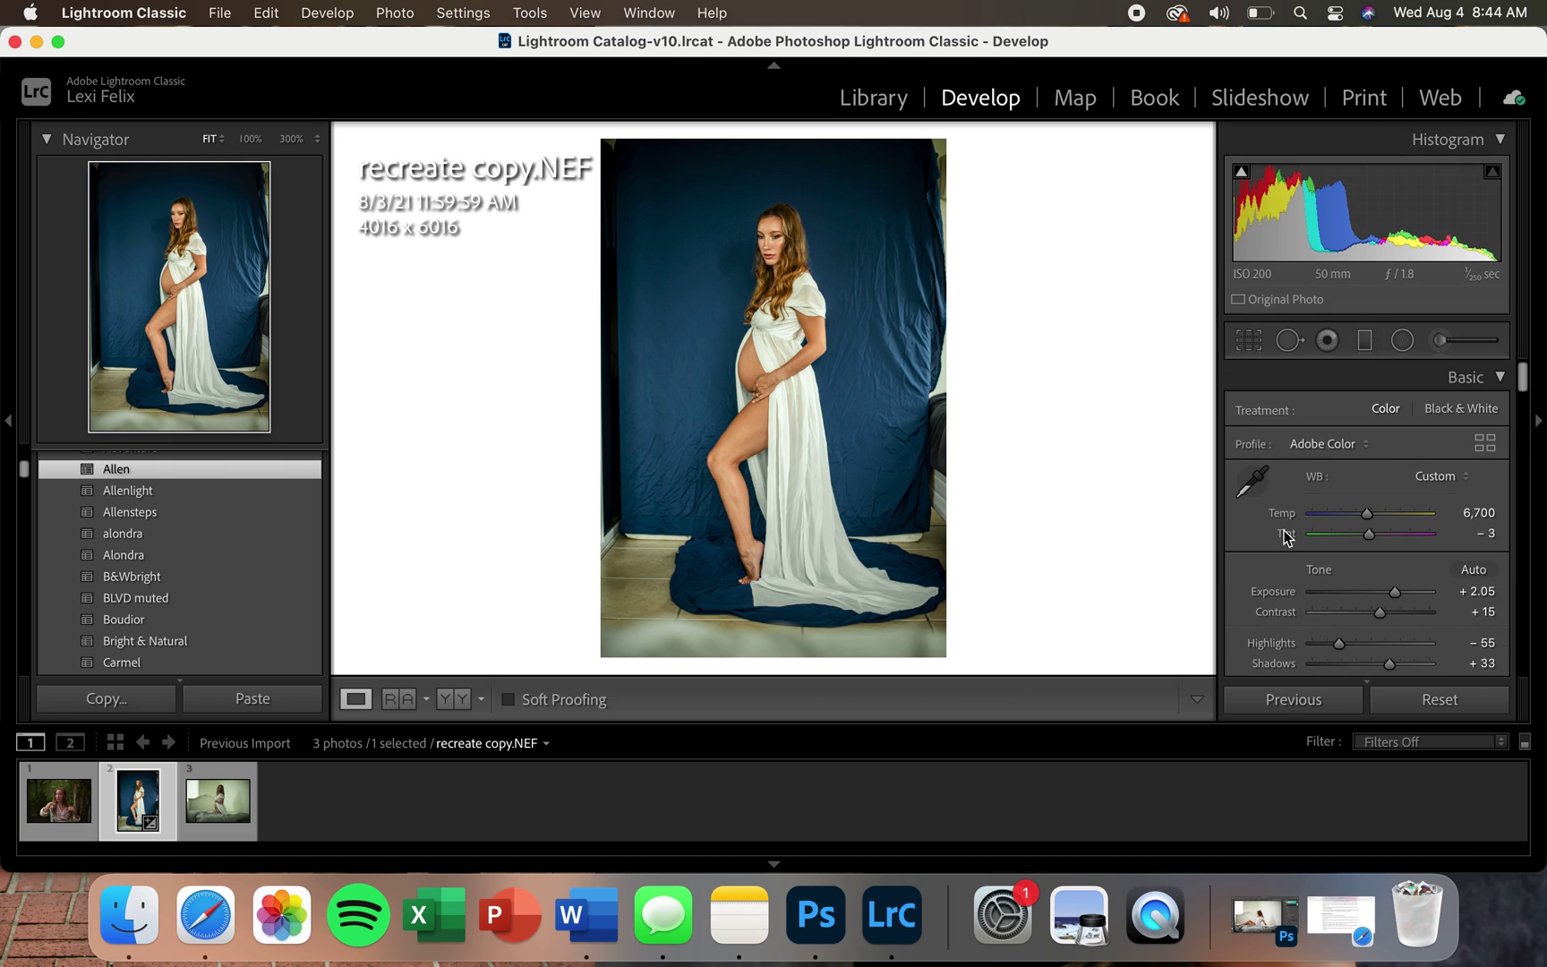
# Set the white balance temperature to 6,228 and the tint to +9.
pyautogui.click(1254, 485)
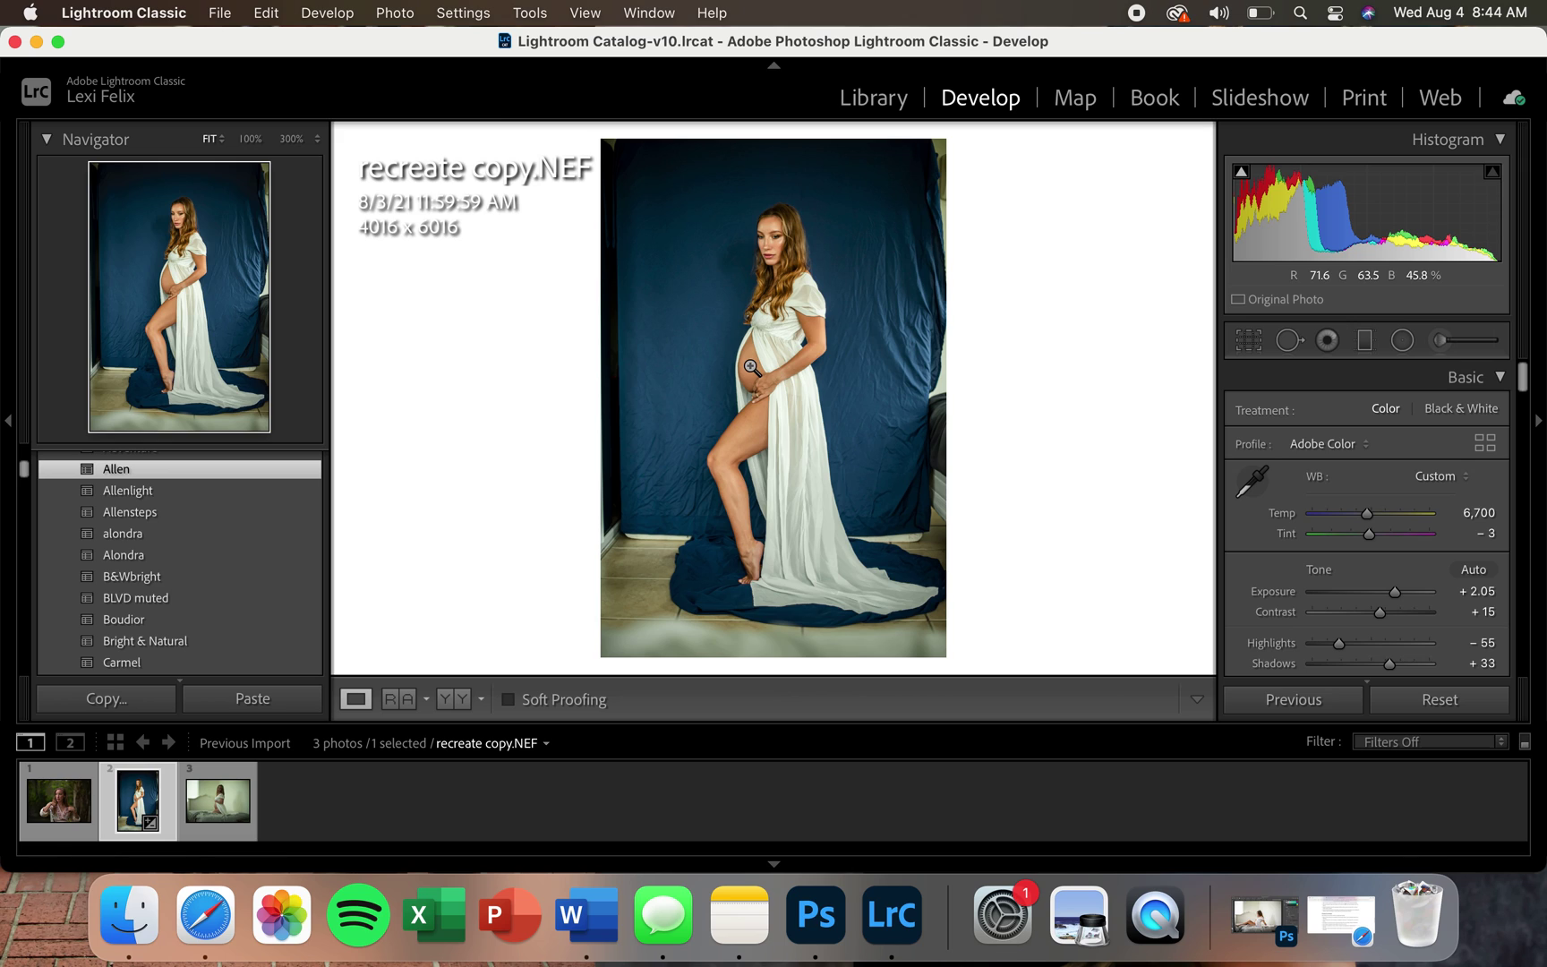
pyautogui.click(1256, 484)
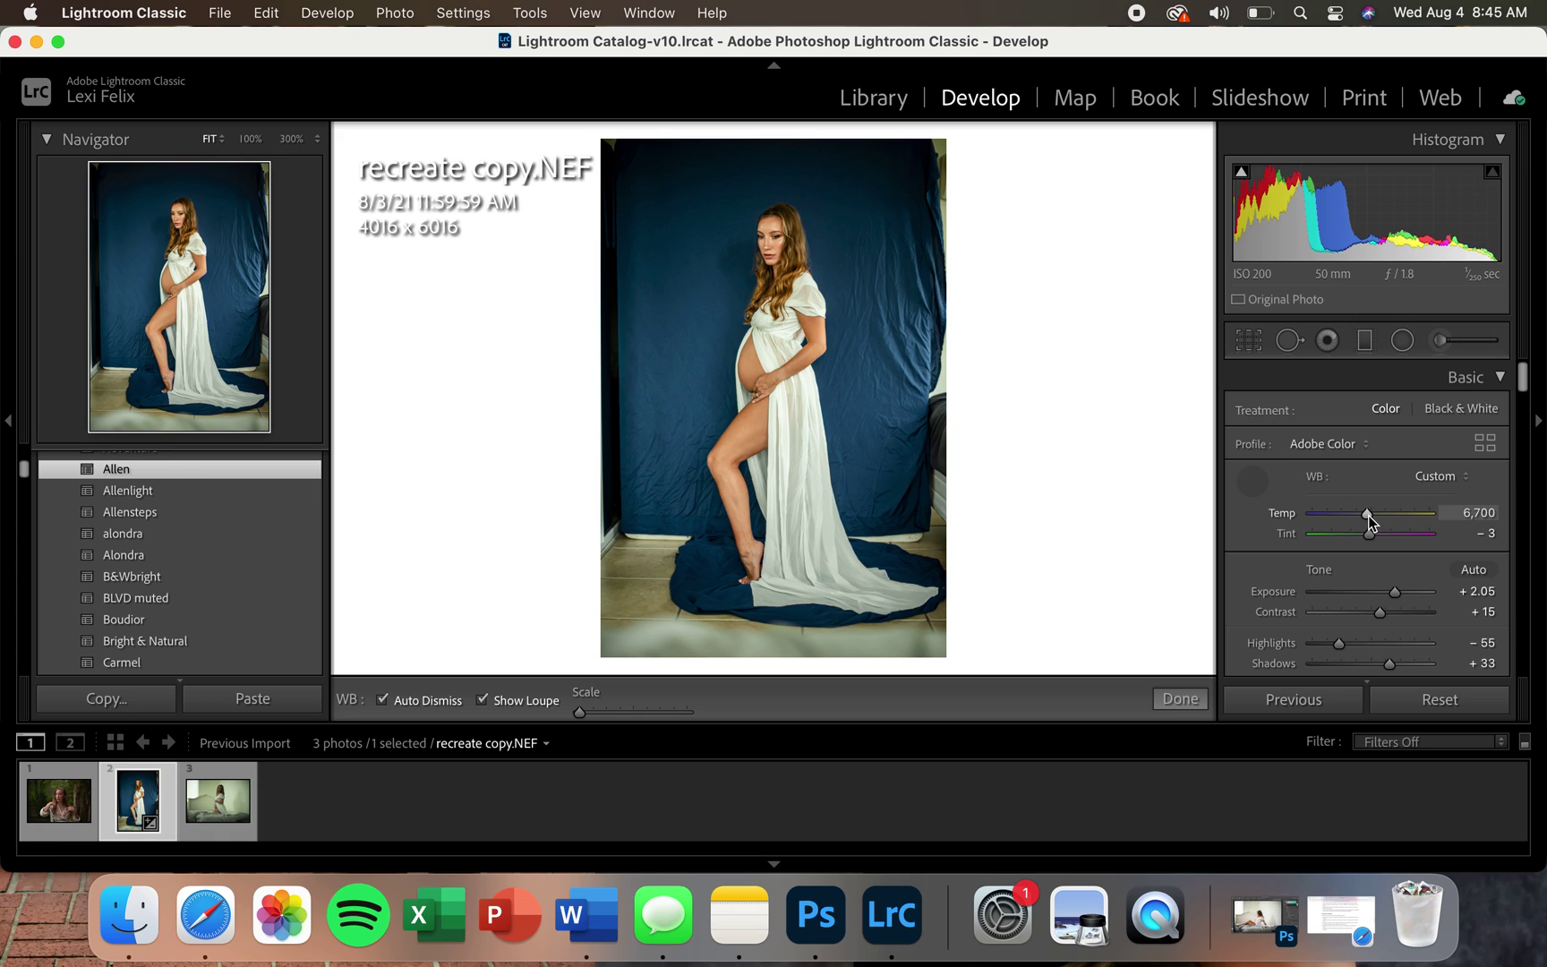
pyautogui.moveTo(1369, 515); pyautogui.dragTo(1363, 517)
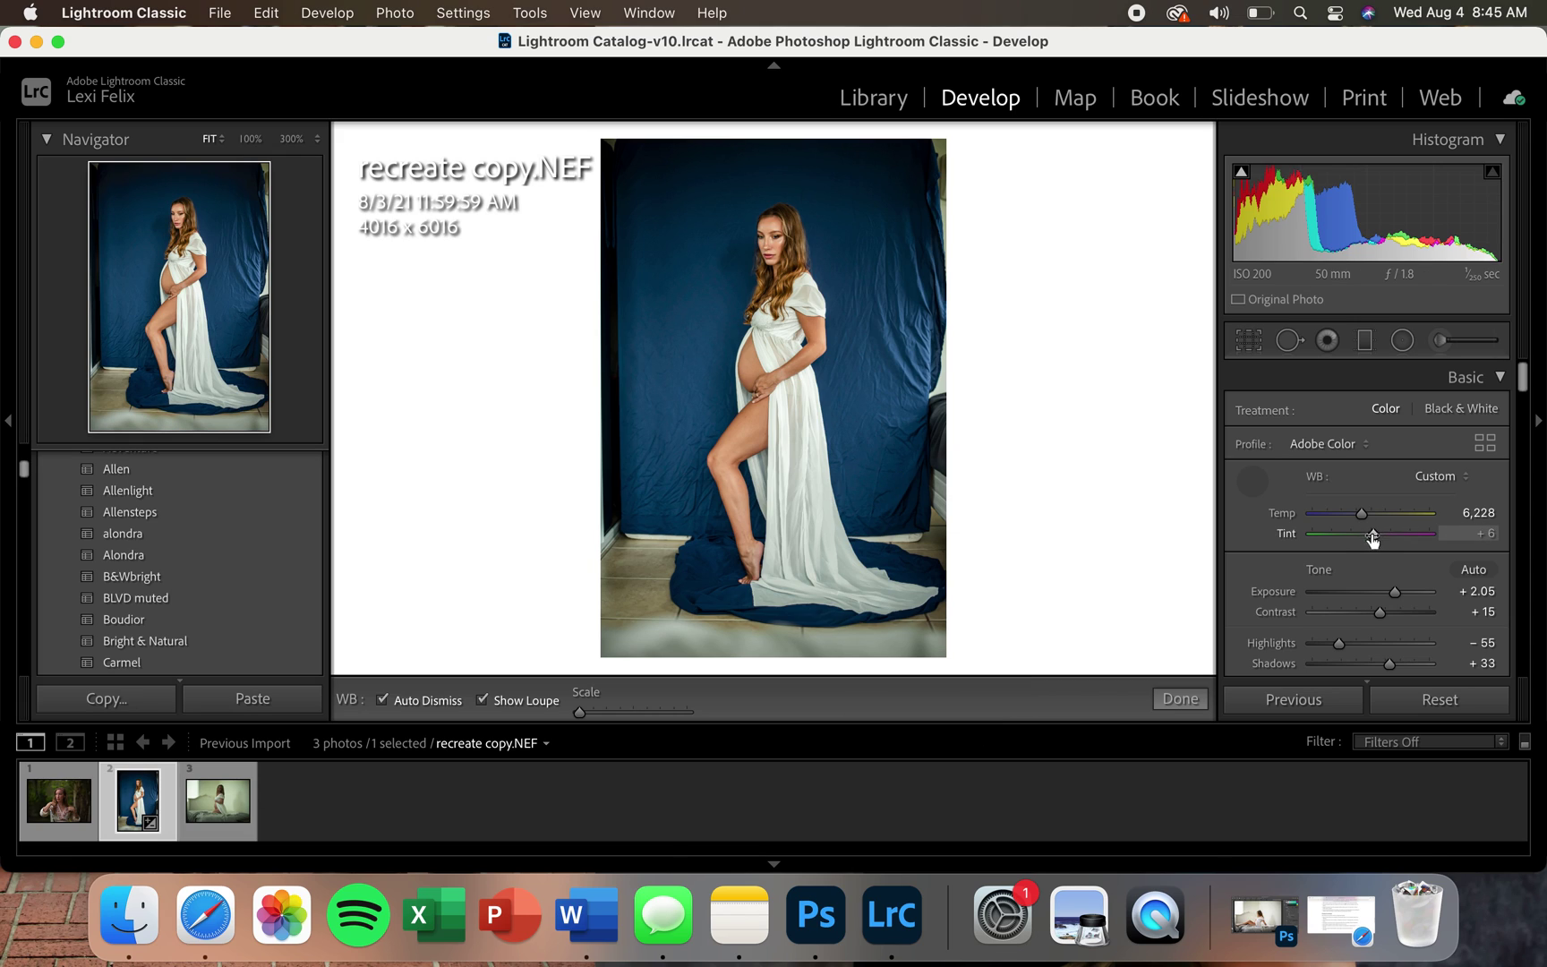
pyautogui.moveTo(1374, 537); pyautogui.dragTo(1375, 536)
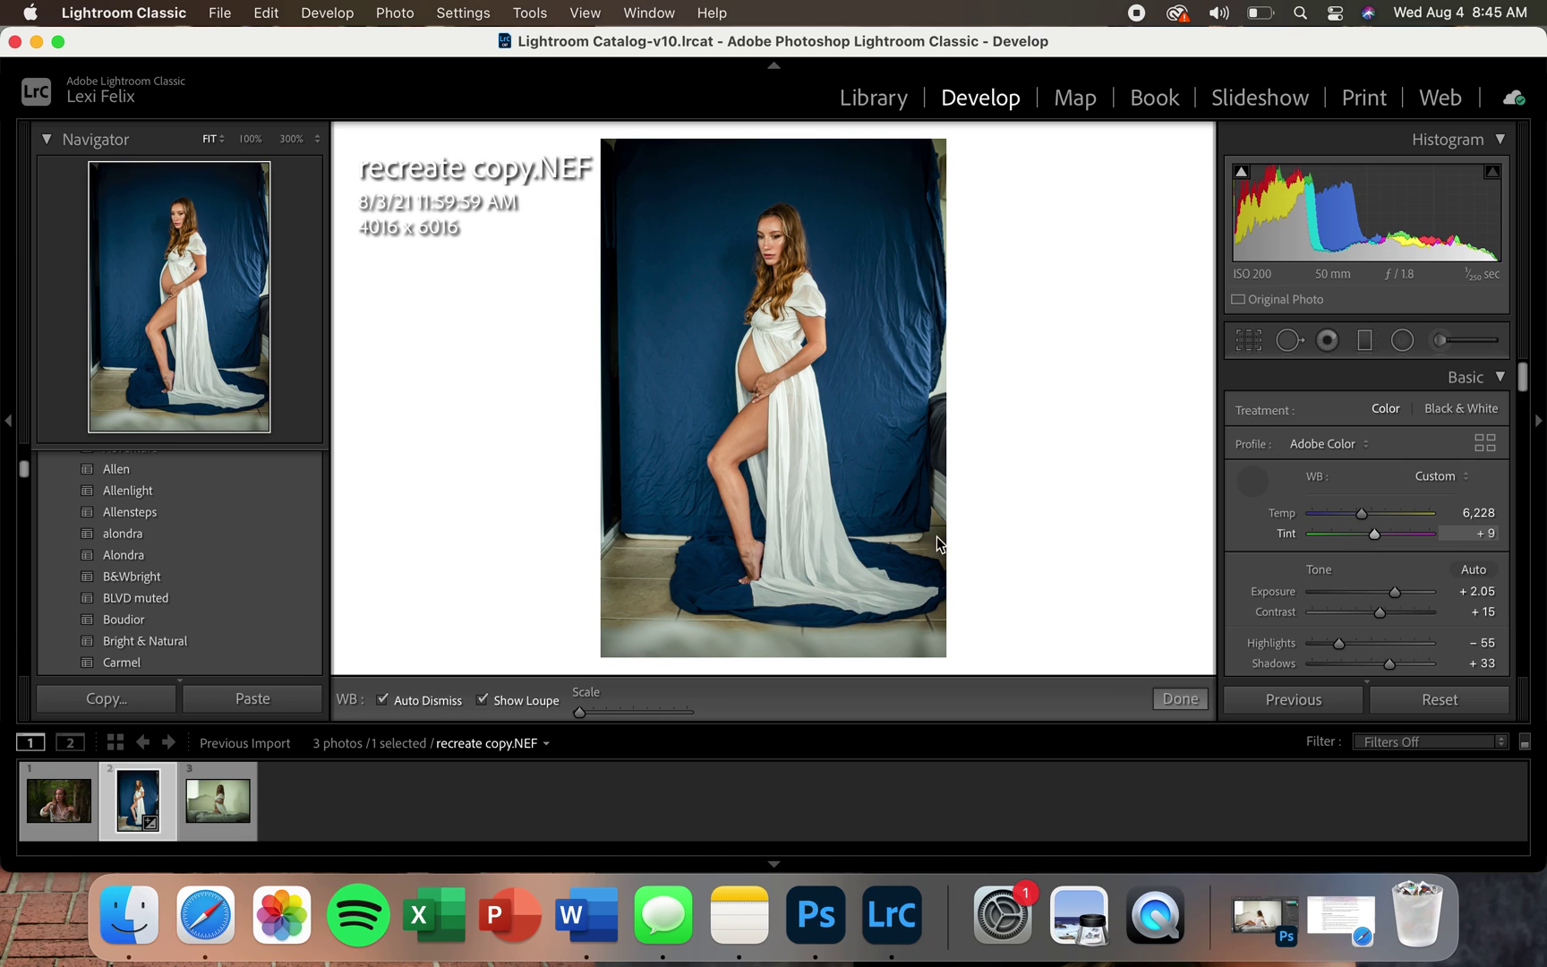
# Sample the white dress as the white balance neutral and set the tint to +10.
pyautogui.click(821, 478)
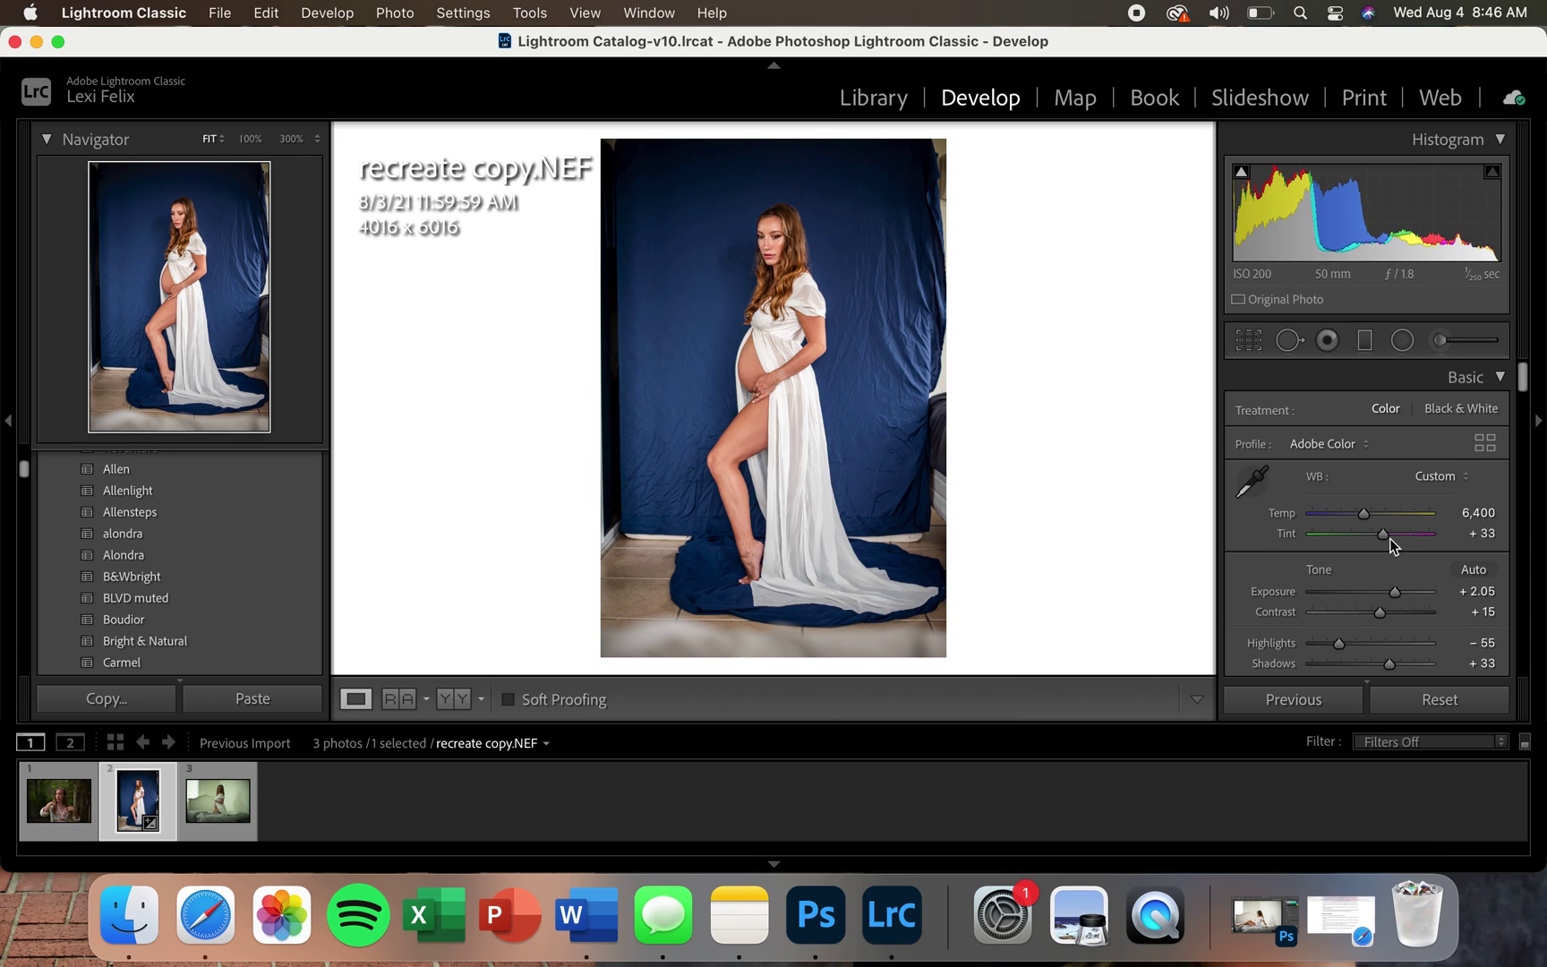
pyautogui.moveTo(1382, 539); pyautogui.dragTo(1376, 539)
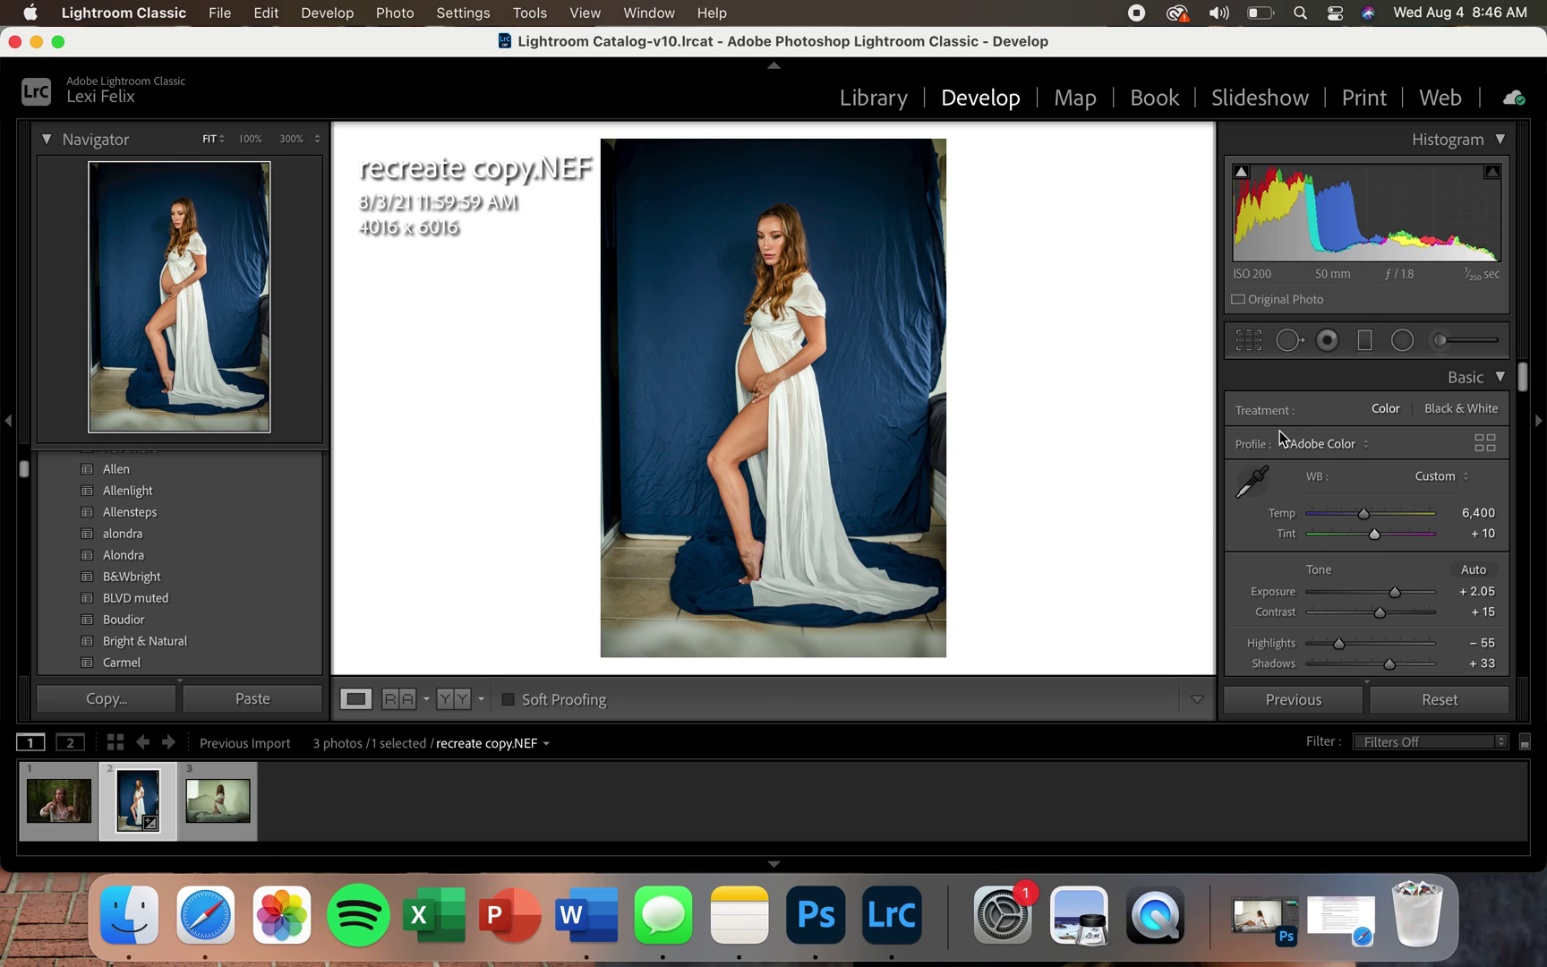
pyautogui.click(1252, 482)
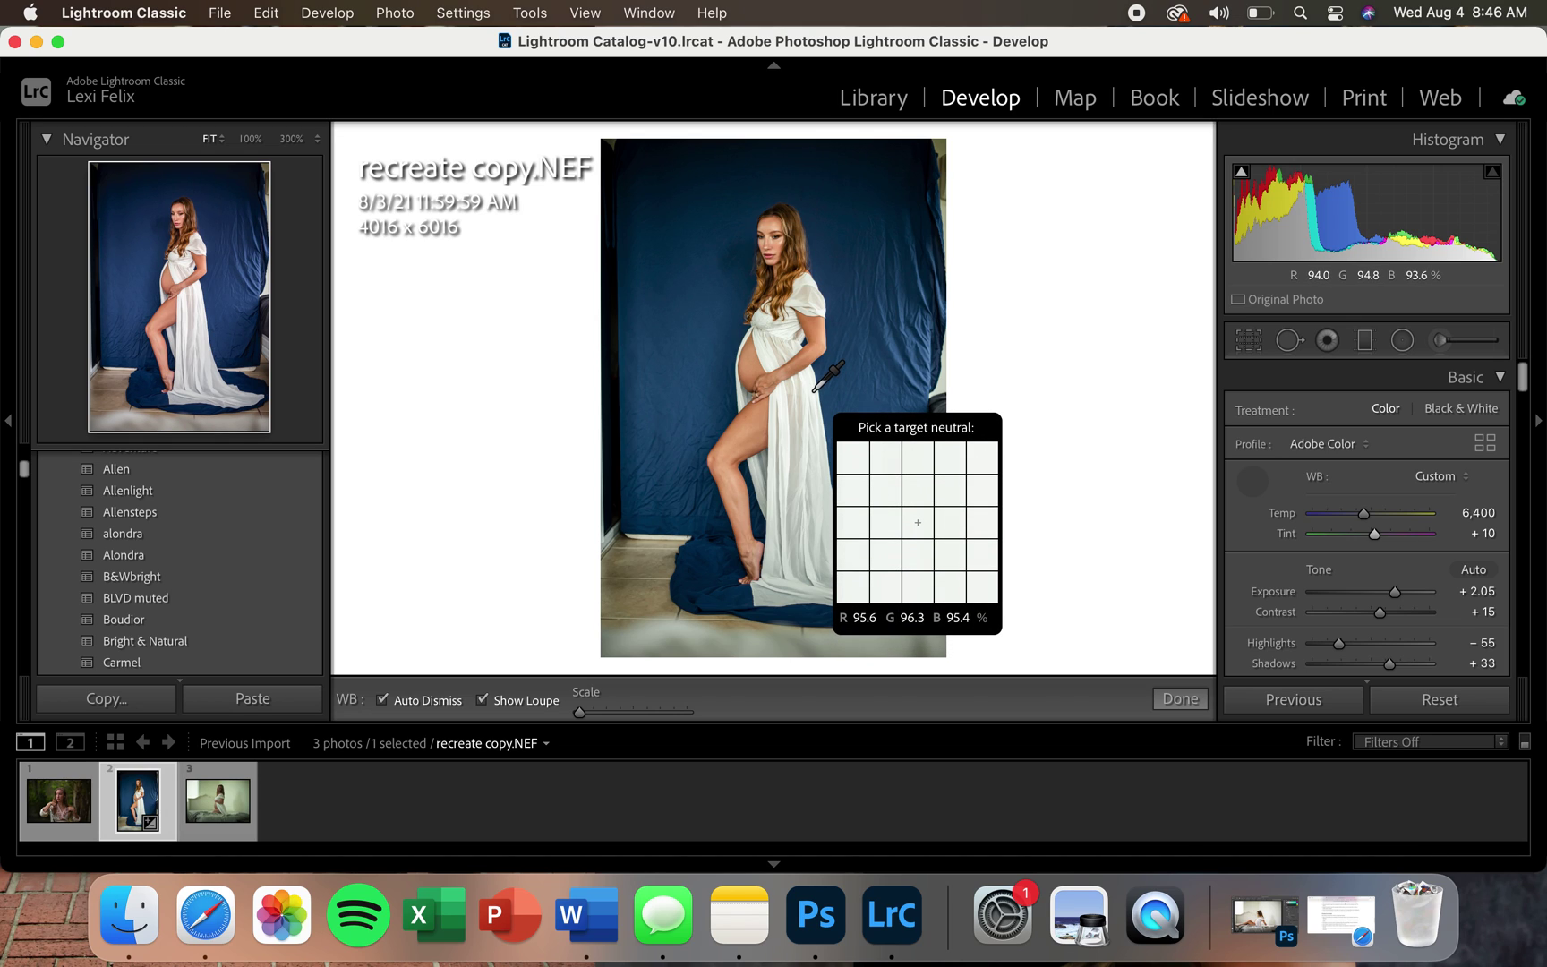
# Set the Green Primary hue to +12 in the camera calibration settings.
pyautogui.scroll(-10, 1399, 590)
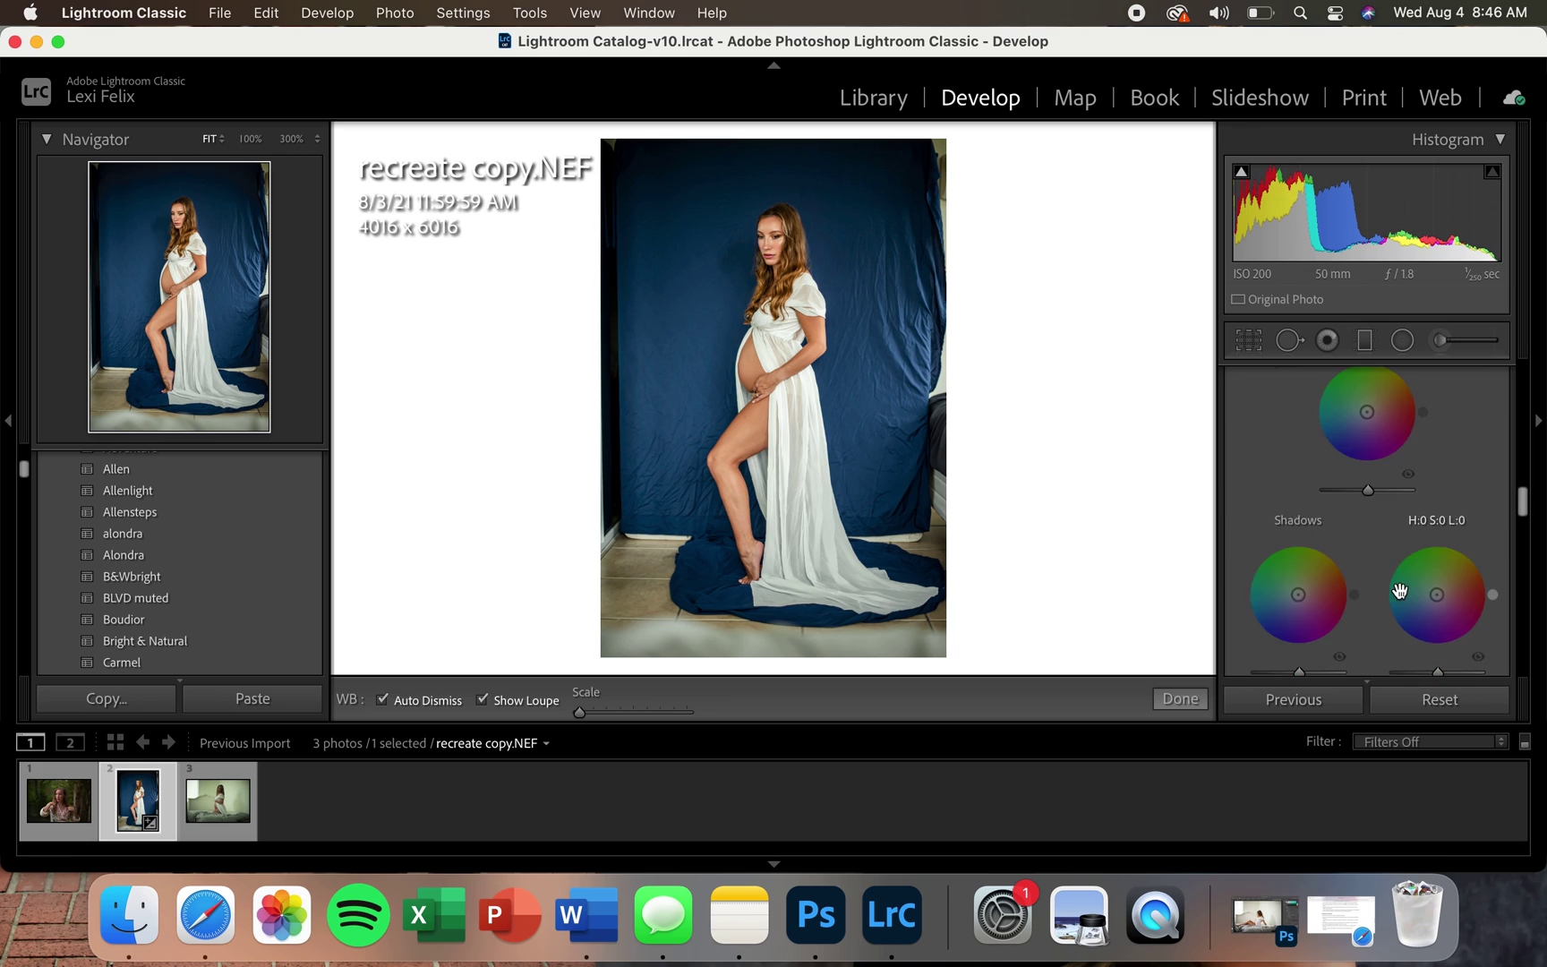
pyautogui.scroll(-15, 1401, 590)
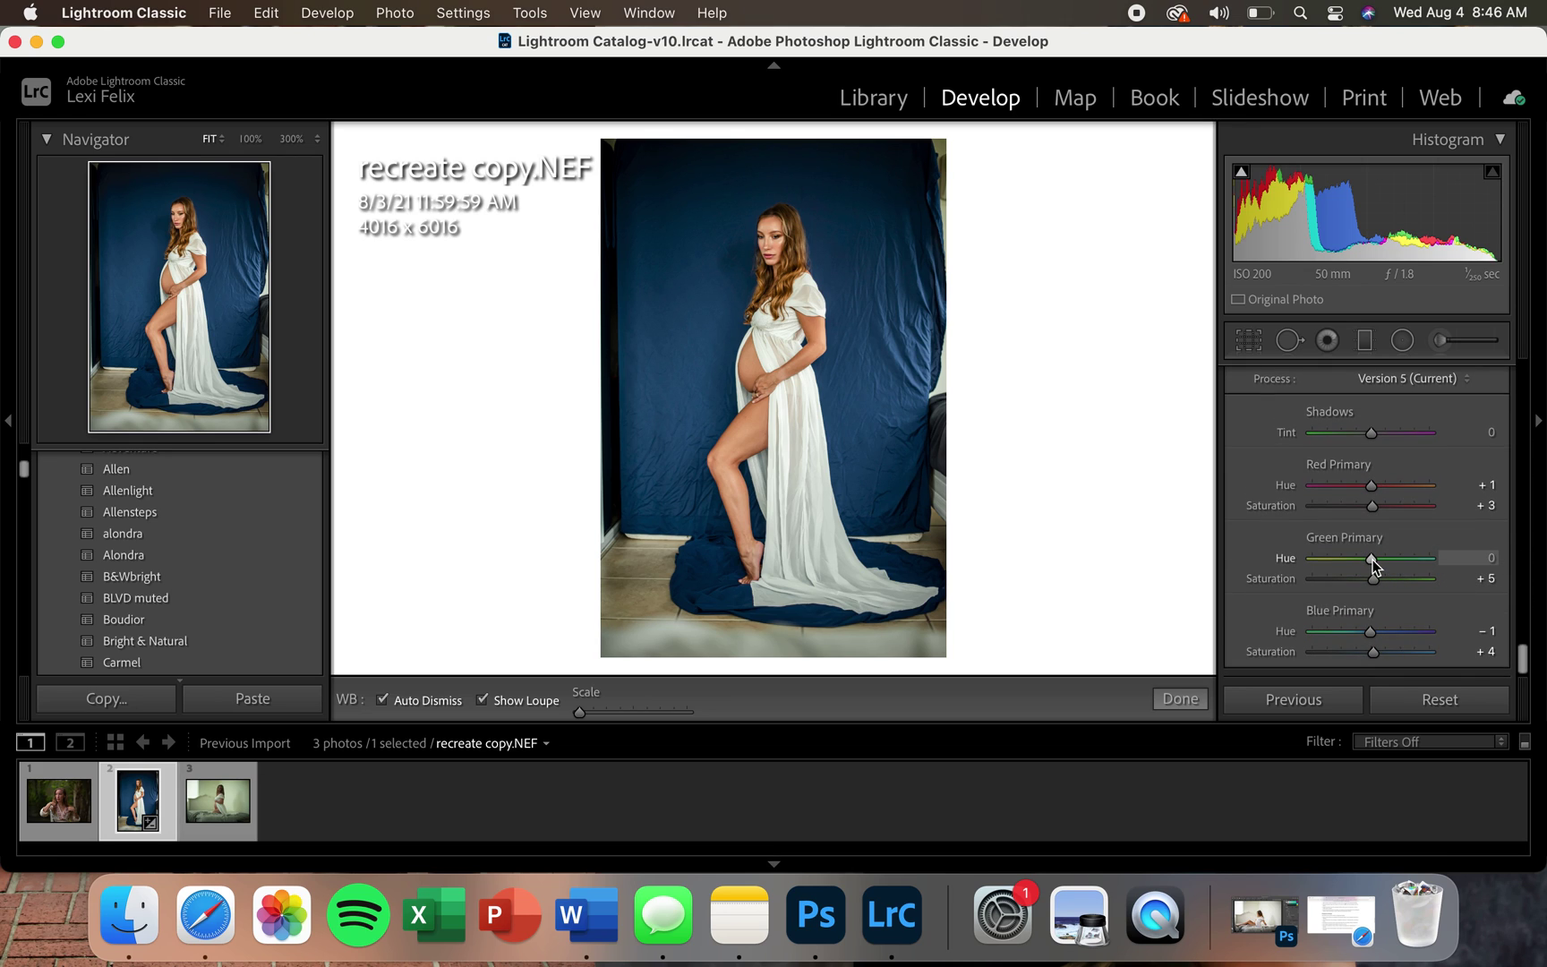
pyautogui.click(1373, 560)
pyautogui.moveTo(1373, 560)
pyautogui.mouseDown()
pyautogui.moveTo(1355, 561)
pyautogui.moveTo(1394, 561)
pyautogui.moveTo(1349, 561)
pyautogui.moveTo(1416, 557)
pyautogui.moveTo(1345, 558)
pyautogui.moveTo(1379, 561)
pyautogui.mouseUp()
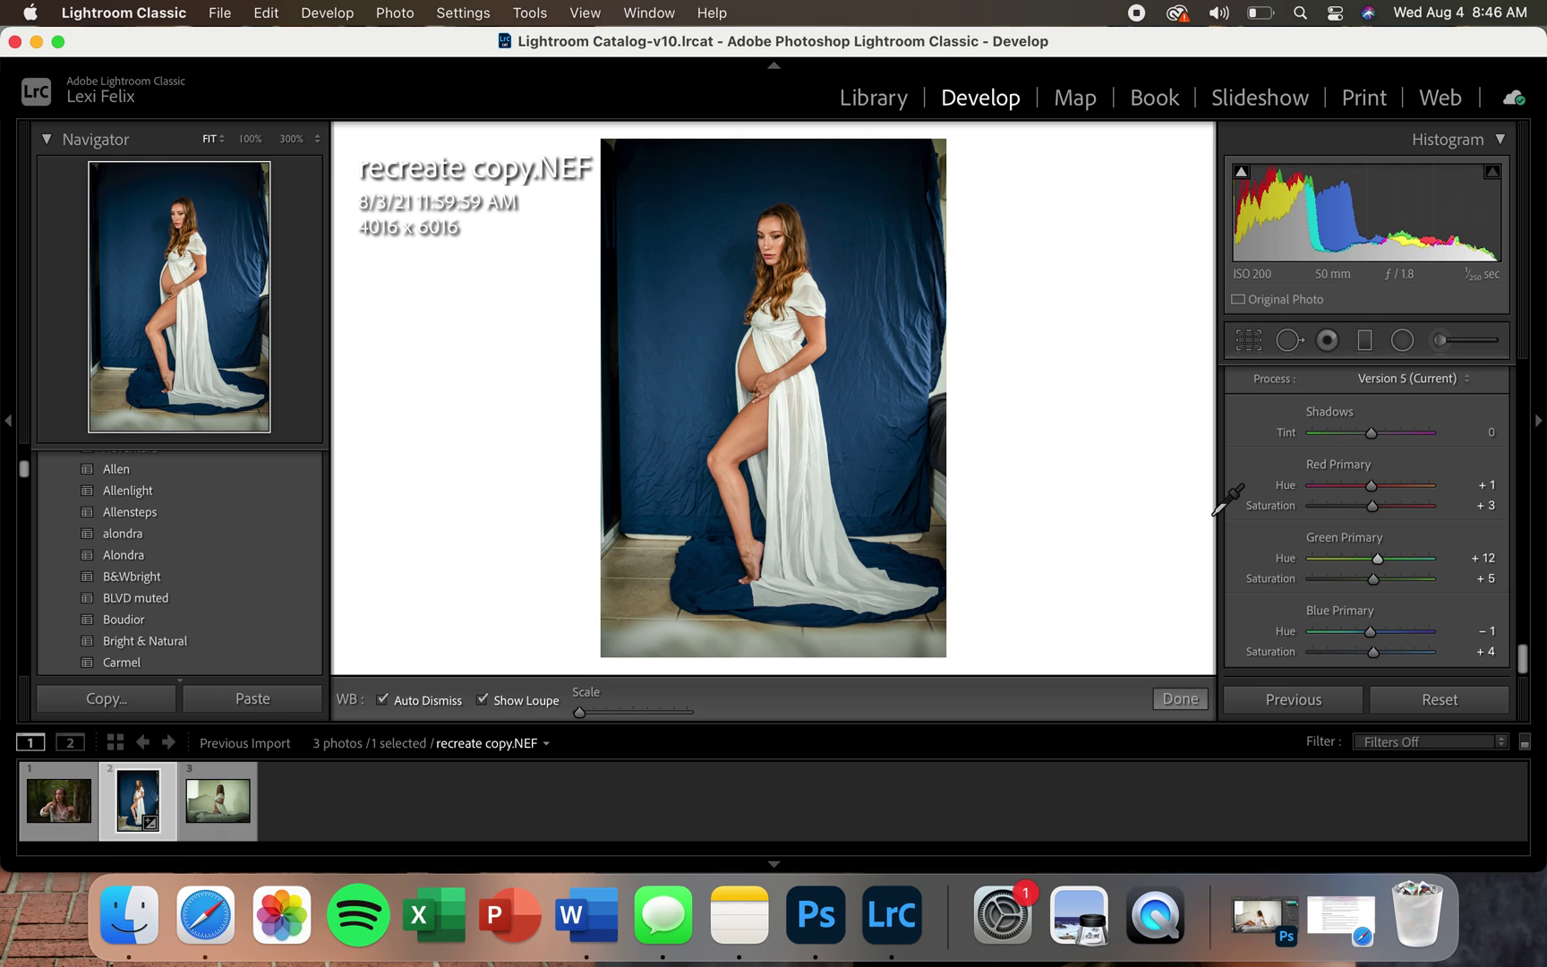
pyautogui.click(813, 390)
# Fine-tune the white balance to a temperature of 6,164 and a tint of +11.
pyautogui.scroll(10, 1259, 558)
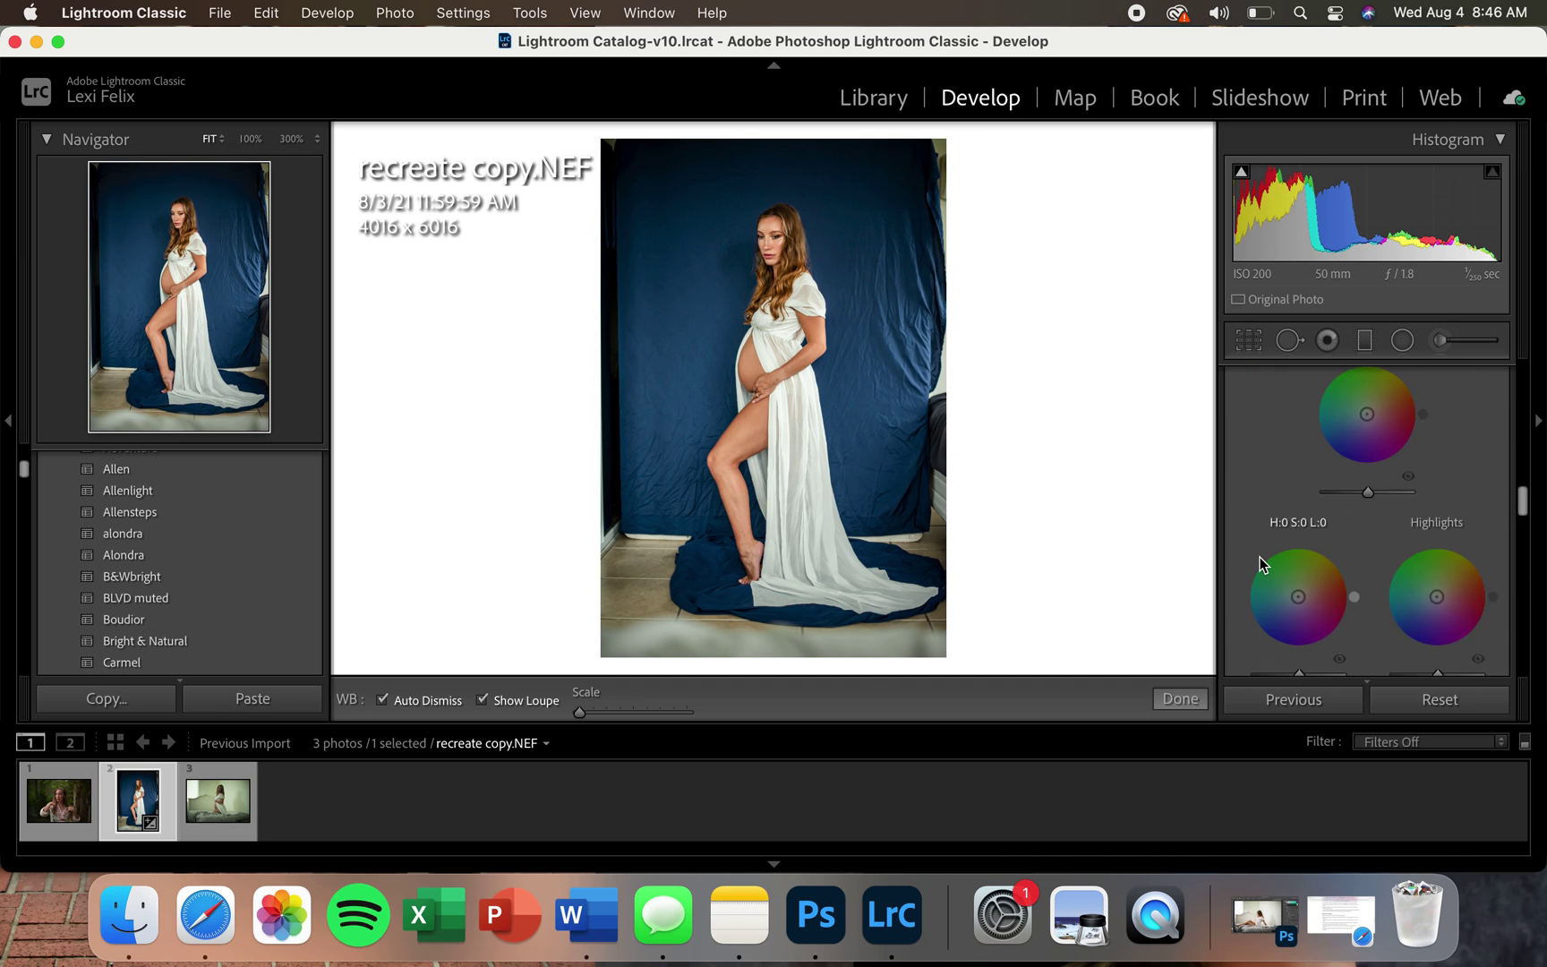
pyautogui.scroll(-1, 1259, 557)
pyautogui.press('w')
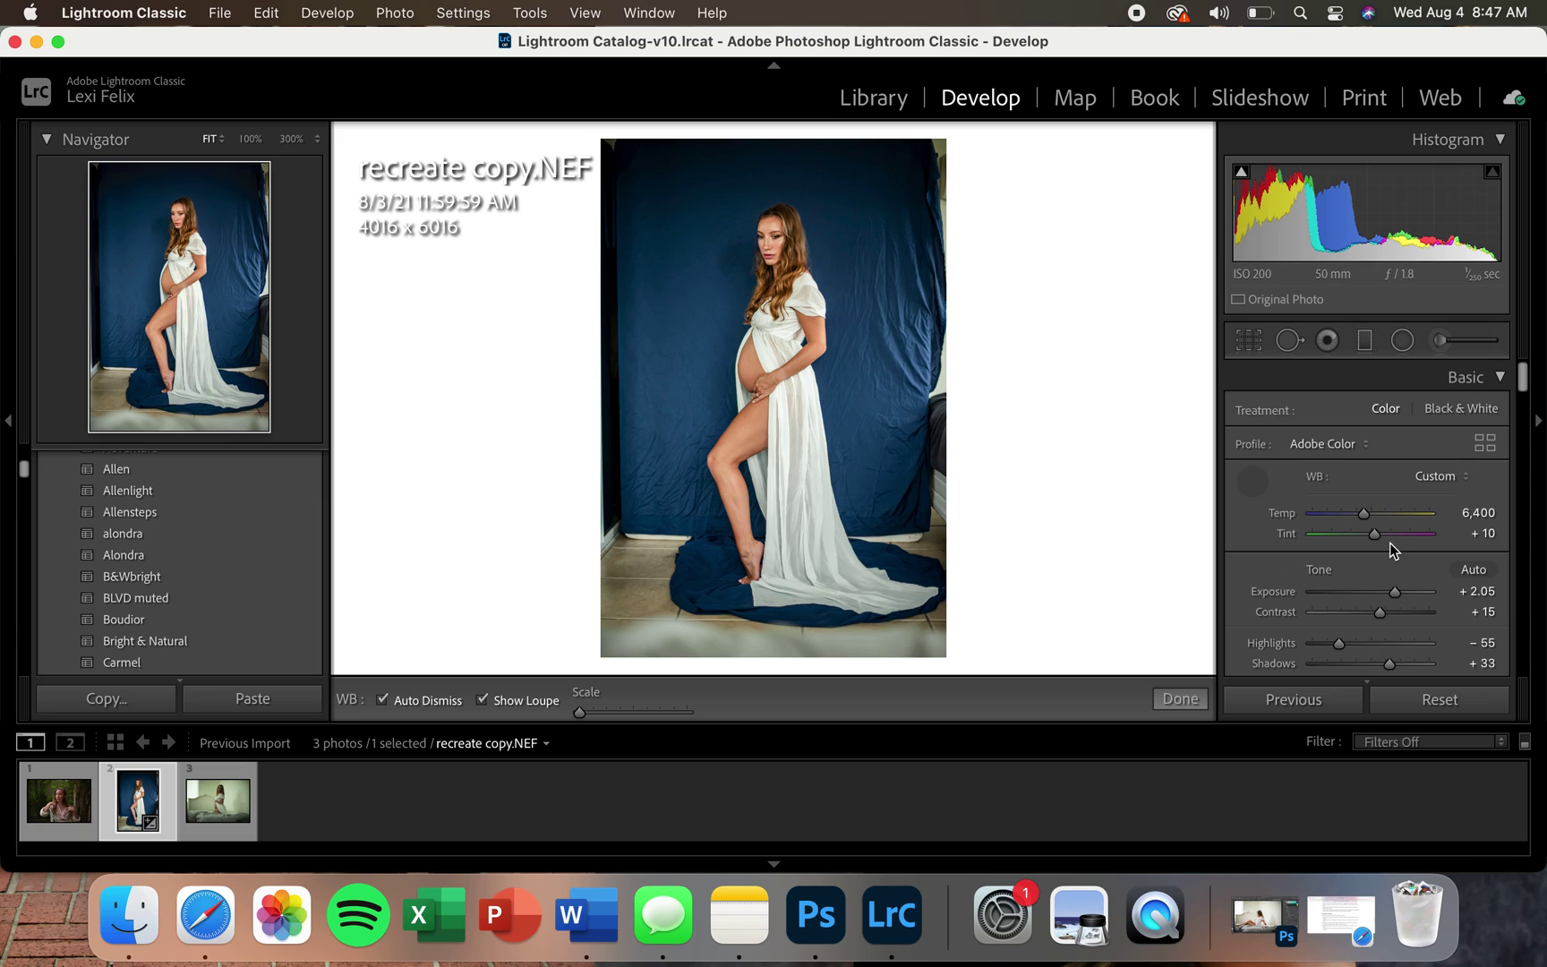
pyautogui.moveTo(1365, 517); pyautogui.dragTo(1362, 520)
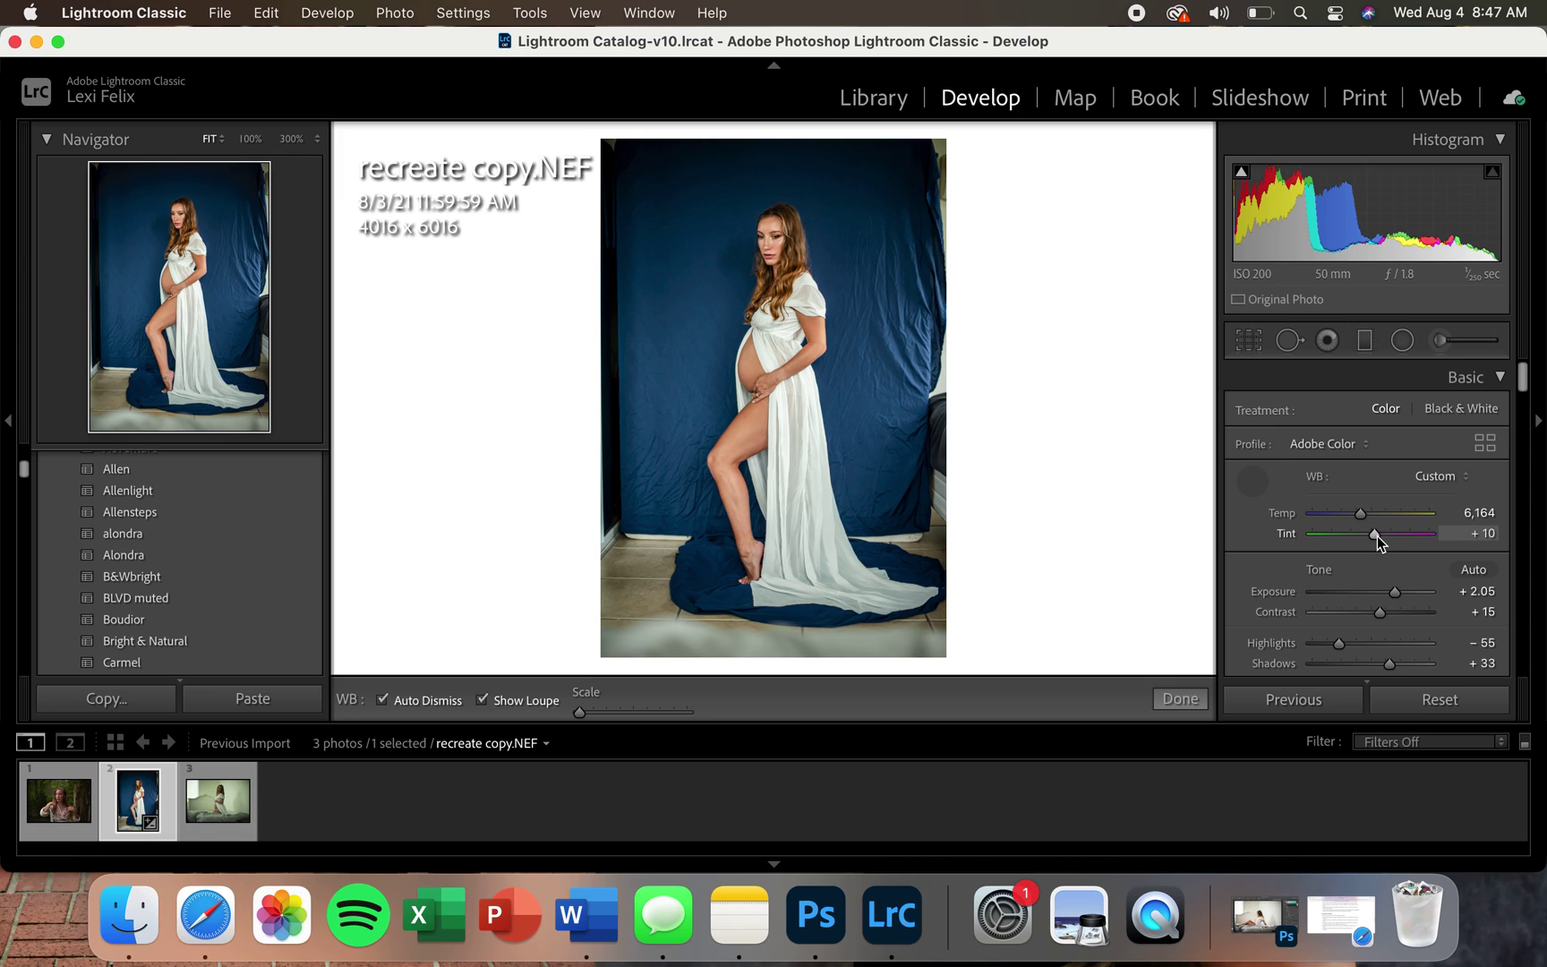
pyautogui.press('Up')
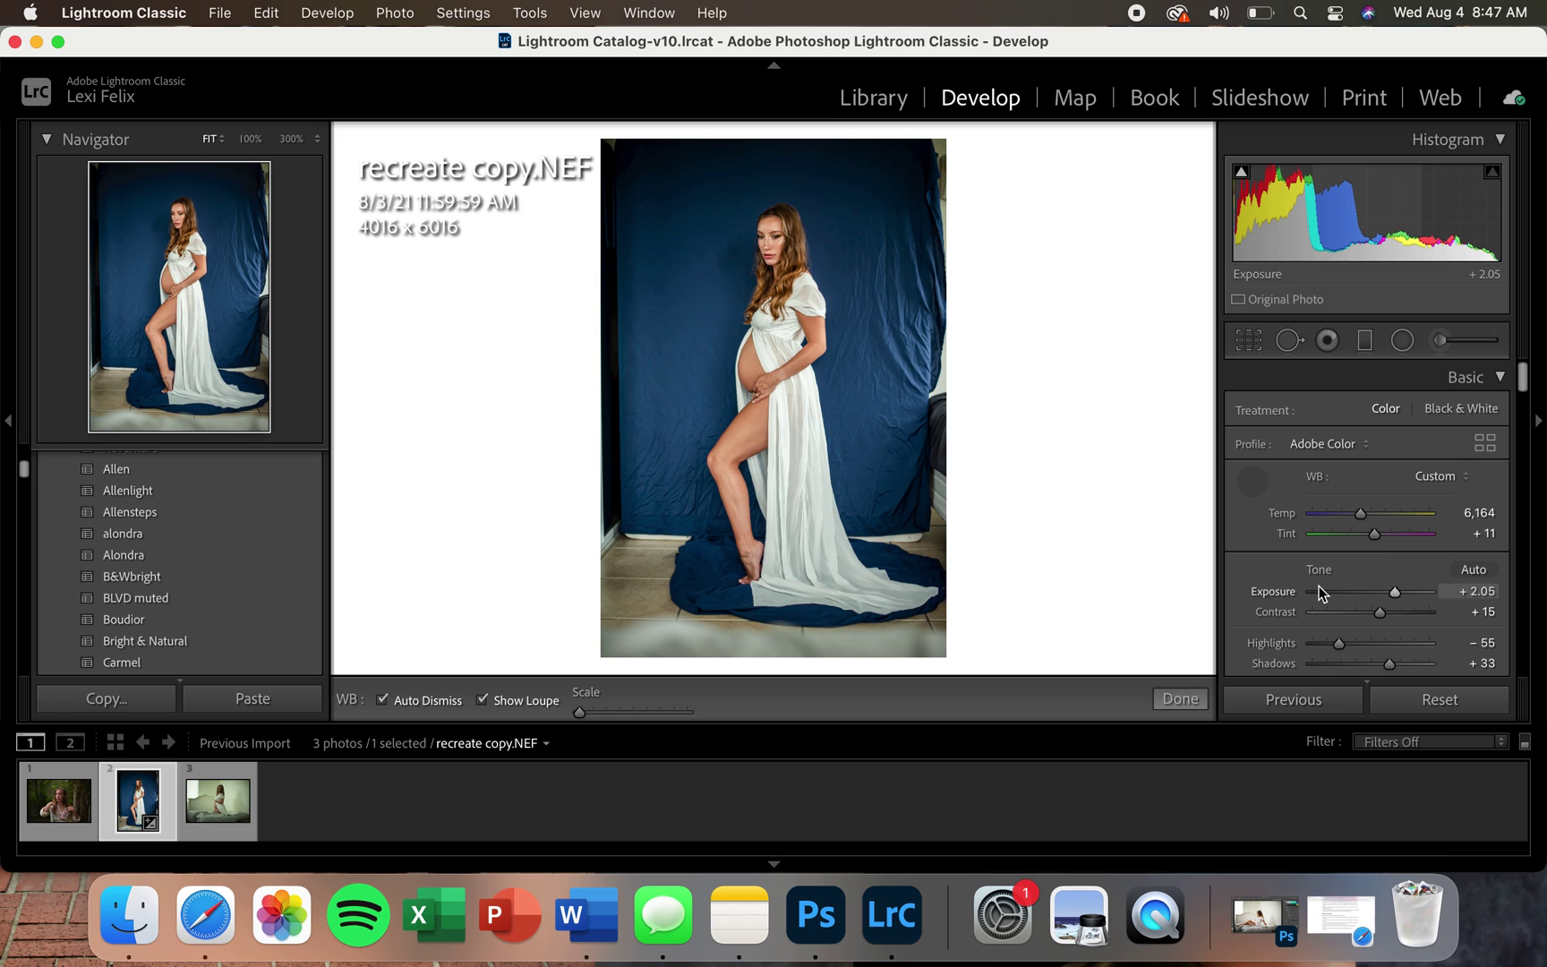
# Raise the photo's contrast to +45 in the basic tone adjustments.
pyautogui.scroll(-10, 1318, 592)
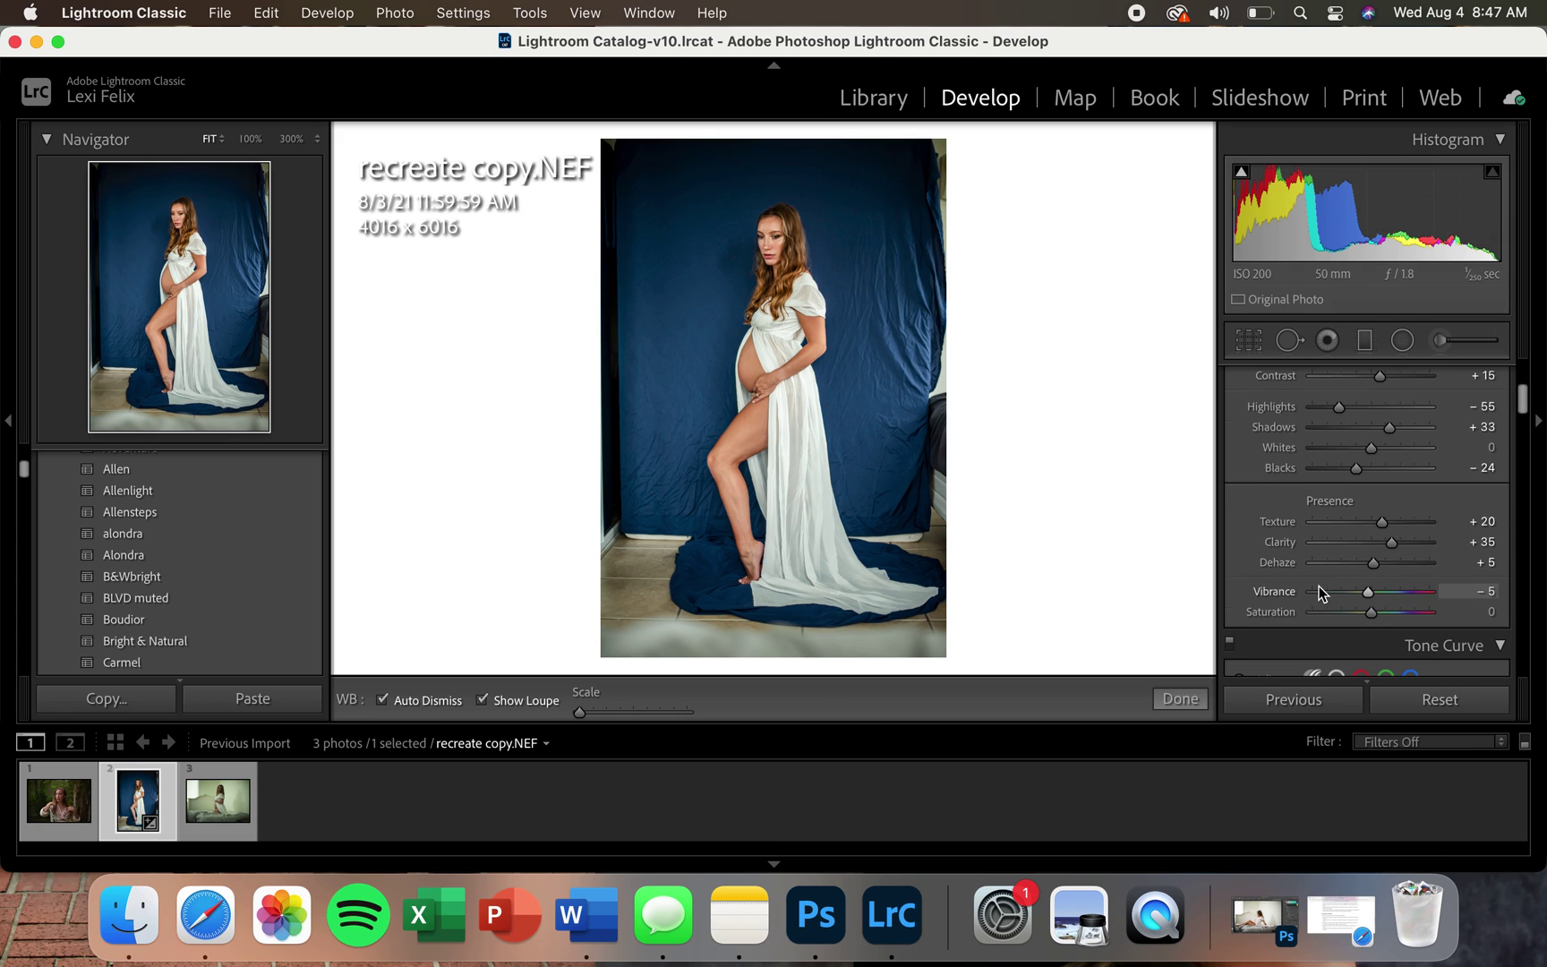
pyautogui.scroll(-3, 299, 618)
pyautogui.scroll(-3, 300, 625)
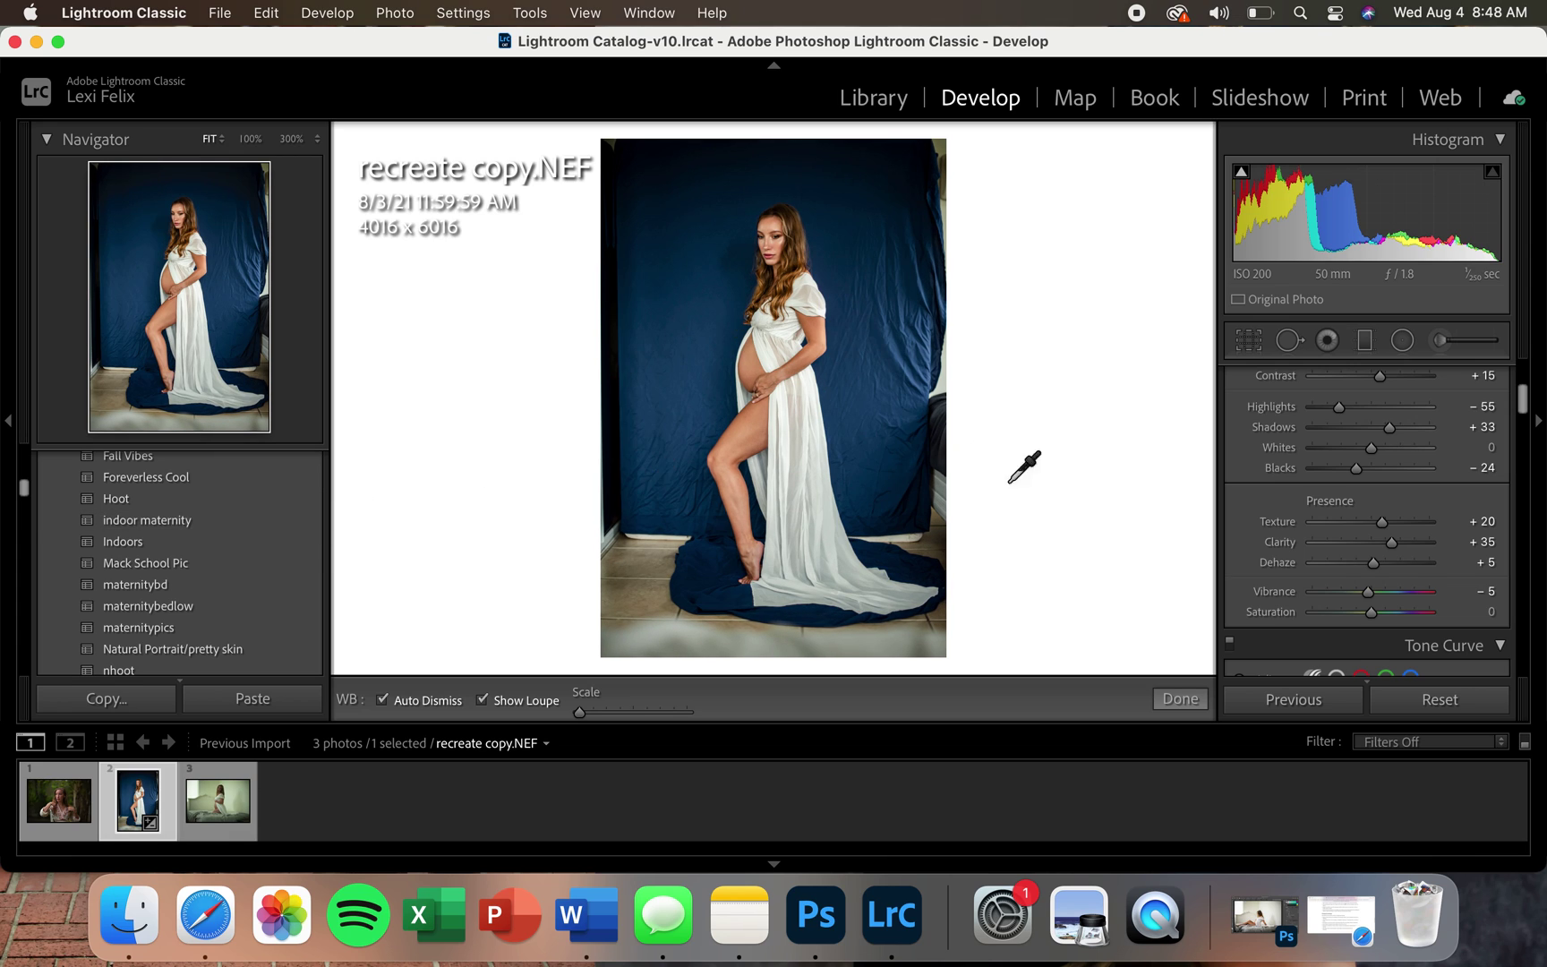
pyautogui.scroll(3, 1410, 564)
pyautogui.scroll(-3, 1411, 564)
pyautogui.scroll(1, 1411, 565)
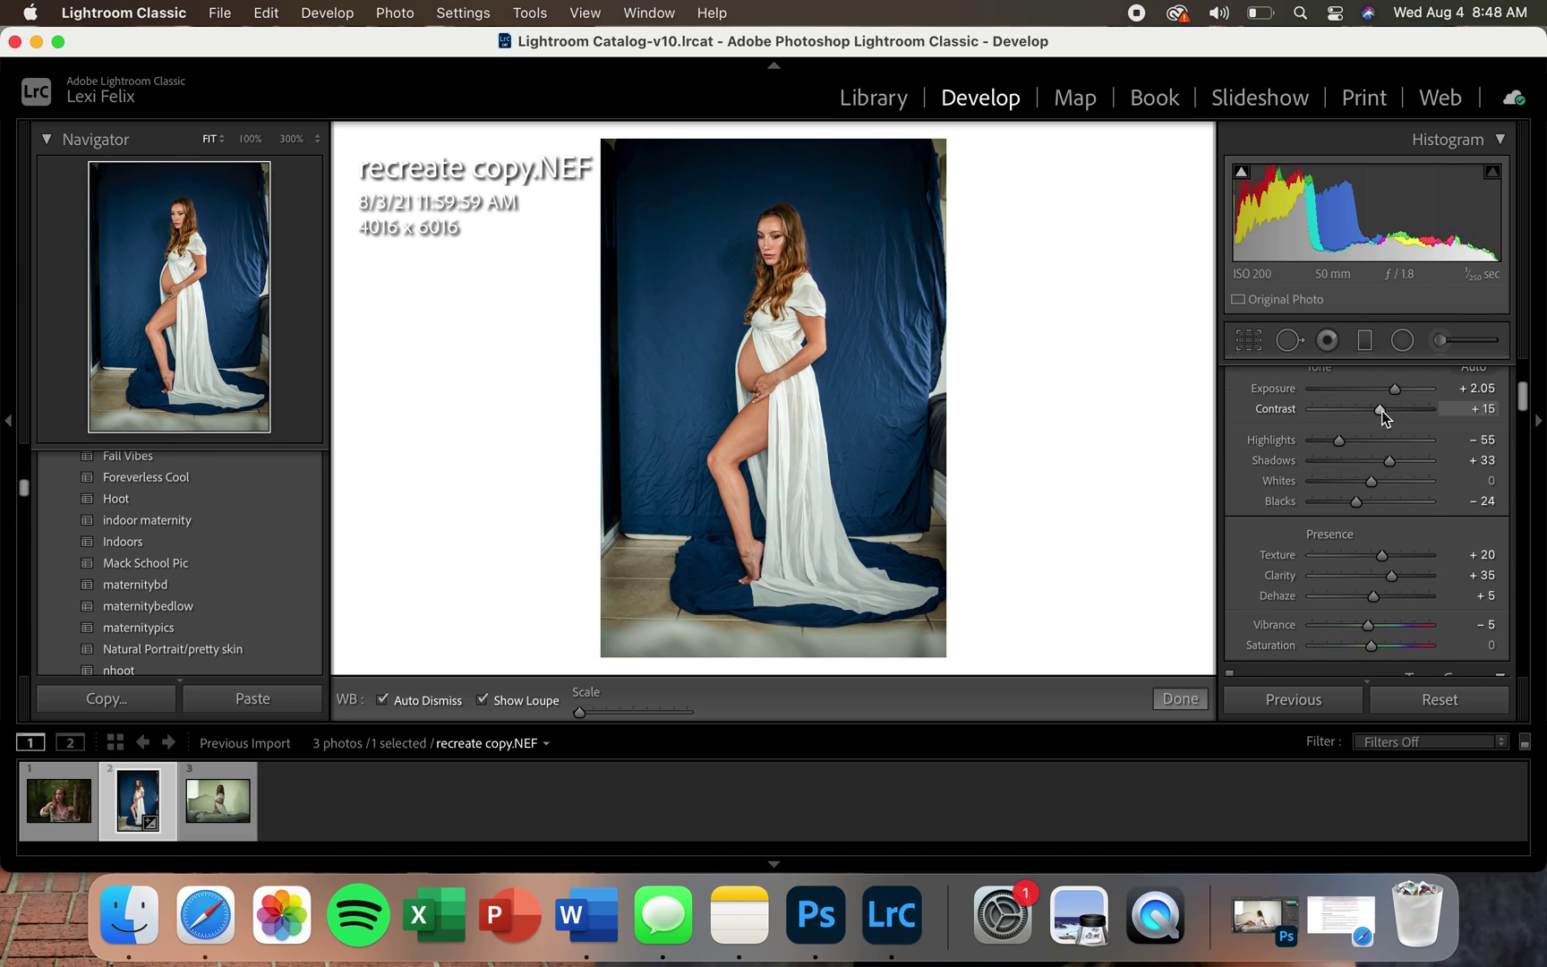
pyautogui.moveTo(1382, 410); pyautogui.dragTo(1400, 406)
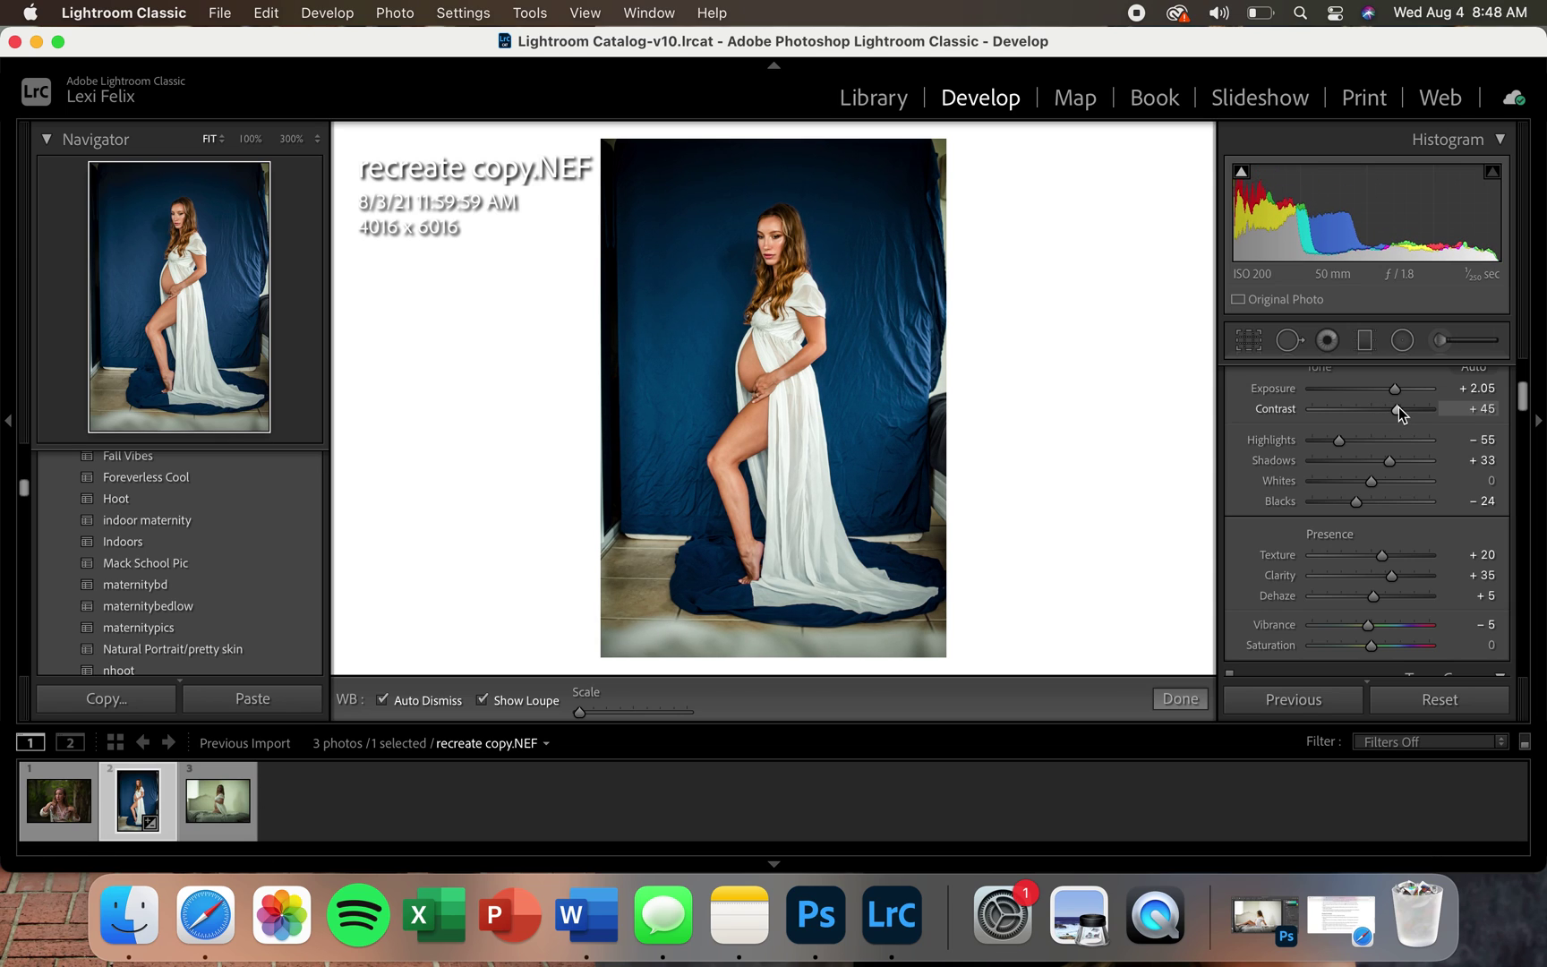
# Set the blue-backdrop portrait's exposure to +2.00 and put the white balance selector away.
pyautogui.moveTo(1398, 406); pyautogui.dragTo(1398, 407)
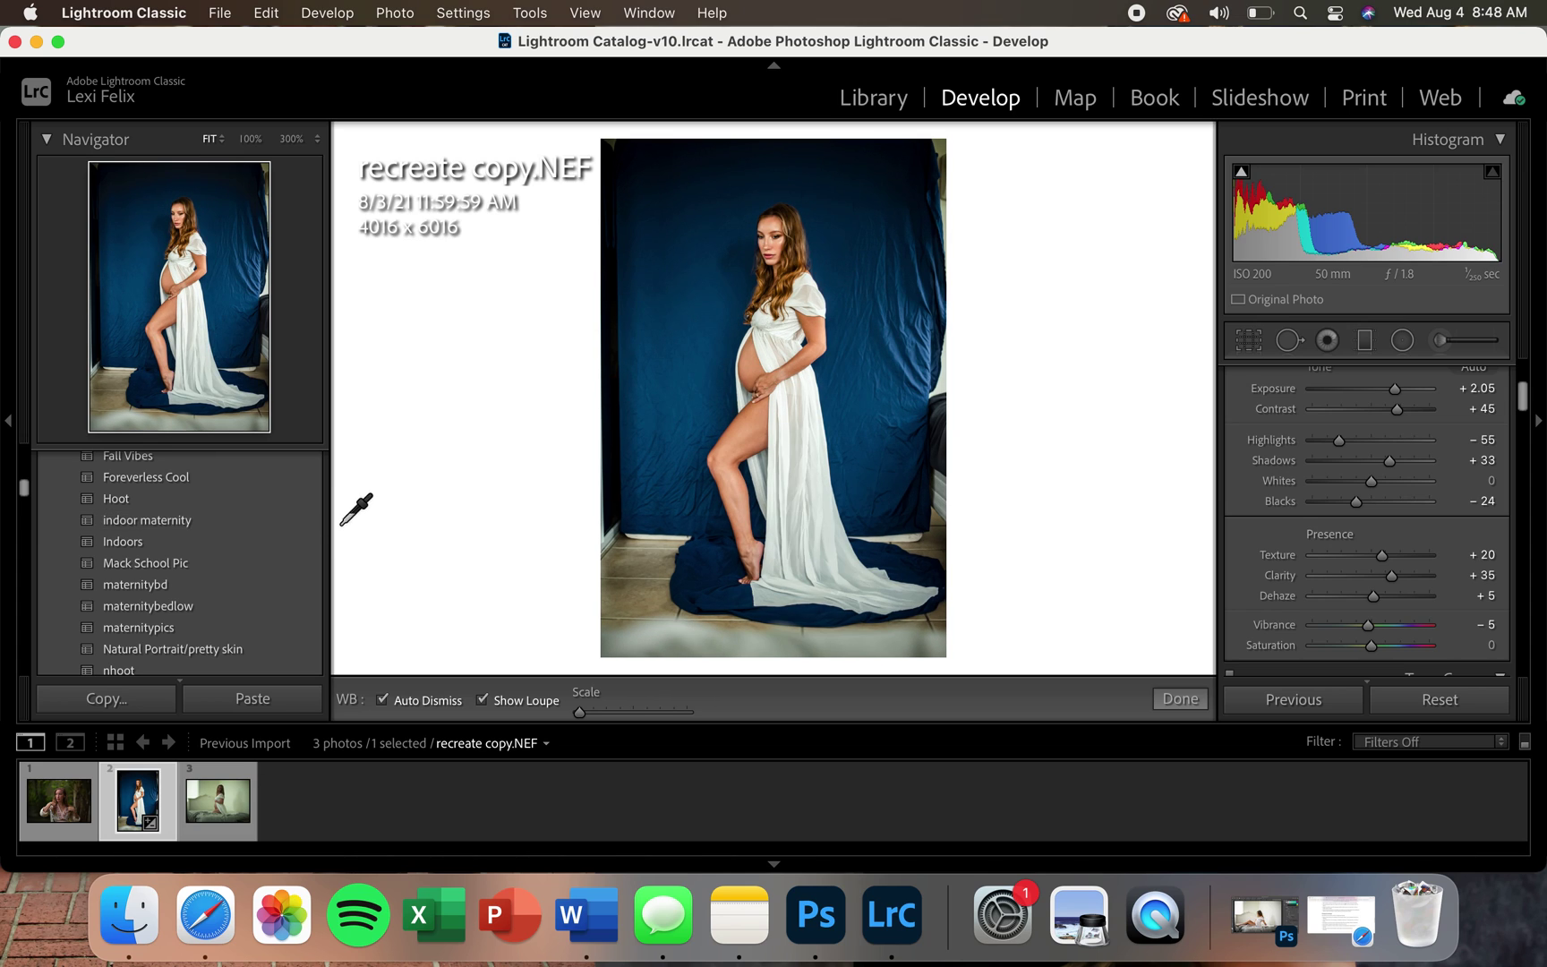
pyautogui.scroll(1, 1353, 532)
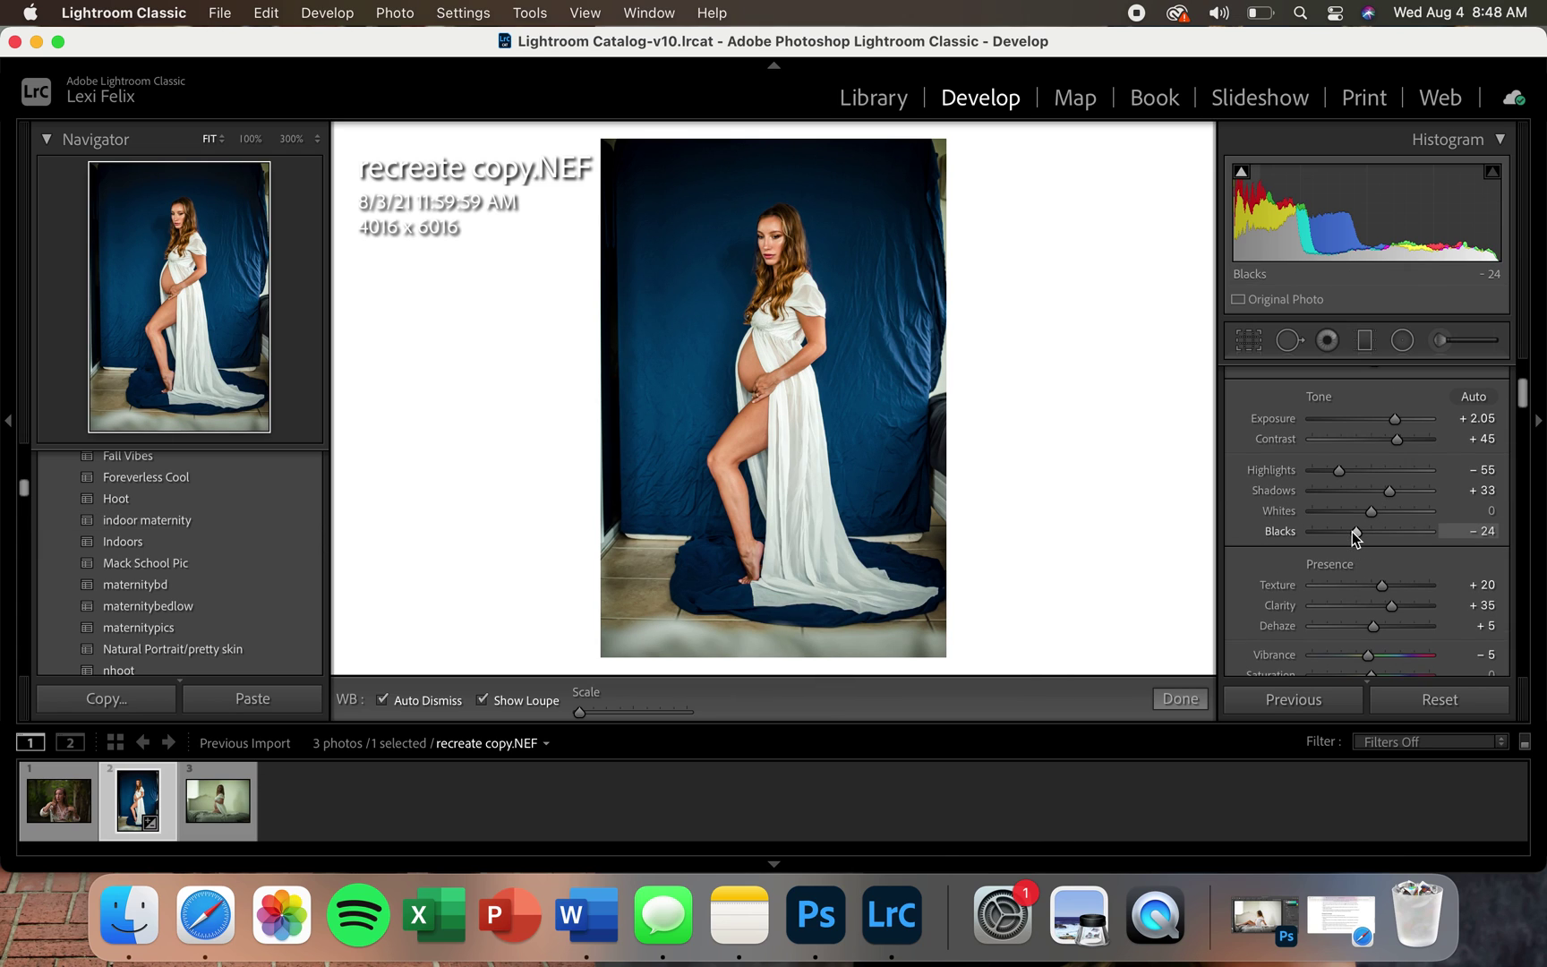
pyautogui.moveTo(1393, 421); pyautogui.dragTo(1392, 421)
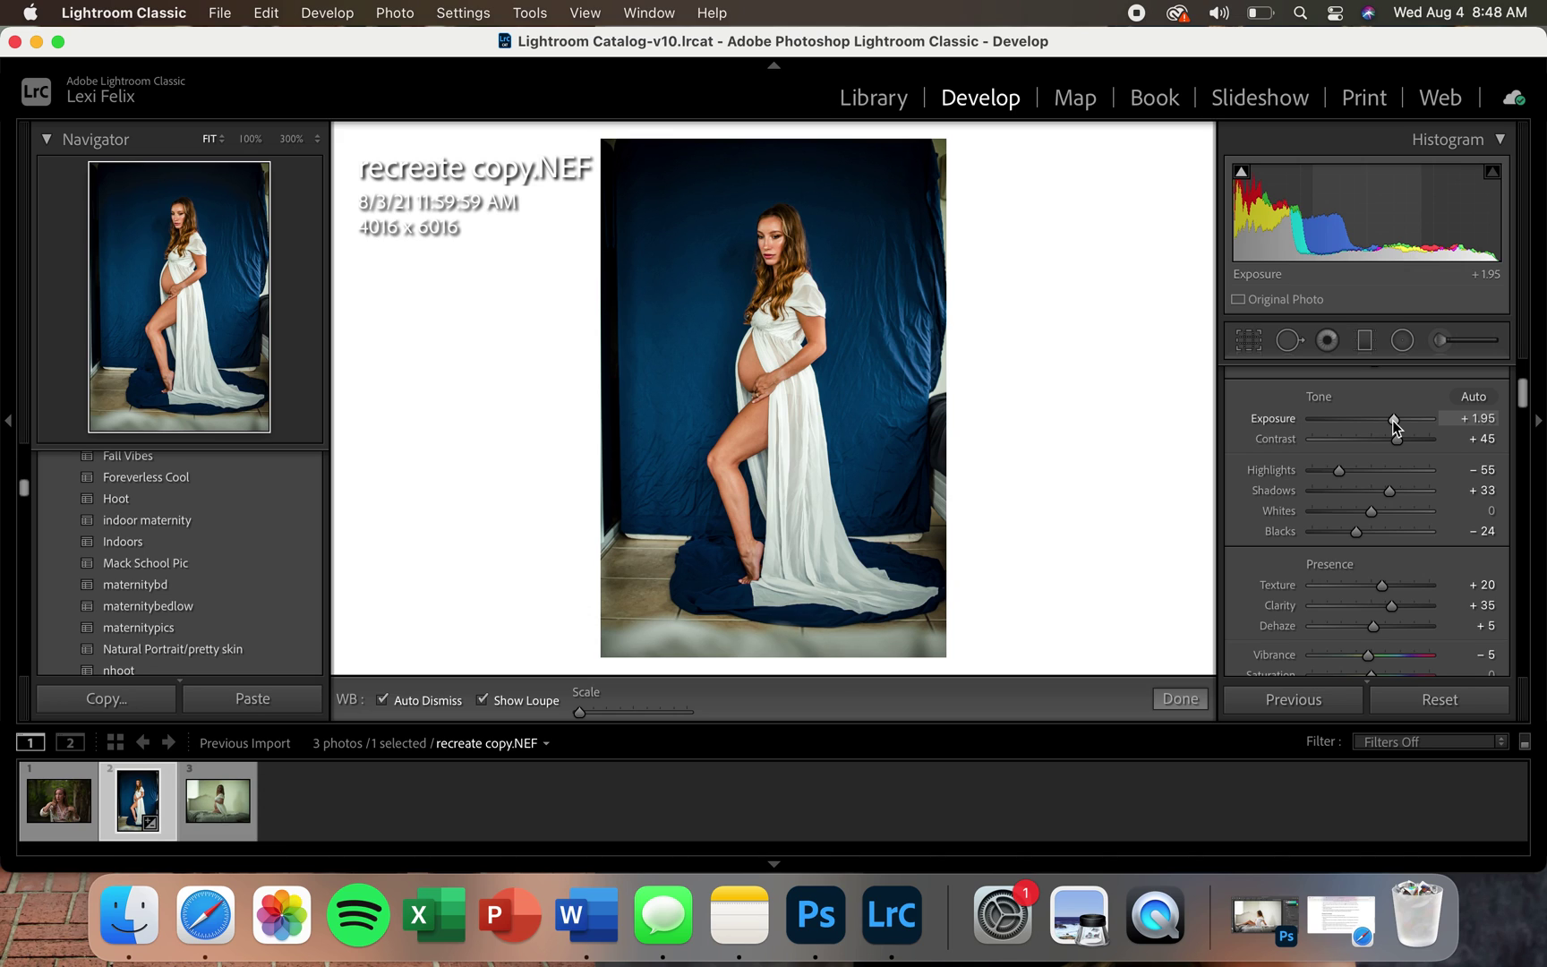
pyautogui.press('Up')
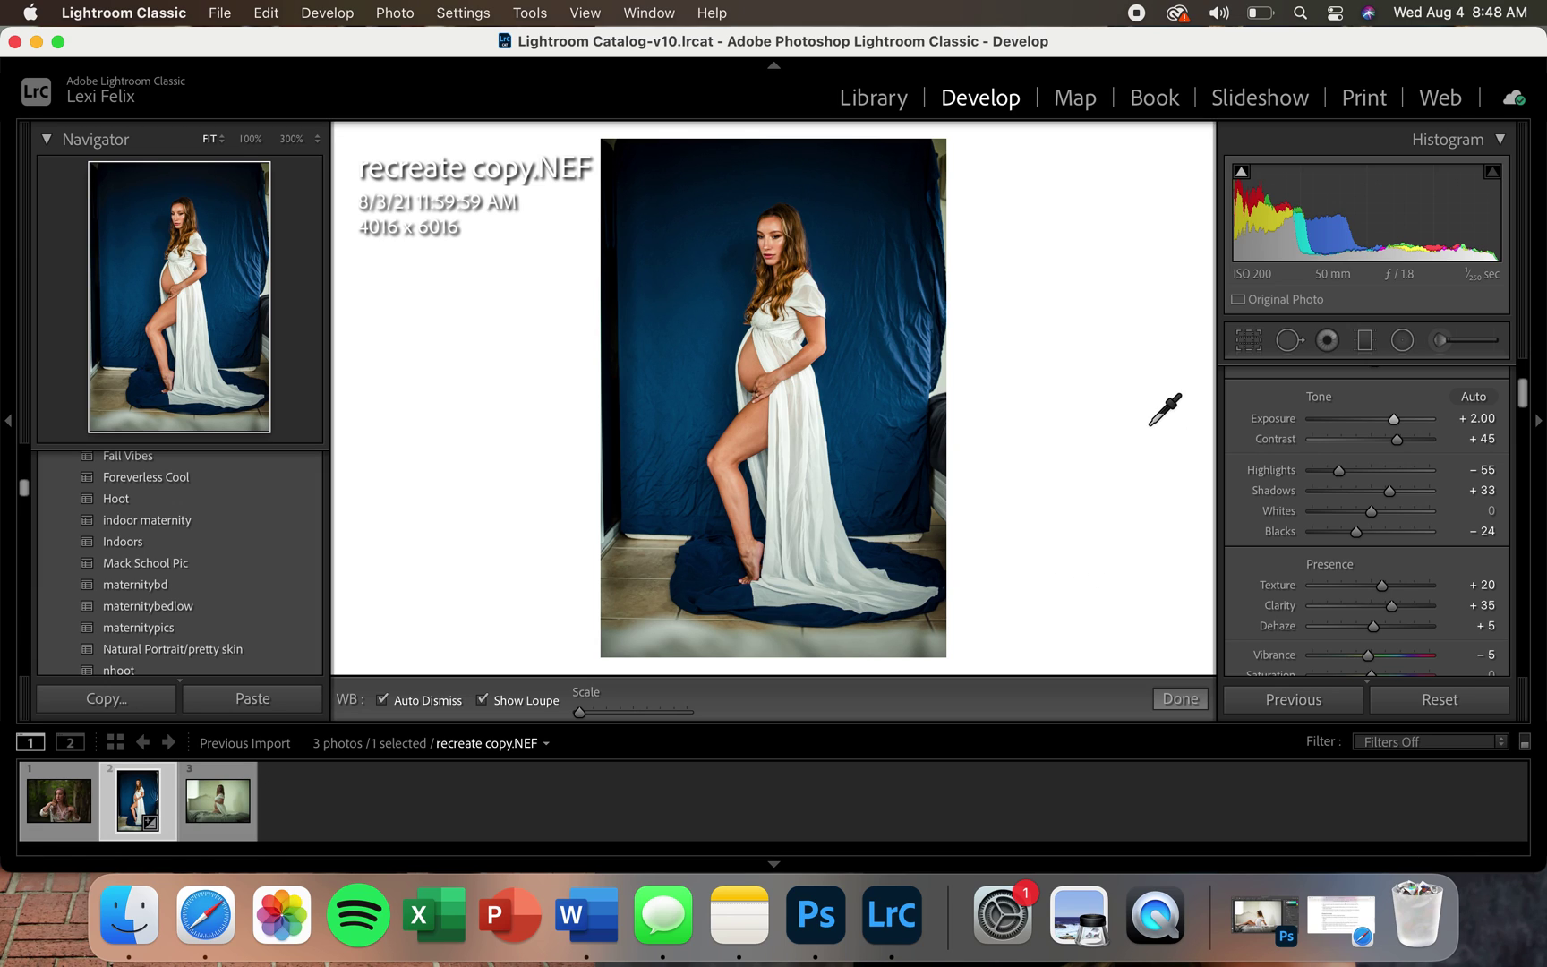
pyautogui.scroll(4, 1254, 475)
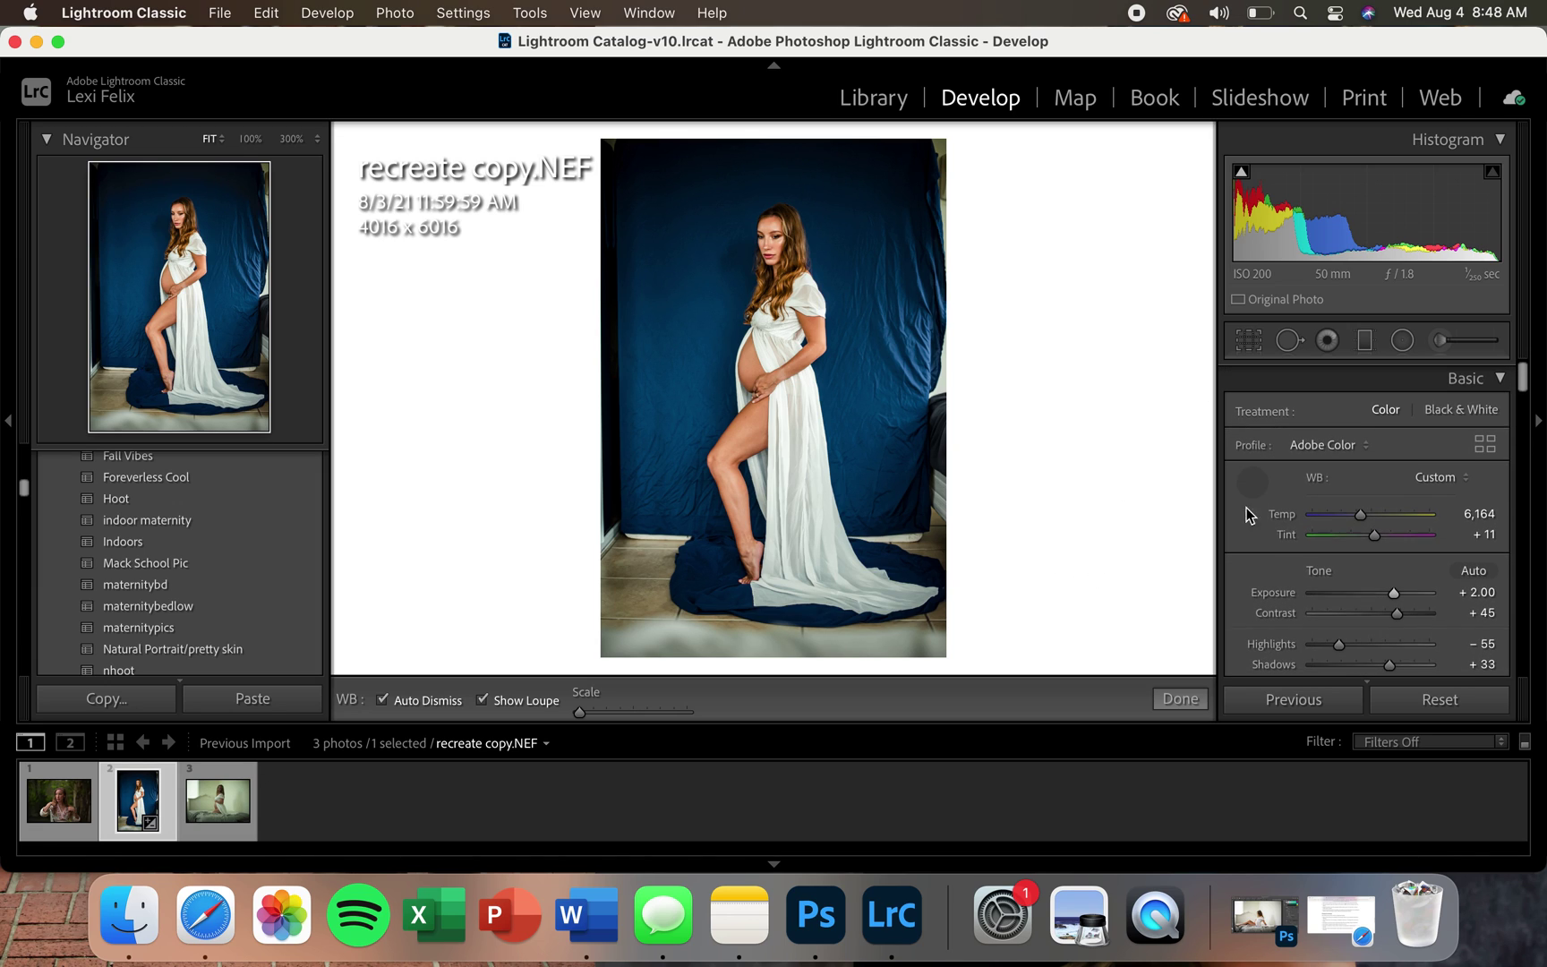
pyautogui.click(1251, 484)
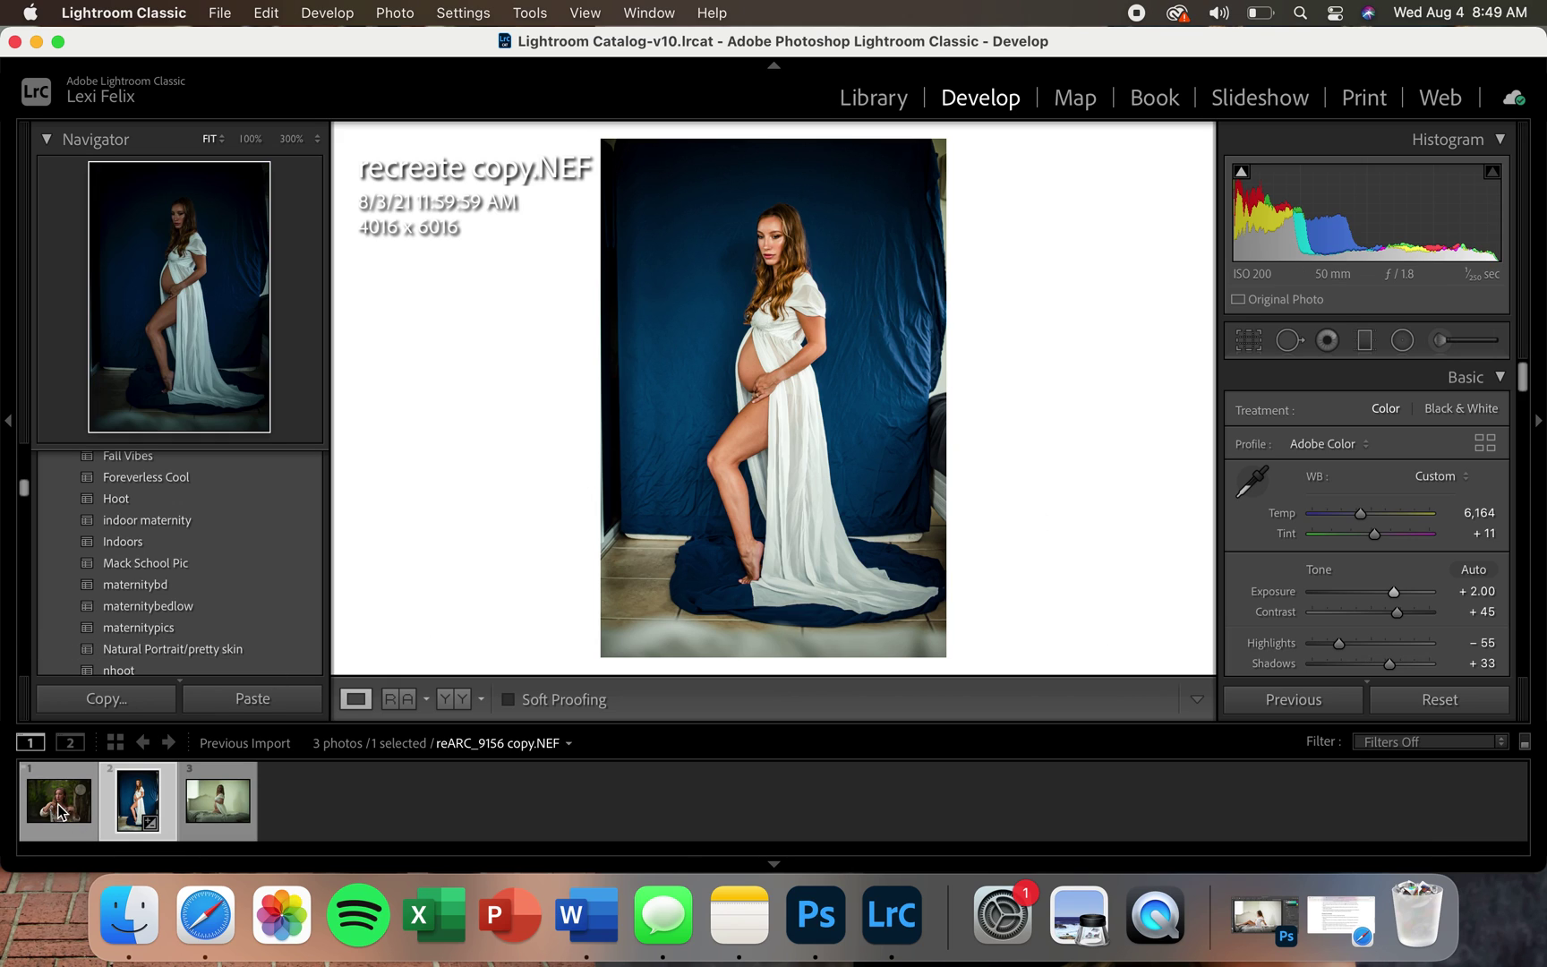
# Apply the Natural Portrait/pretty skin preset to the bedroom maternity photo and set its tint to +23.
pyautogui.click(206, 810)
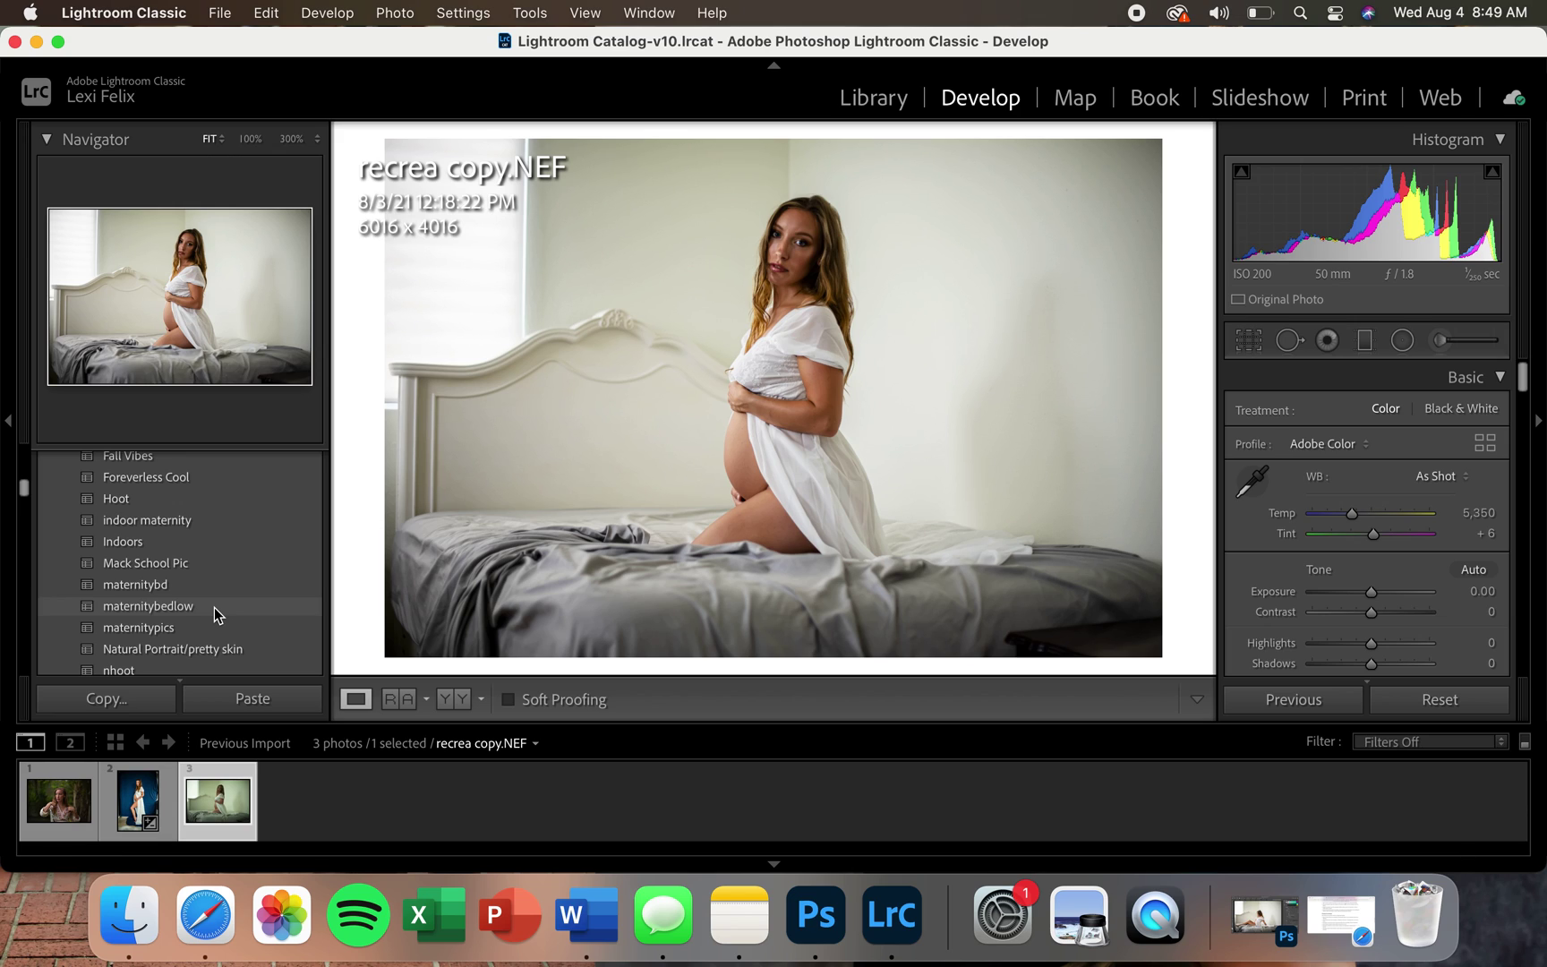
pyautogui.click(214, 607)
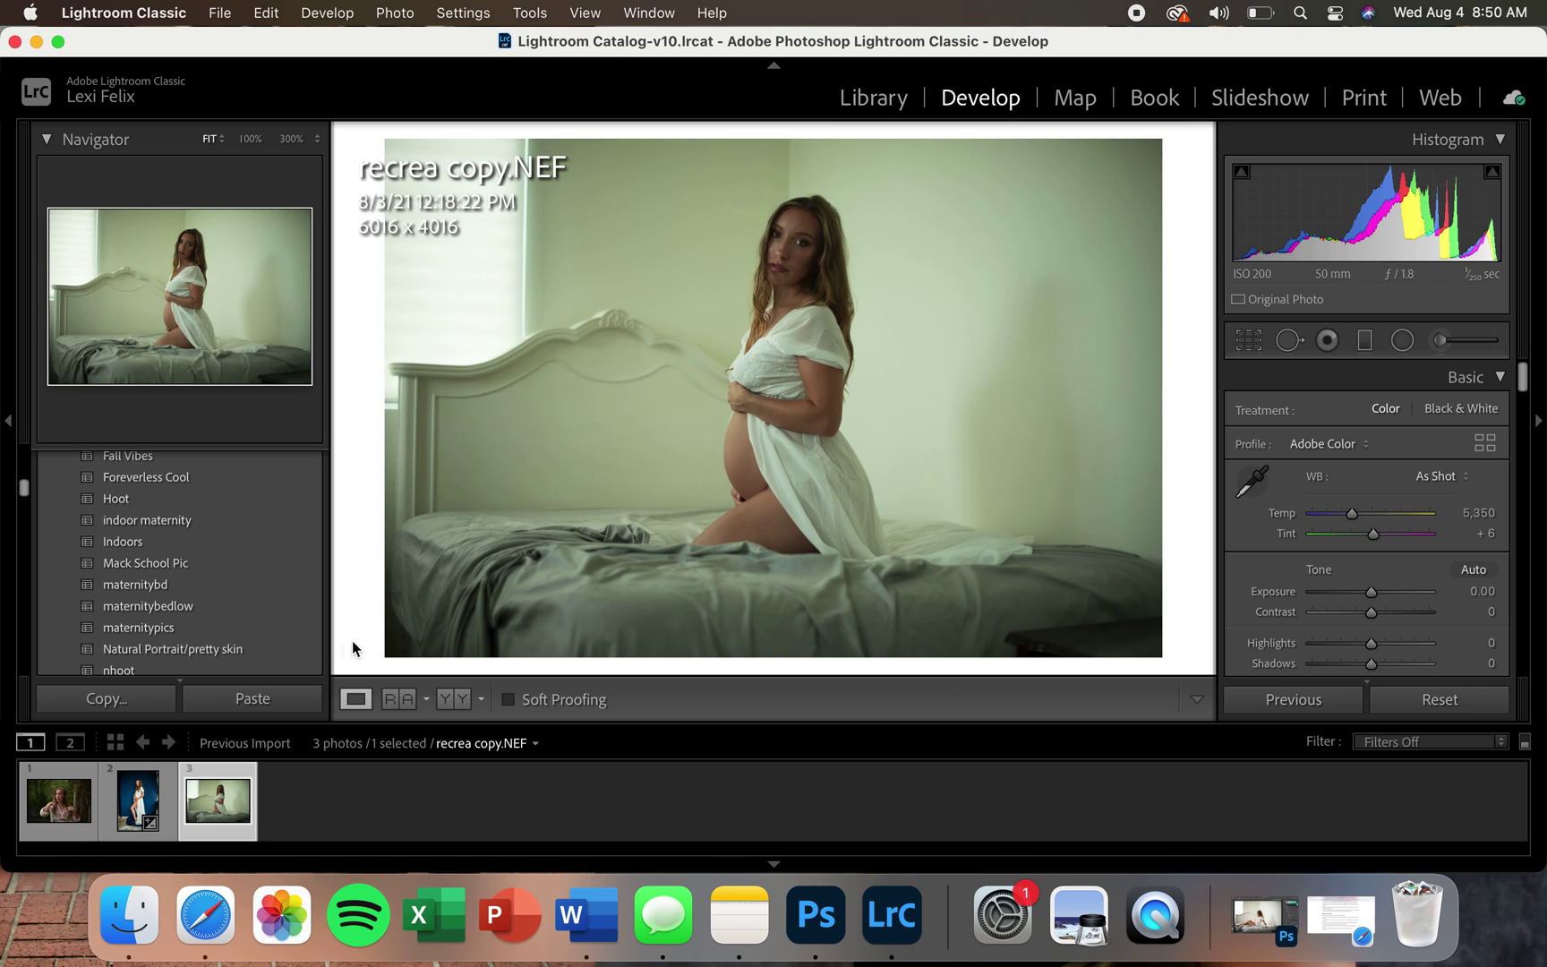
pyautogui.click(294, 648)
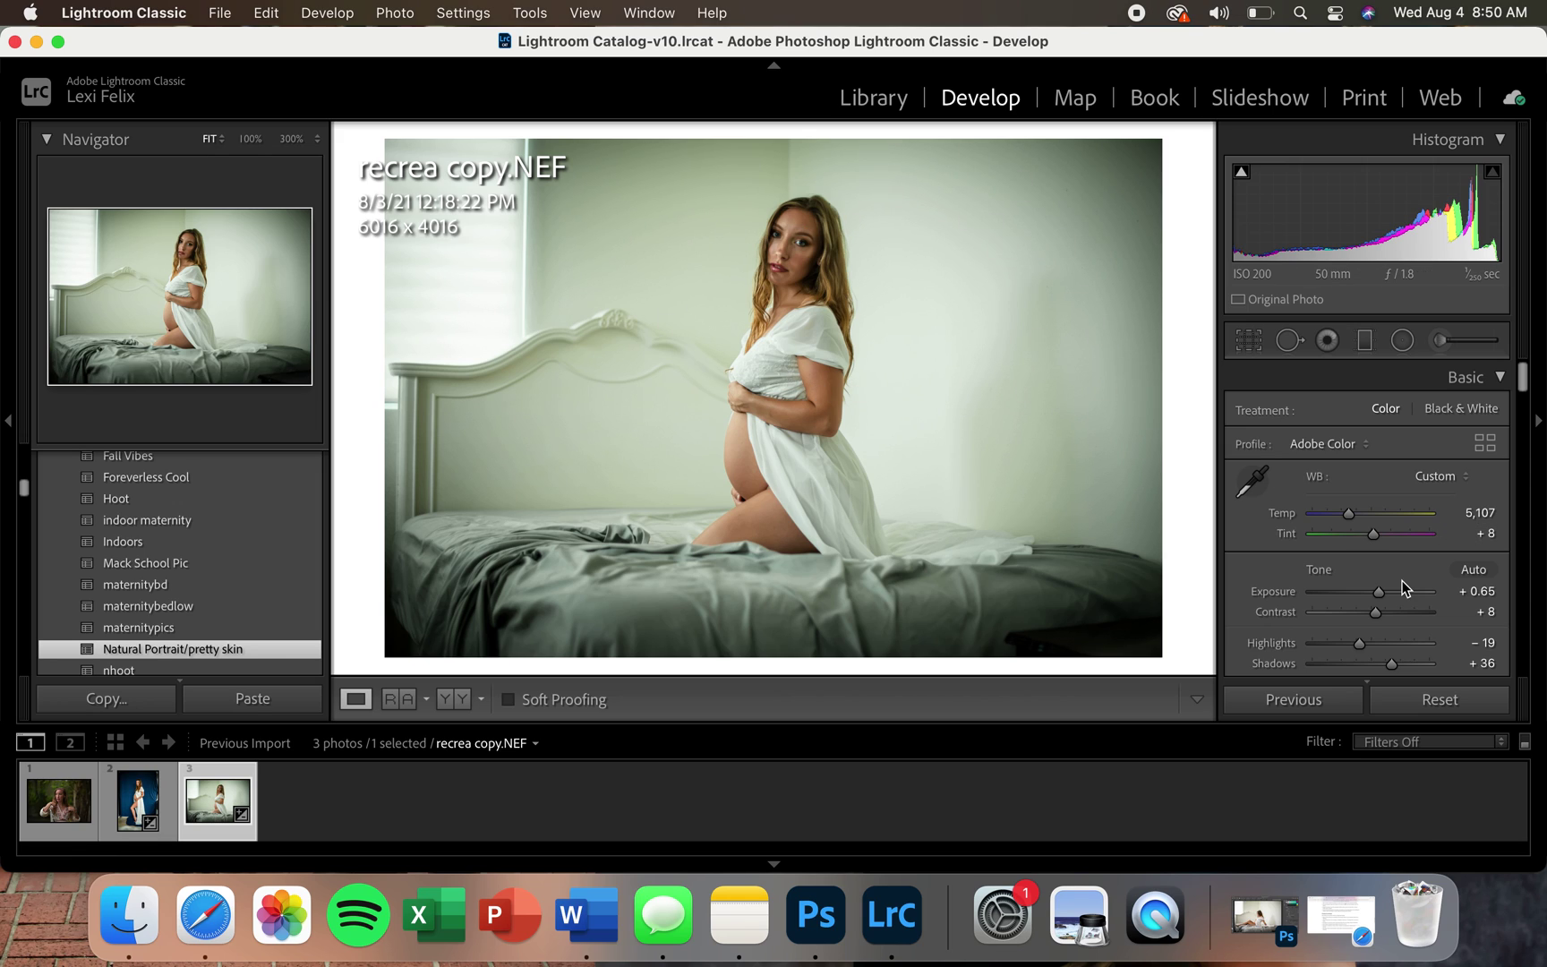
pyautogui.scroll(-2, 1402, 580)
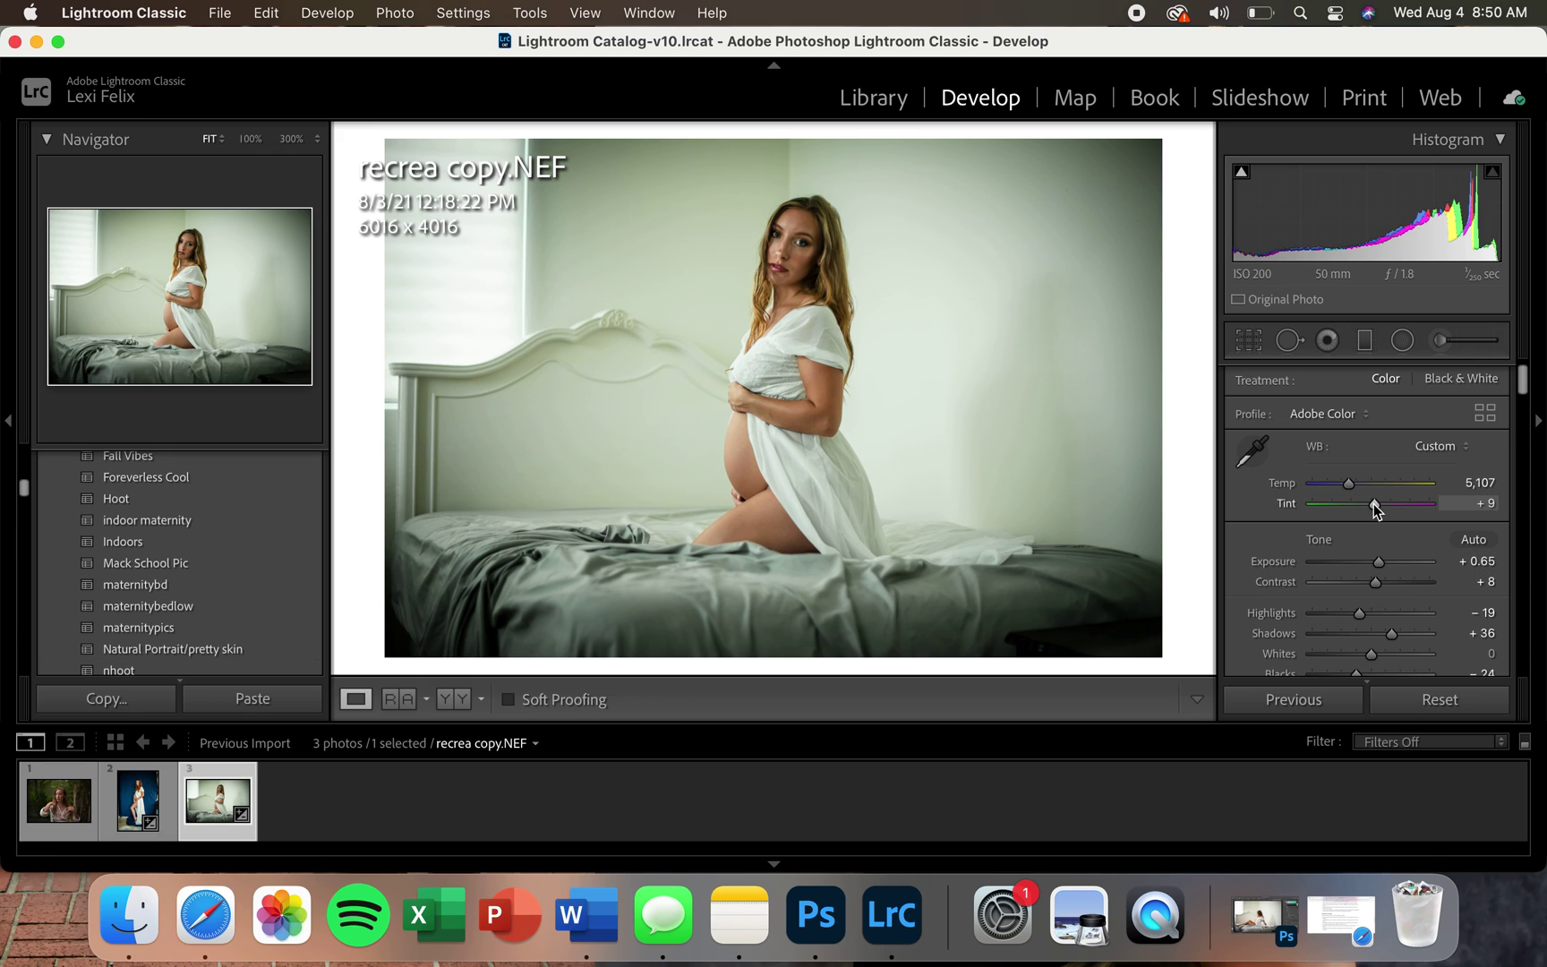
pyautogui.moveTo(1373, 502); pyautogui.dragTo(1378, 503)
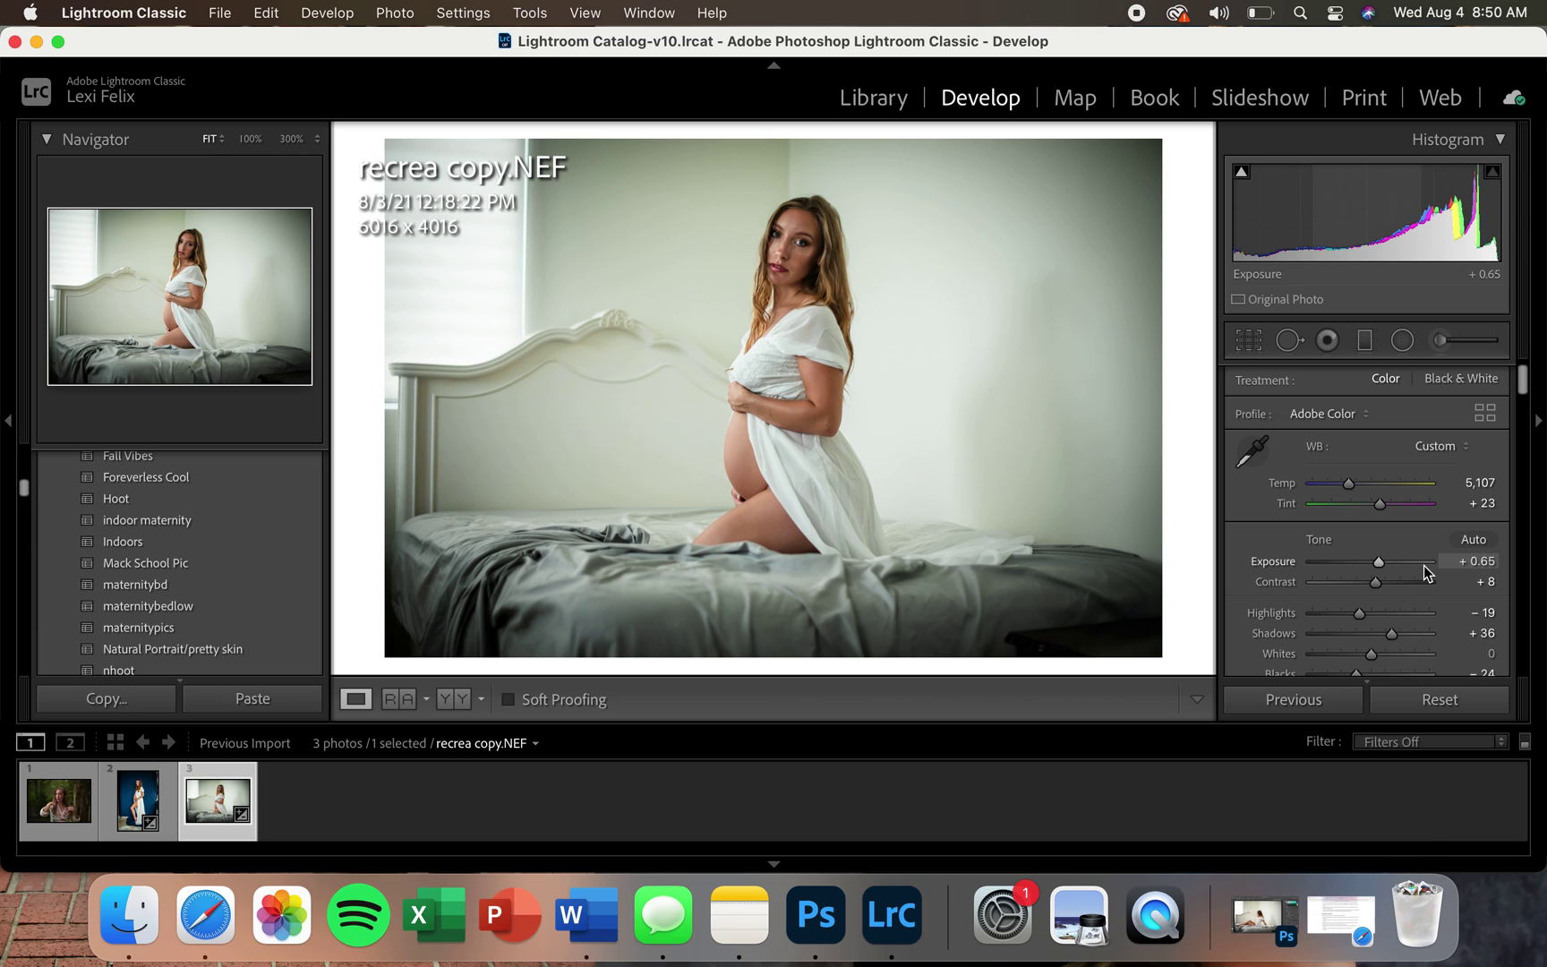
# Set the bedroom photo's Red hue to +4 and Orange hue to +5 in the HSL adjustments.
pyautogui.scroll(-5, 1423, 564)
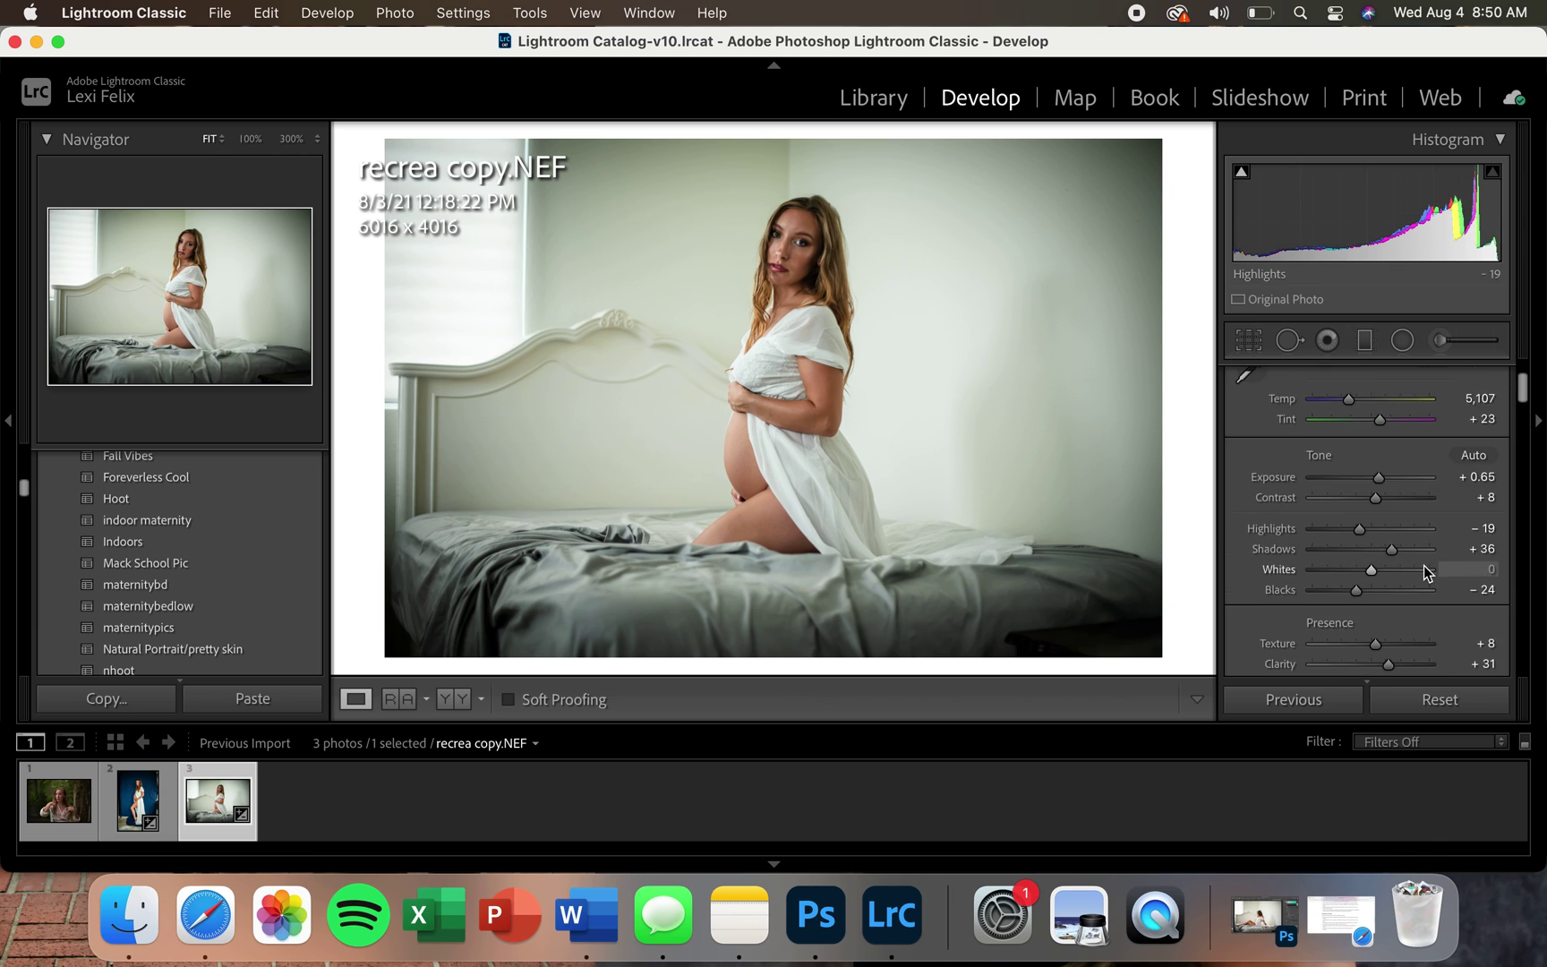
pyautogui.scroll(-8, 1423, 565)
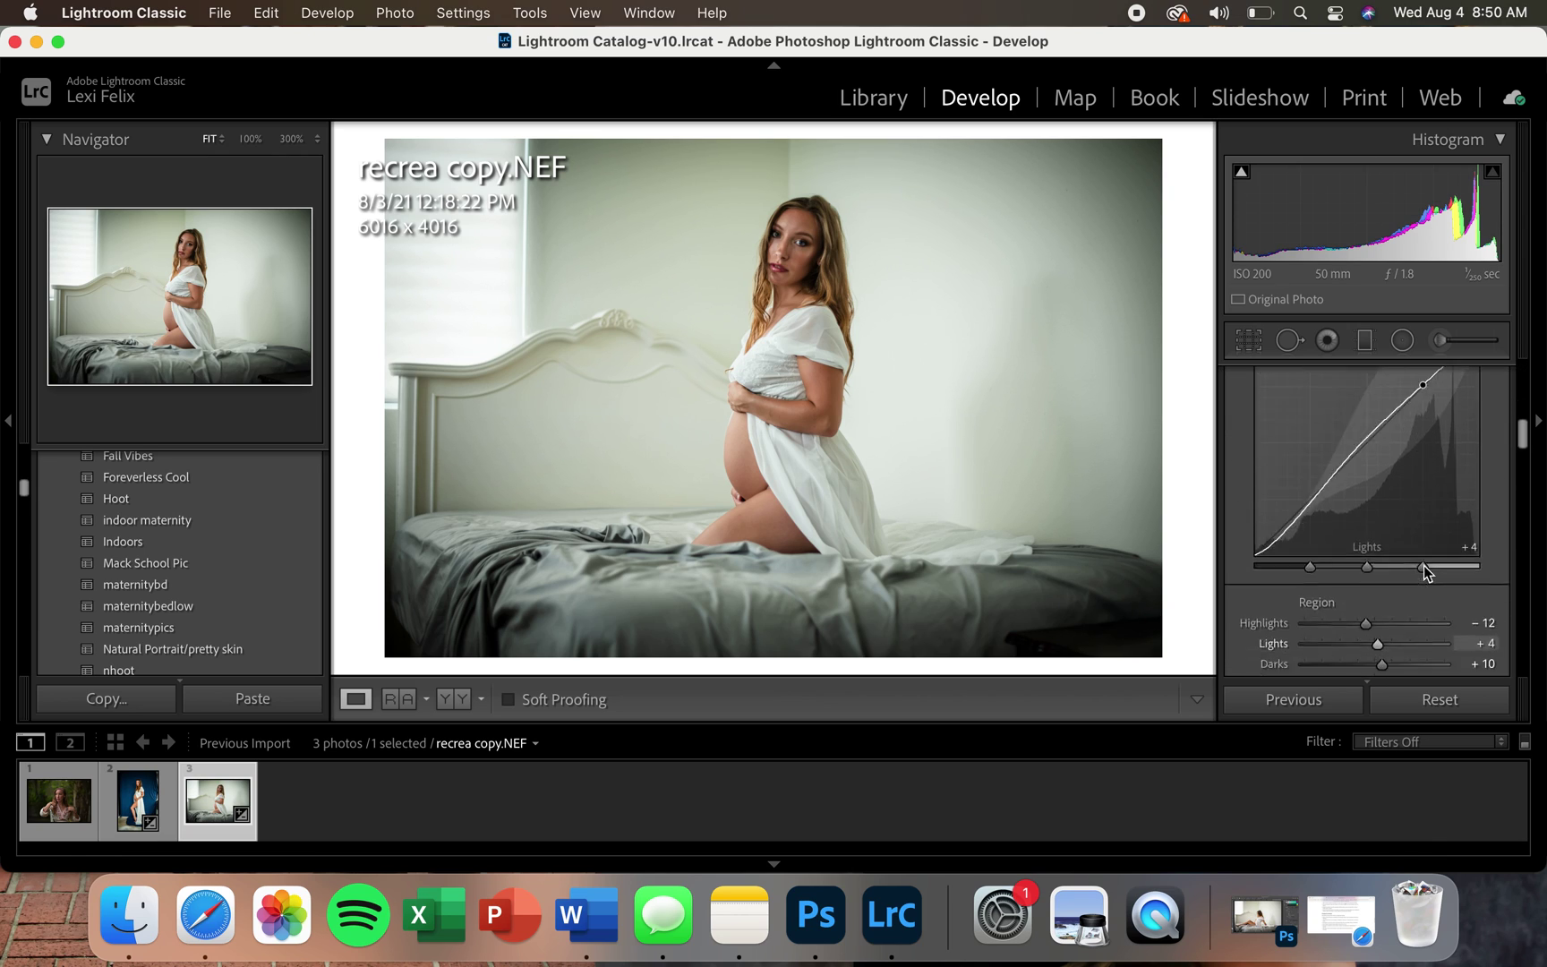
pyautogui.scroll(-3, 1423, 565)
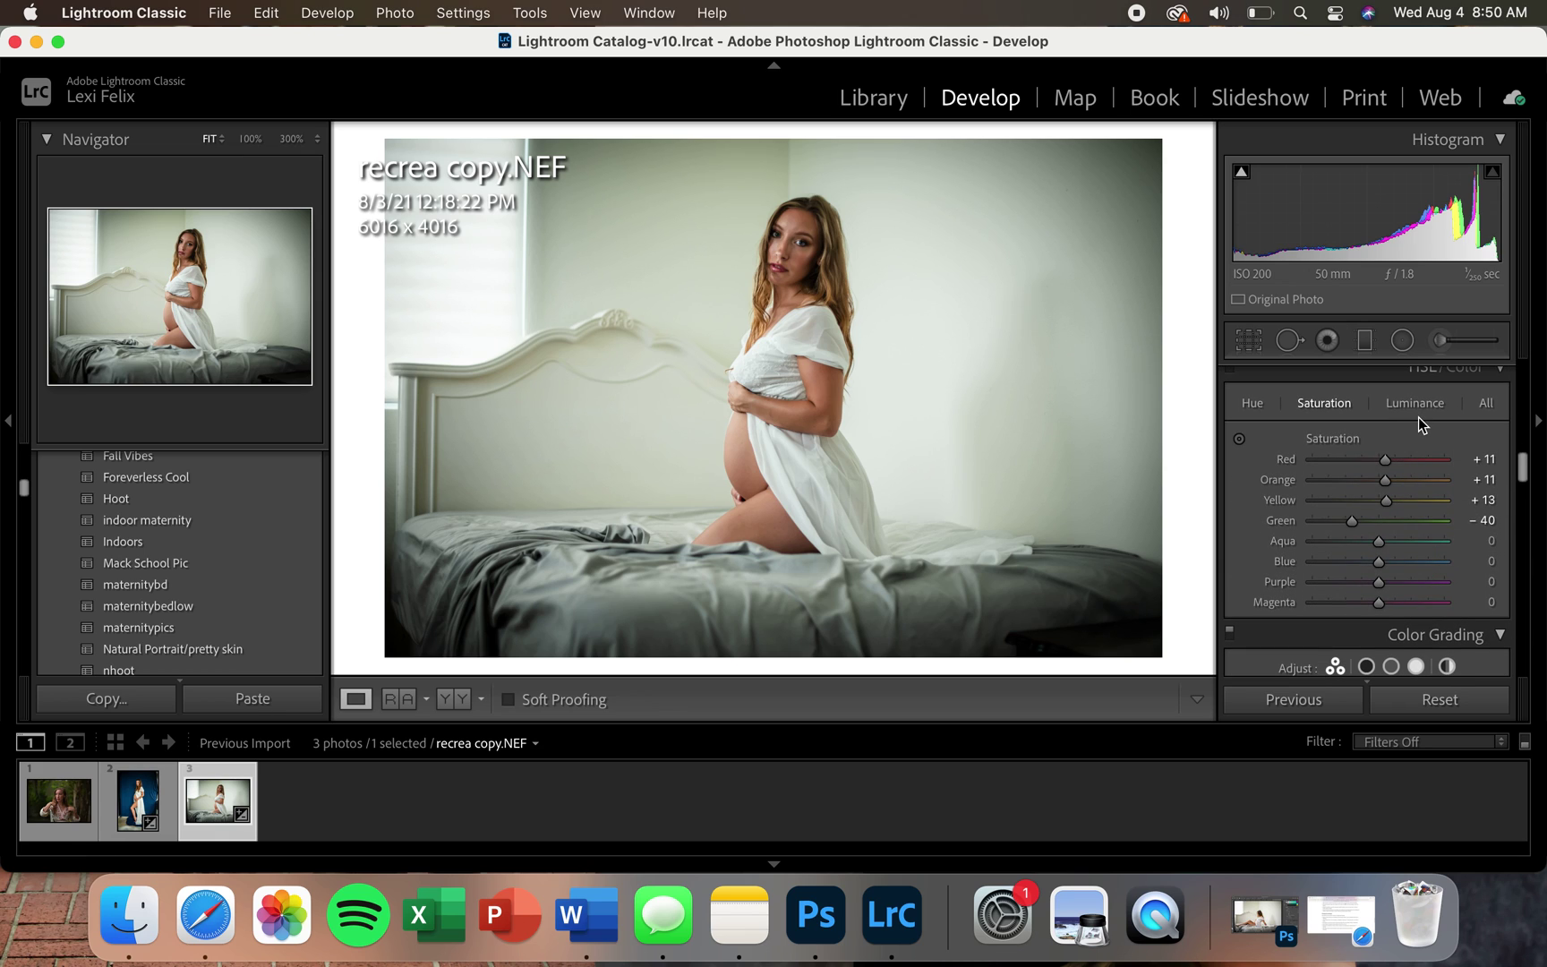
pyautogui.click(1252, 405)
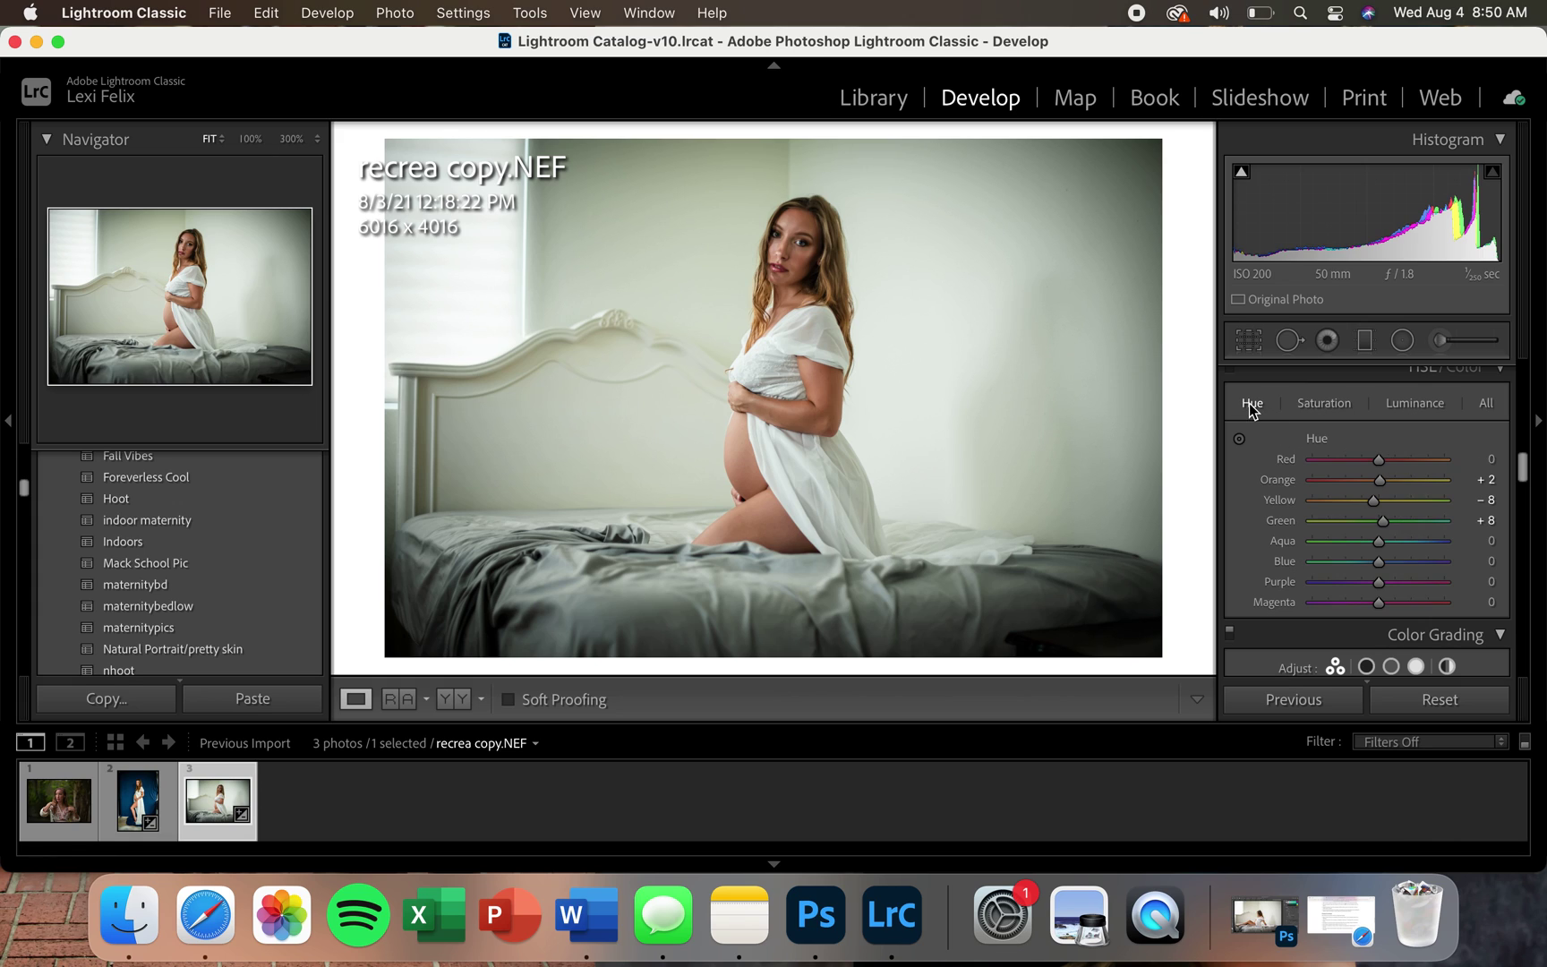
pyautogui.moveTo(1376, 459); pyautogui.dragTo(1328, 467)
pyautogui.click(1362, 461)
pyautogui.moveTo(1385, 465)
pyautogui.mouseDown()
pyautogui.moveTo(1441, 471)
pyautogui.moveTo(1361, 472)
pyautogui.moveTo(1442, 465)
pyautogui.moveTo(1465, 474)
pyautogui.moveTo(1371, 477)
pyautogui.moveTo(1477, 484)
pyautogui.moveTo(1351, 480)
pyautogui.moveTo(1381, 474)
pyautogui.mouseUp()
pyautogui.moveTo(1379, 481)
pyautogui.mouseDown()
pyautogui.moveTo(1341, 483)
pyautogui.moveTo(1407, 480)
pyautogui.moveTo(1375, 485)
pyautogui.mouseUp()
pyautogui.moveTo(1381, 482); pyautogui.dragTo(1382, 482)
pyautogui.press('XF86MonBrightnessUp')
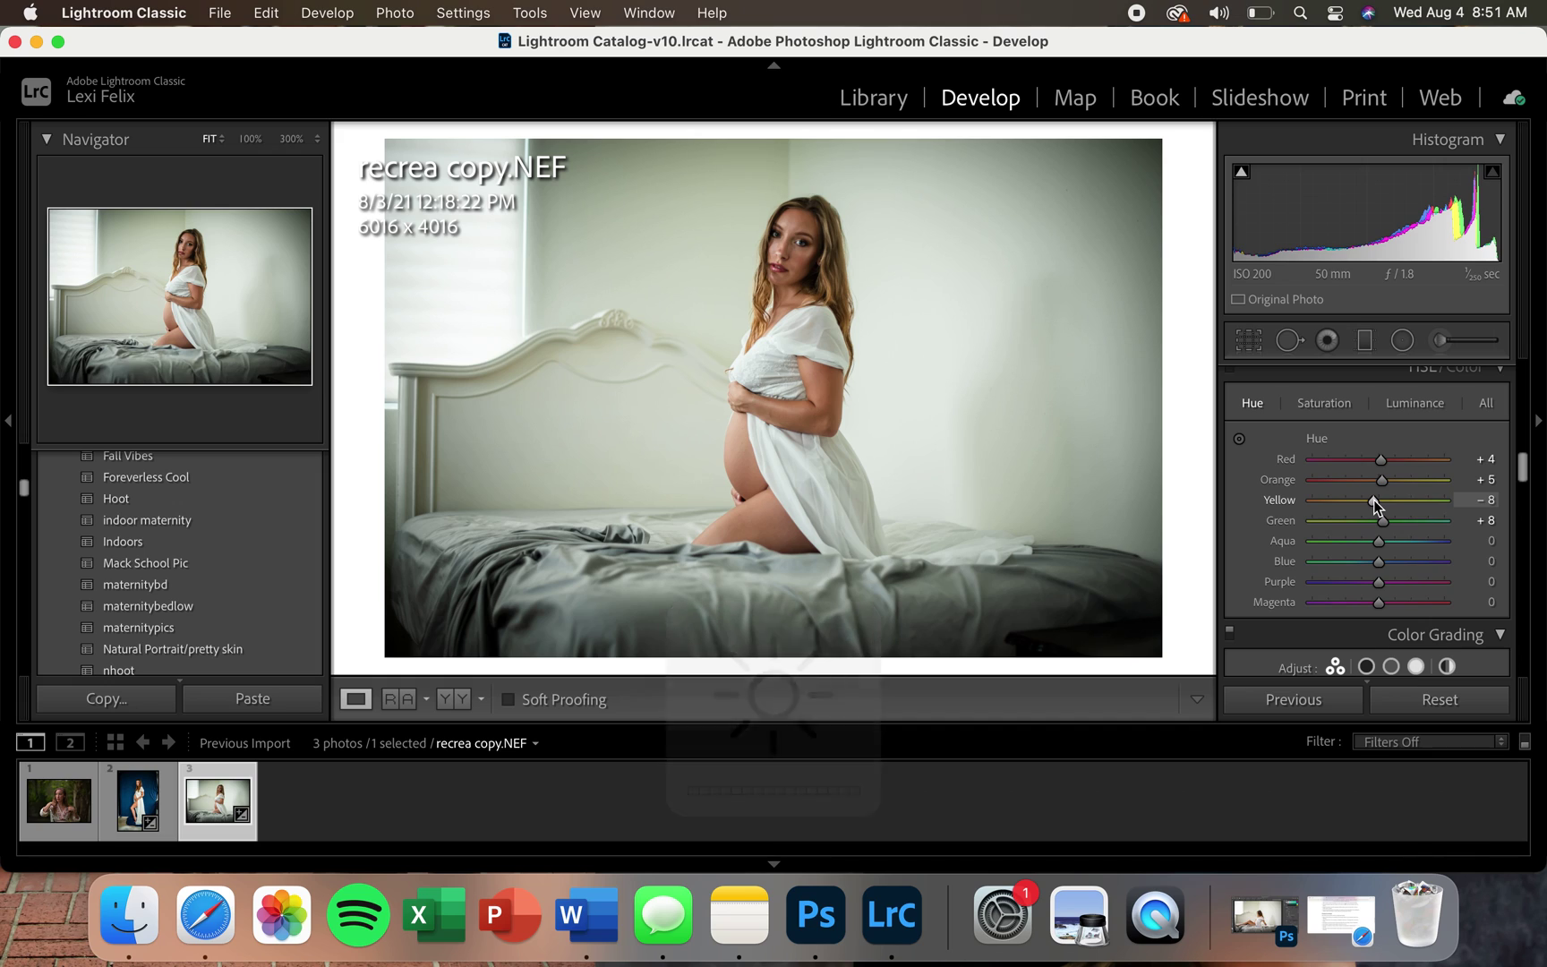
# Set the Yellow hue to -6 and the Green hue to -27 for the bedroom photo.
pyautogui.moveTo(1379, 499)
pyautogui.mouseDown()
pyautogui.moveTo(1404, 498)
pyautogui.moveTo(1341, 501)
pyautogui.moveTo(1422, 495)
pyautogui.moveTo(1343, 499)
pyautogui.moveTo(1380, 501)
pyautogui.mouseUp()
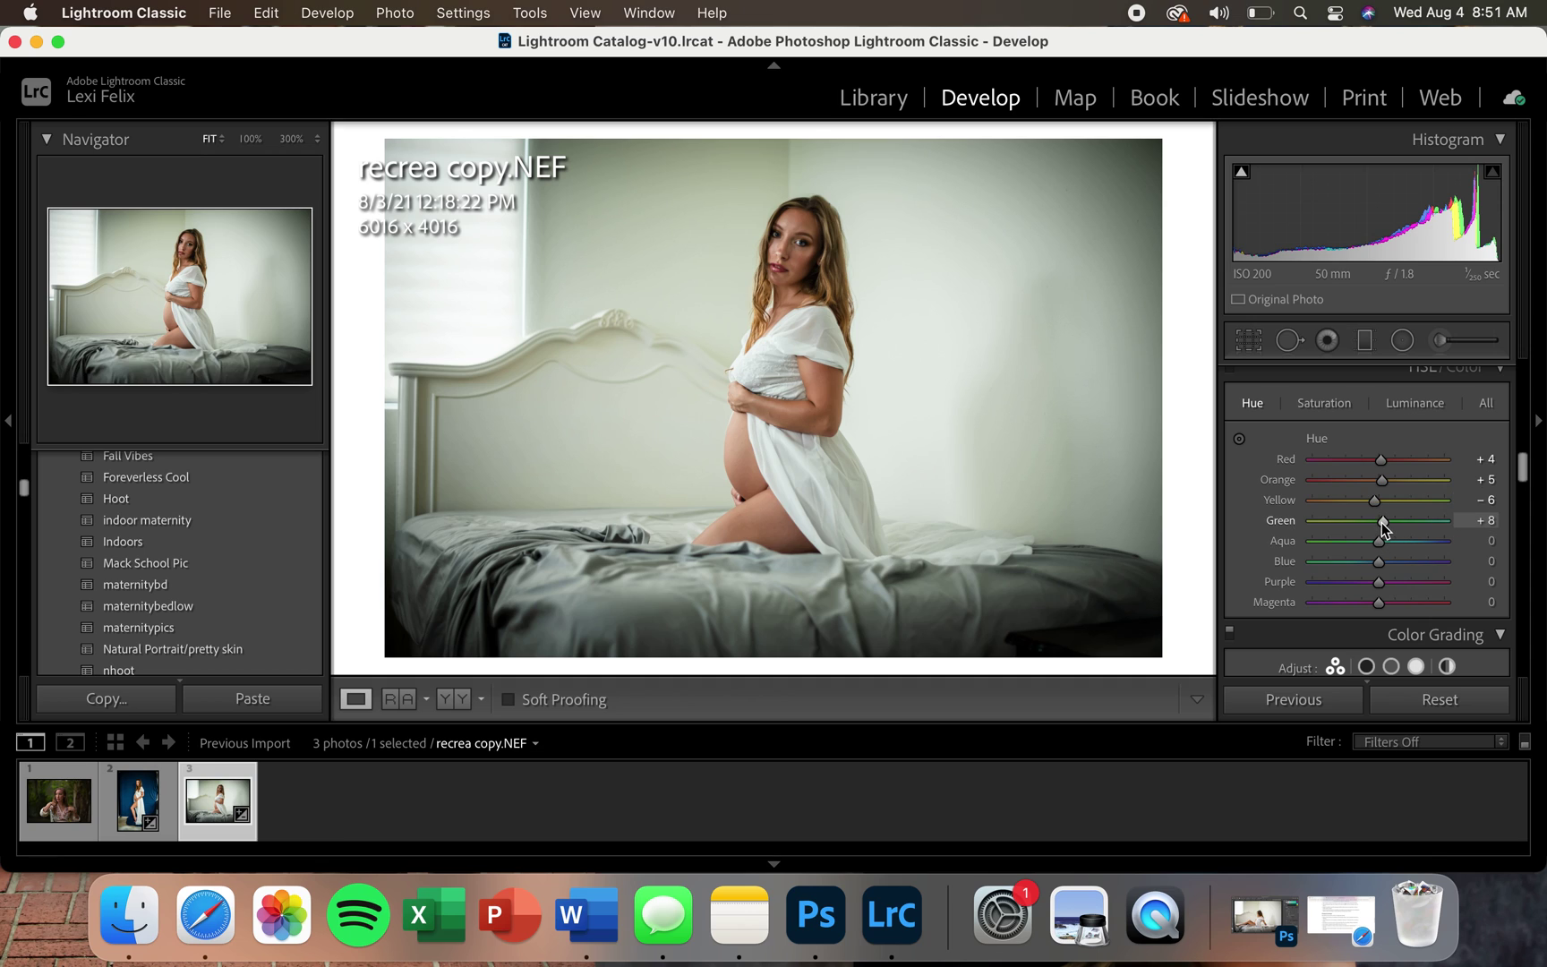
pyautogui.doubleClick(1382, 522)
pyautogui.moveTo(1408, 528); pyautogui.dragTo(1367, 538)
pyautogui.moveTo(1366, 546); pyautogui.dragTo(1370, 545)
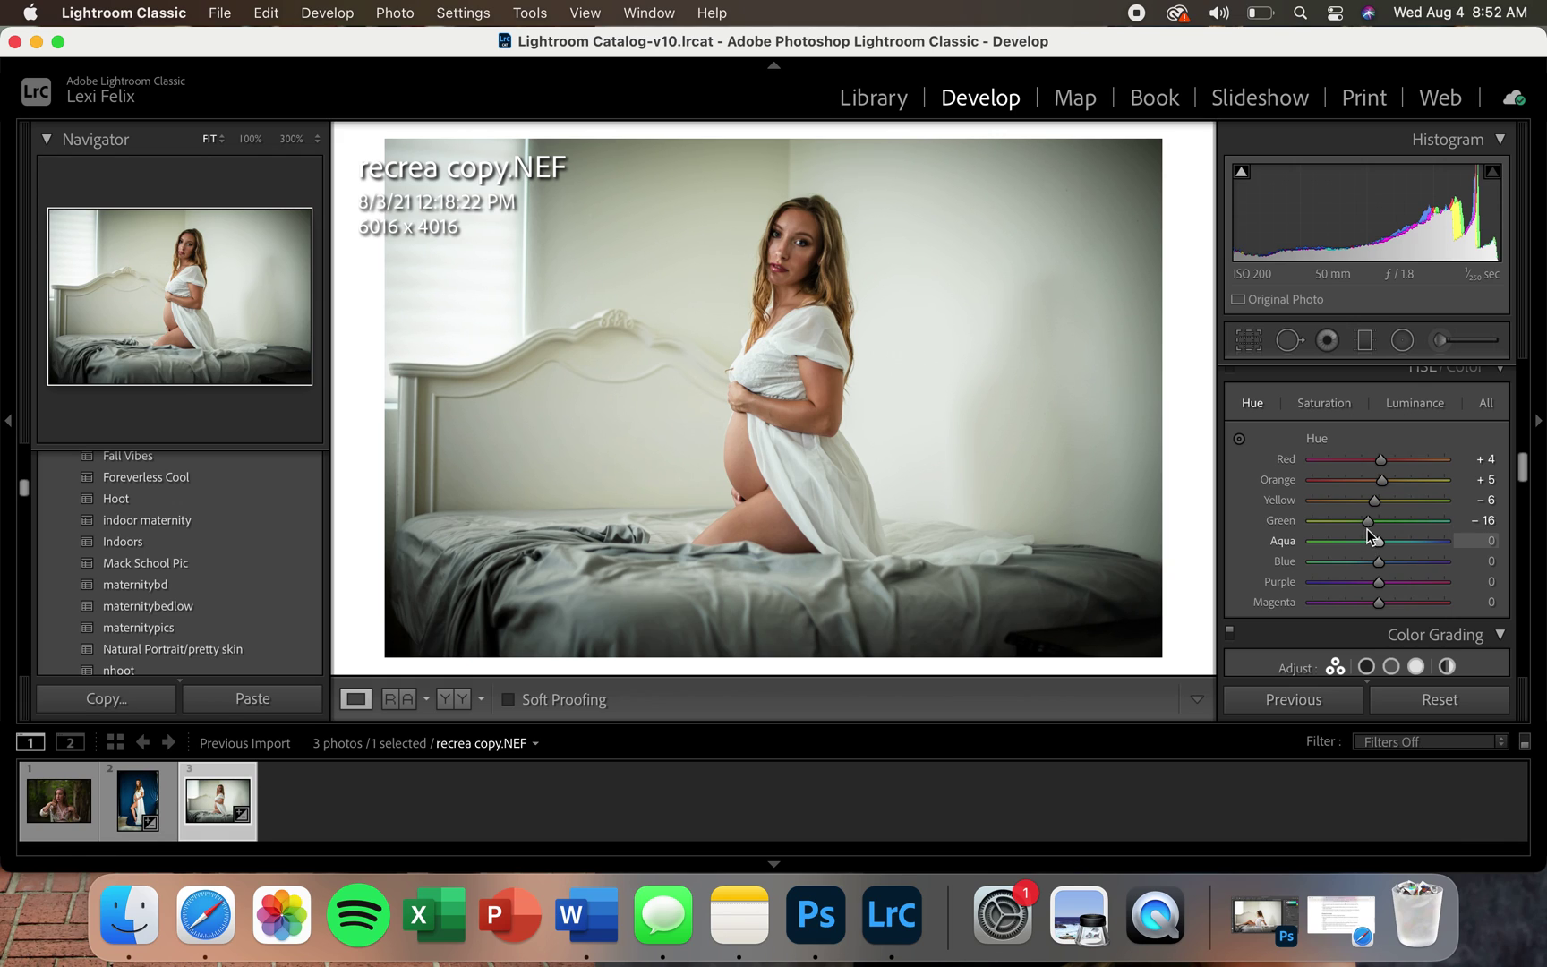
pyautogui.moveTo(1368, 523); pyautogui.dragTo(1360, 529)
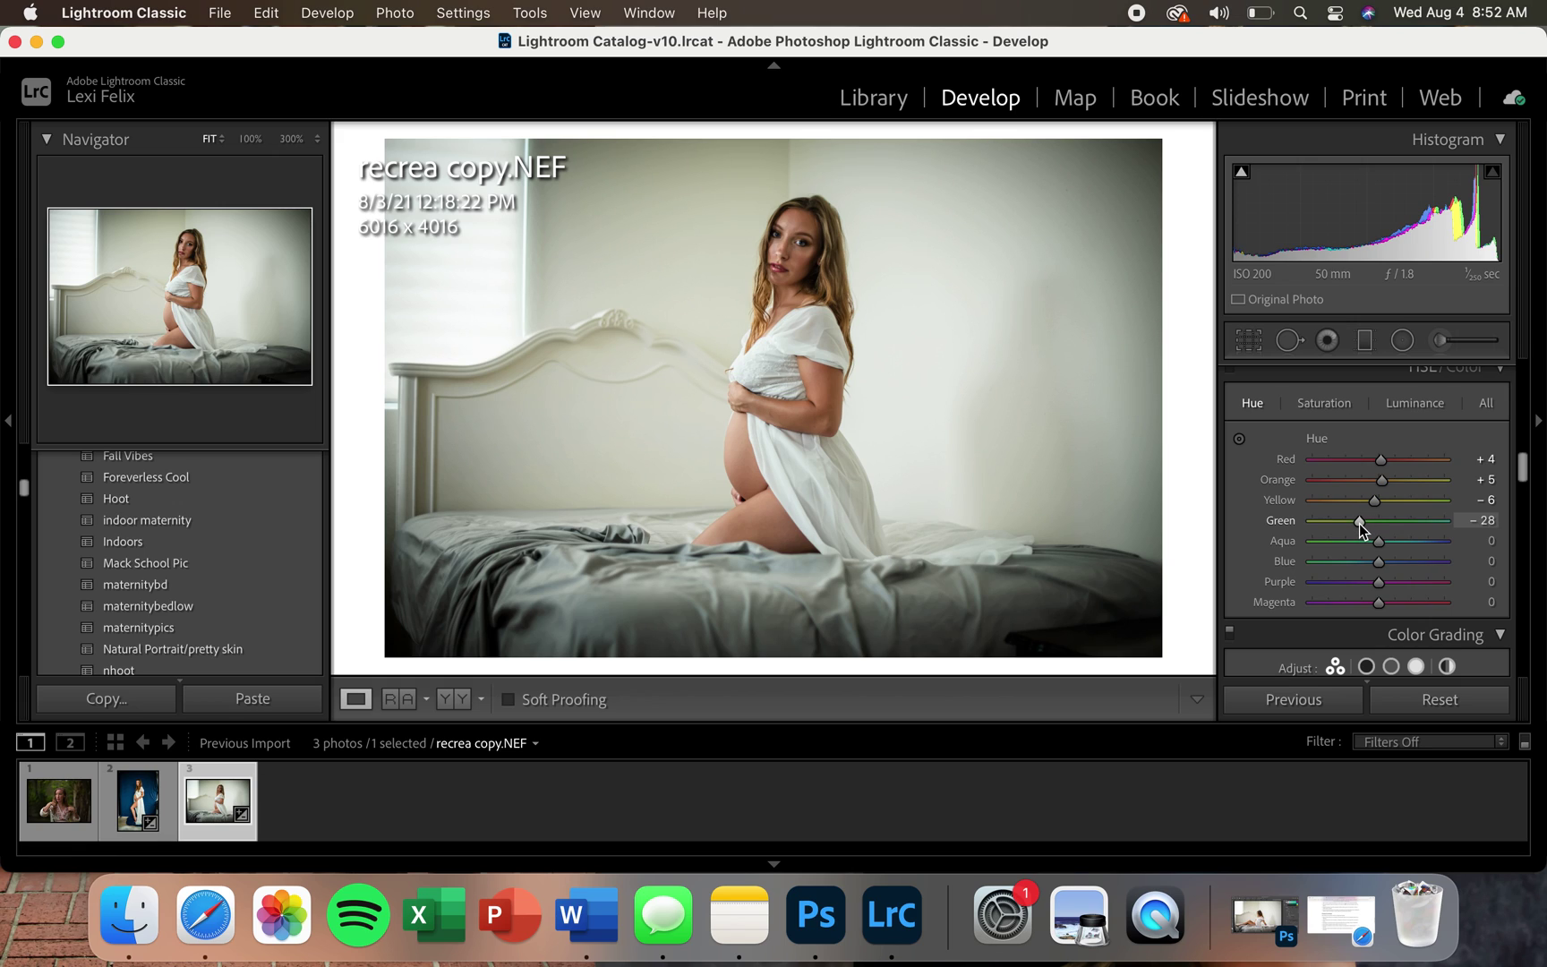
pyautogui.moveTo(1360, 528); pyautogui.dragTo(1363, 530)
# Set the bedroom photo's exposure to +0.80 and contrast to +20 in the basic tone adjustments.
pyautogui.scroll(10, 1360, 529)
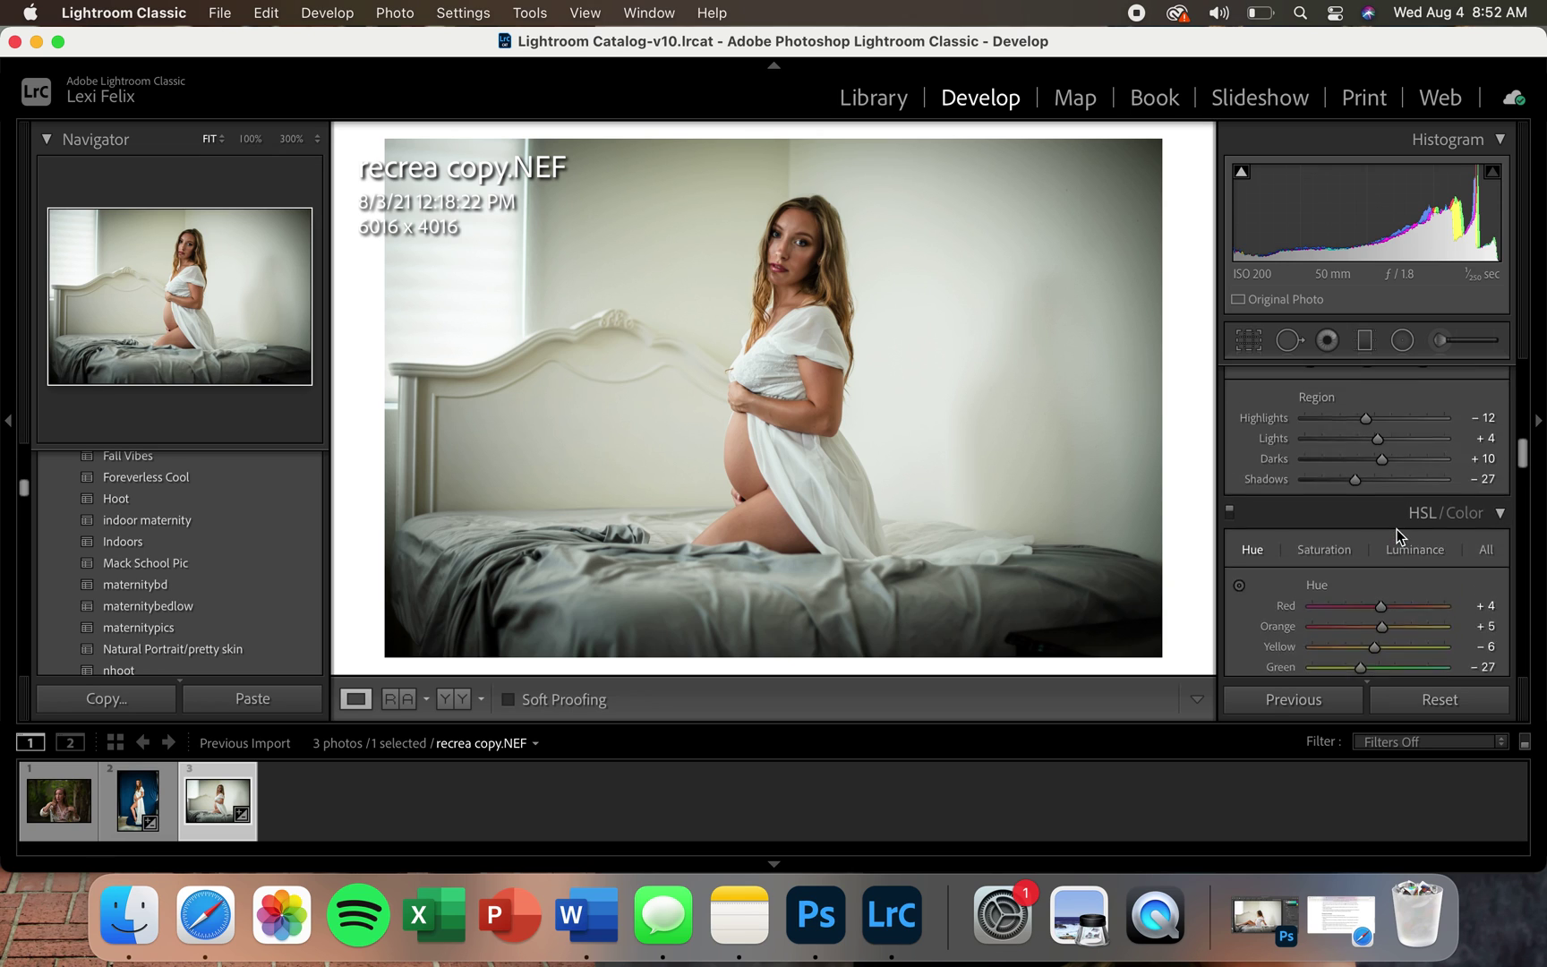
pyautogui.scroll(8, 1397, 531)
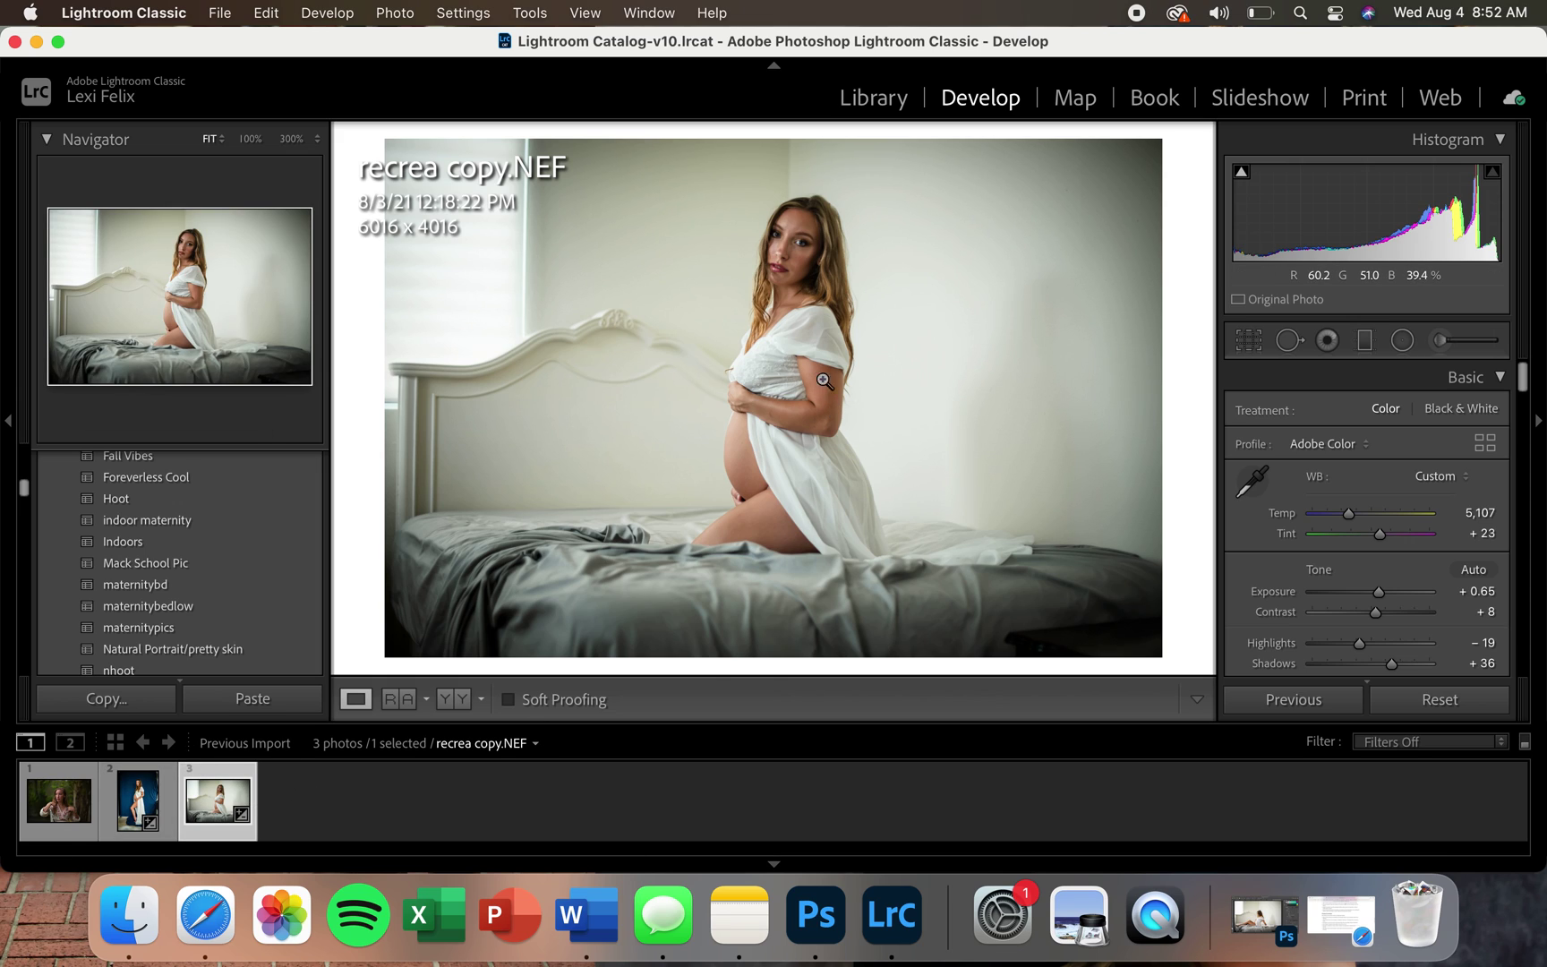
pyautogui.moveTo(1377, 616); pyautogui.dragTo(1380, 595)
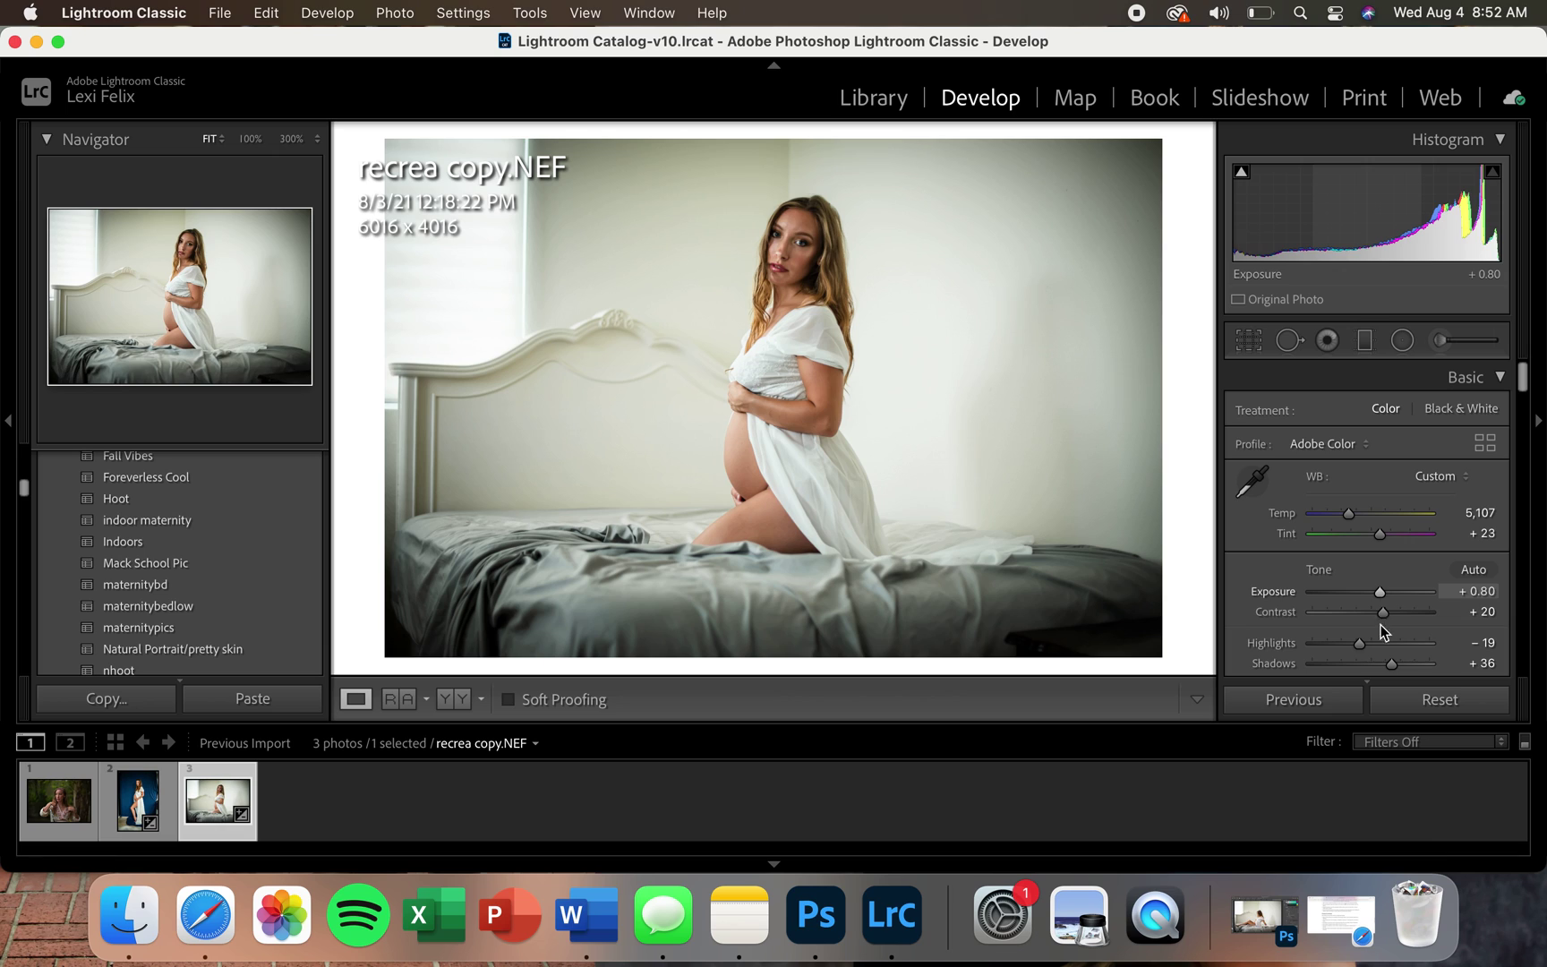
pyautogui.scroll(-3, 1346, 572)
pyautogui.scroll(-2, 1340, 547)
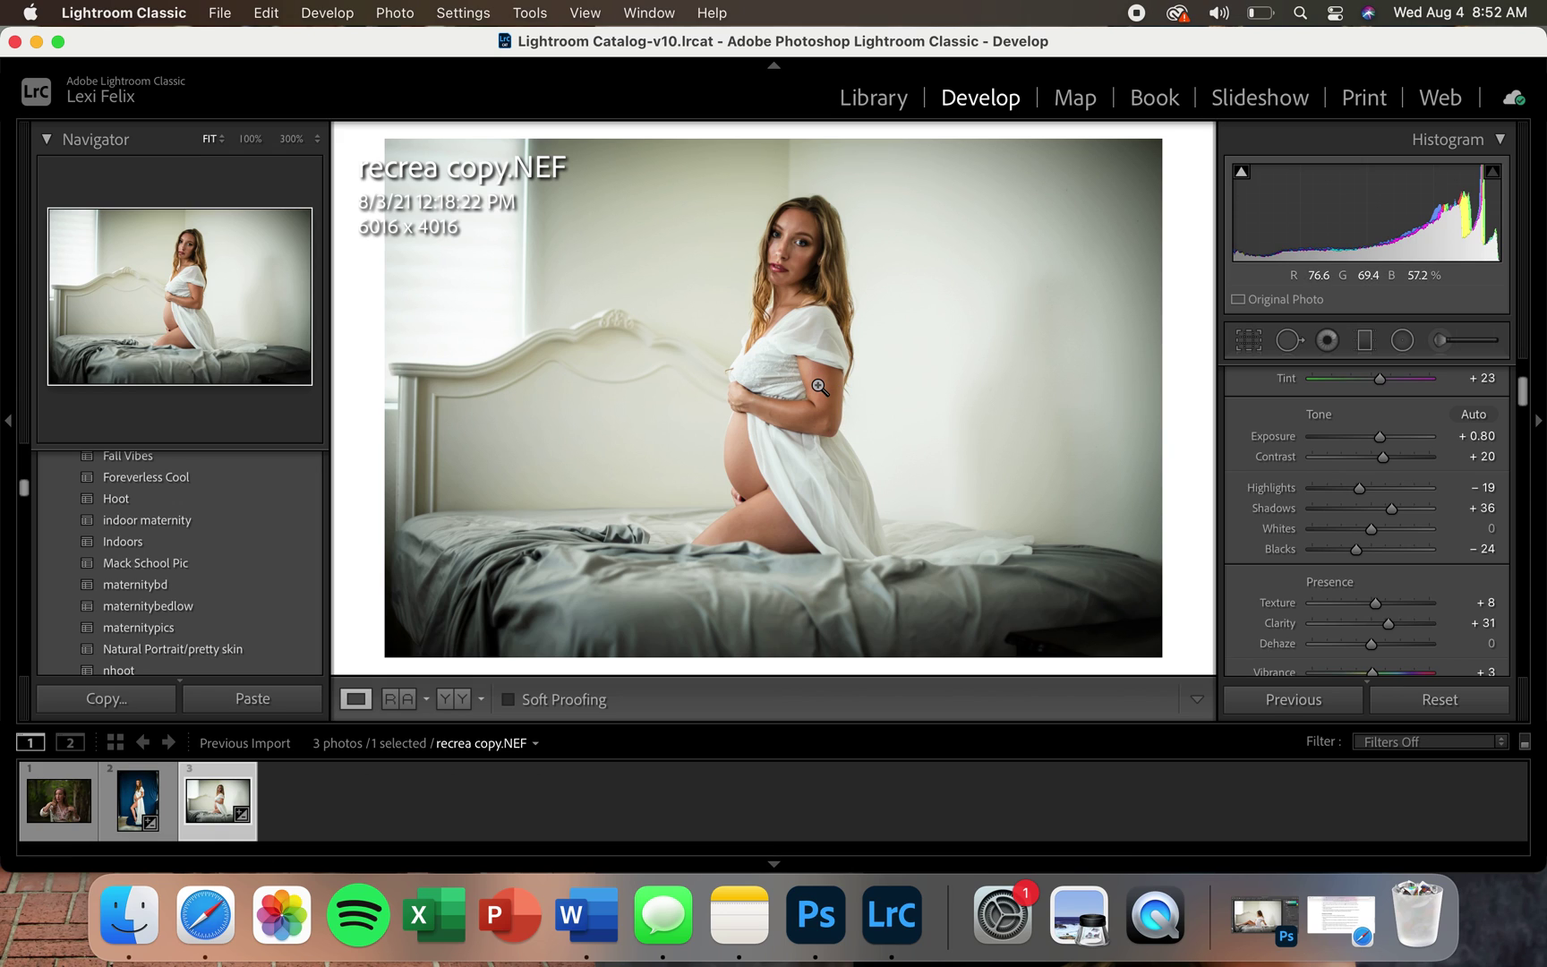
# Open the outdoor portrait of the woman on the chair and set its exposure to +0.55.
pyautogui.click(56, 810)
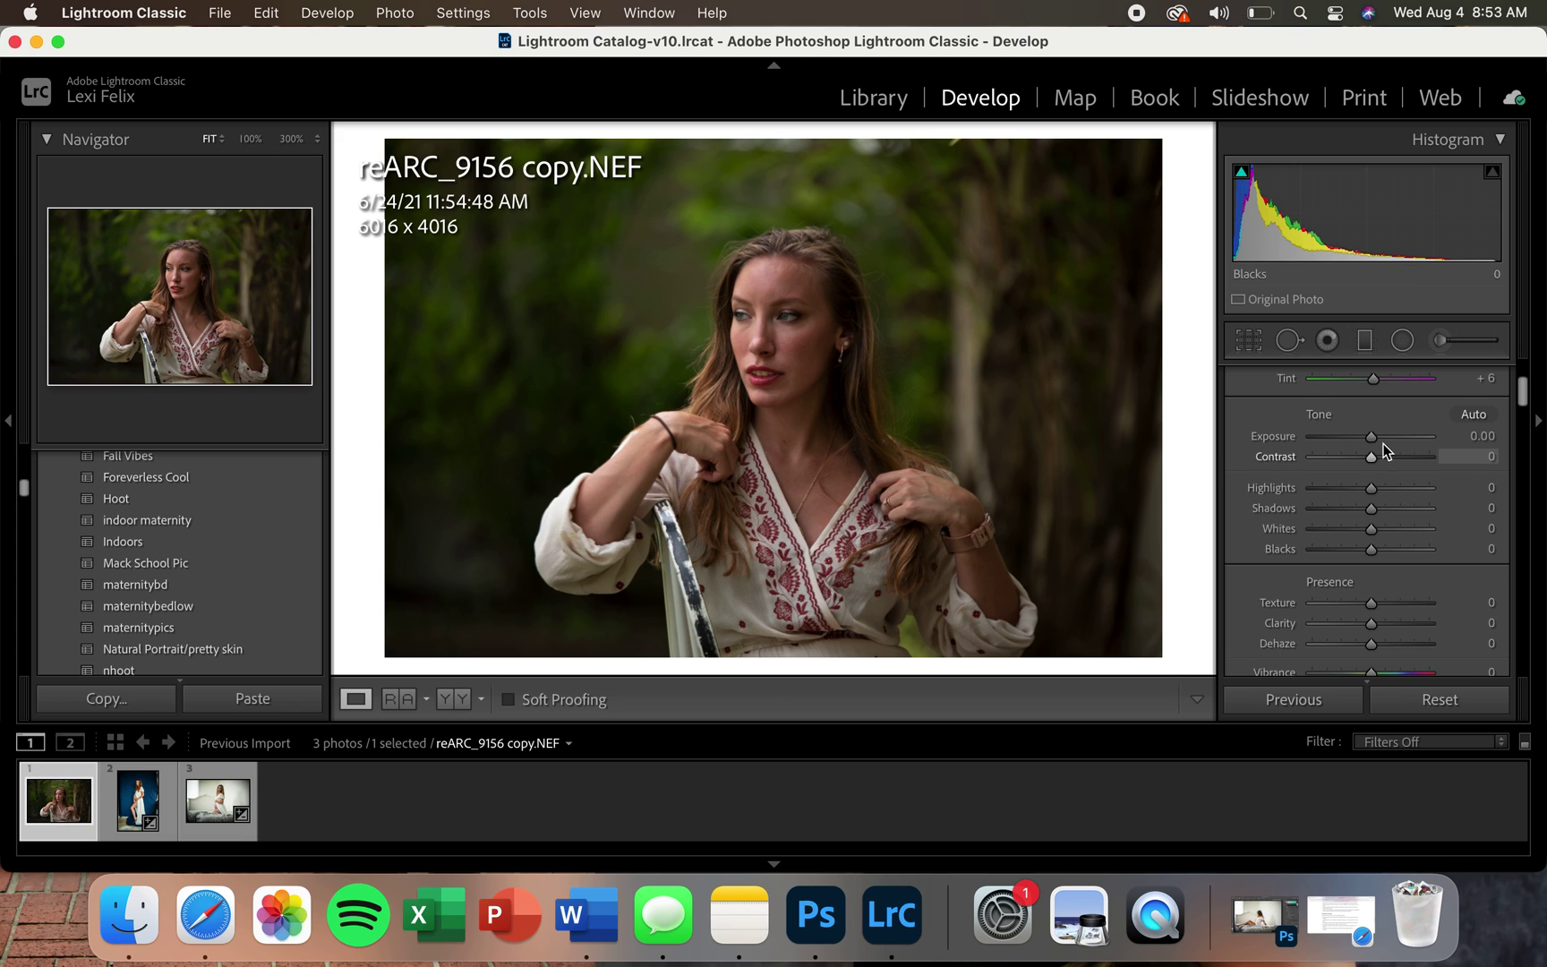
pyautogui.moveTo(1373, 440); pyautogui.dragTo(1377, 440)
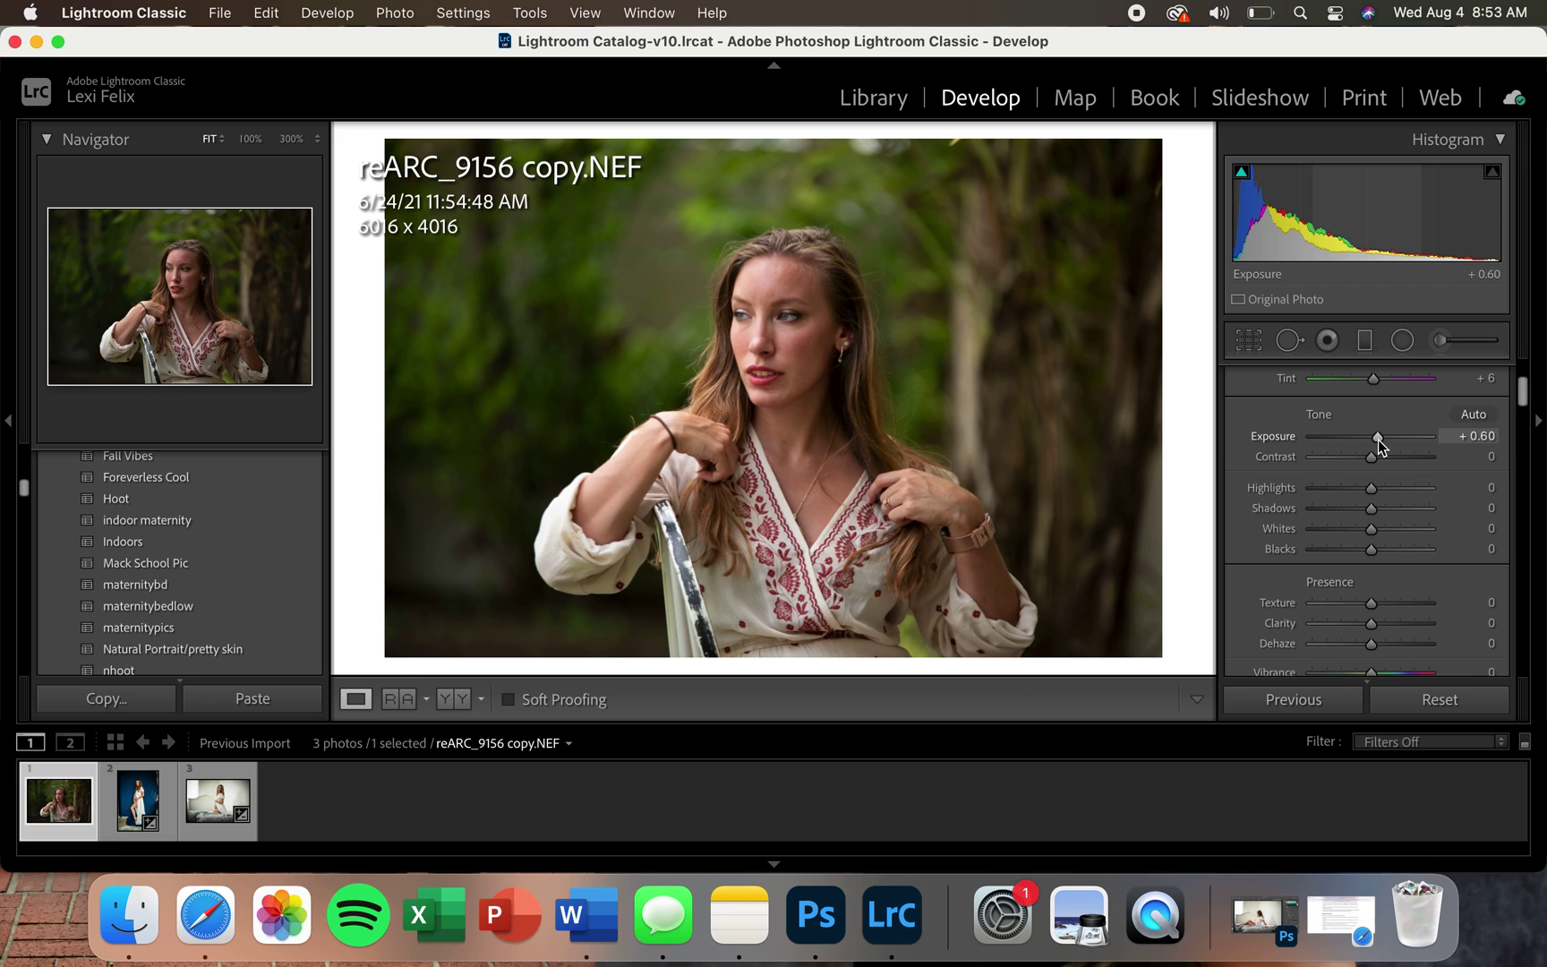
pyautogui.press('Down')
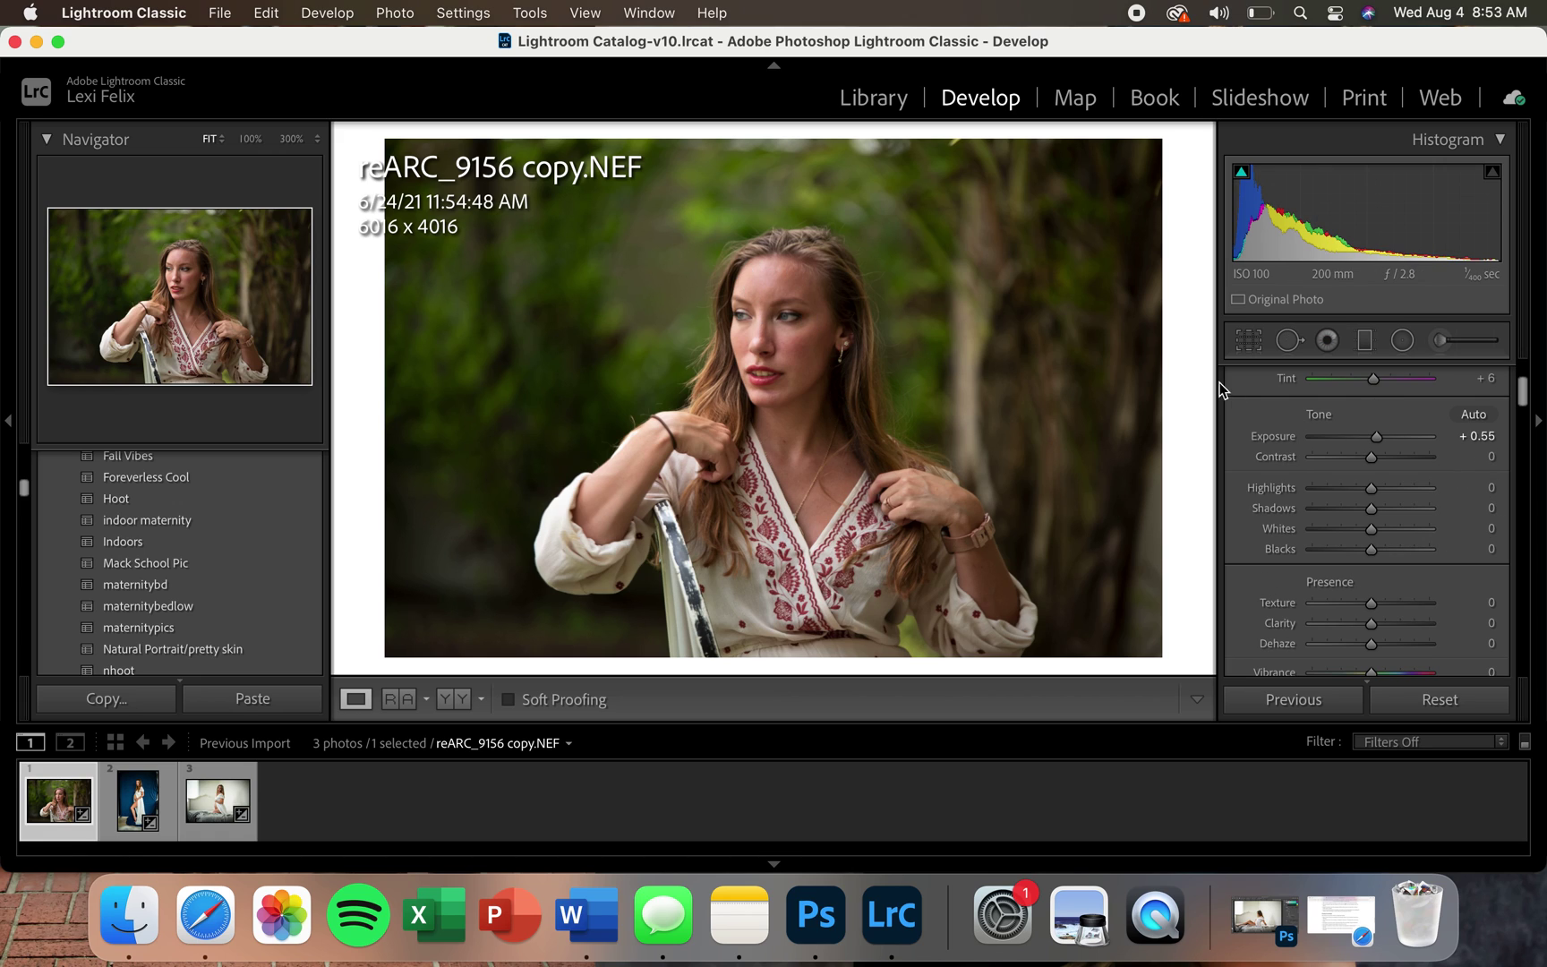
# Adjust the white balance to tint +10 and temperature 5,109, and sample the chair's white back as the target neutral.
pyautogui.scroll(2, 1352, 412)
pyautogui.scroll(1, 1353, 414)
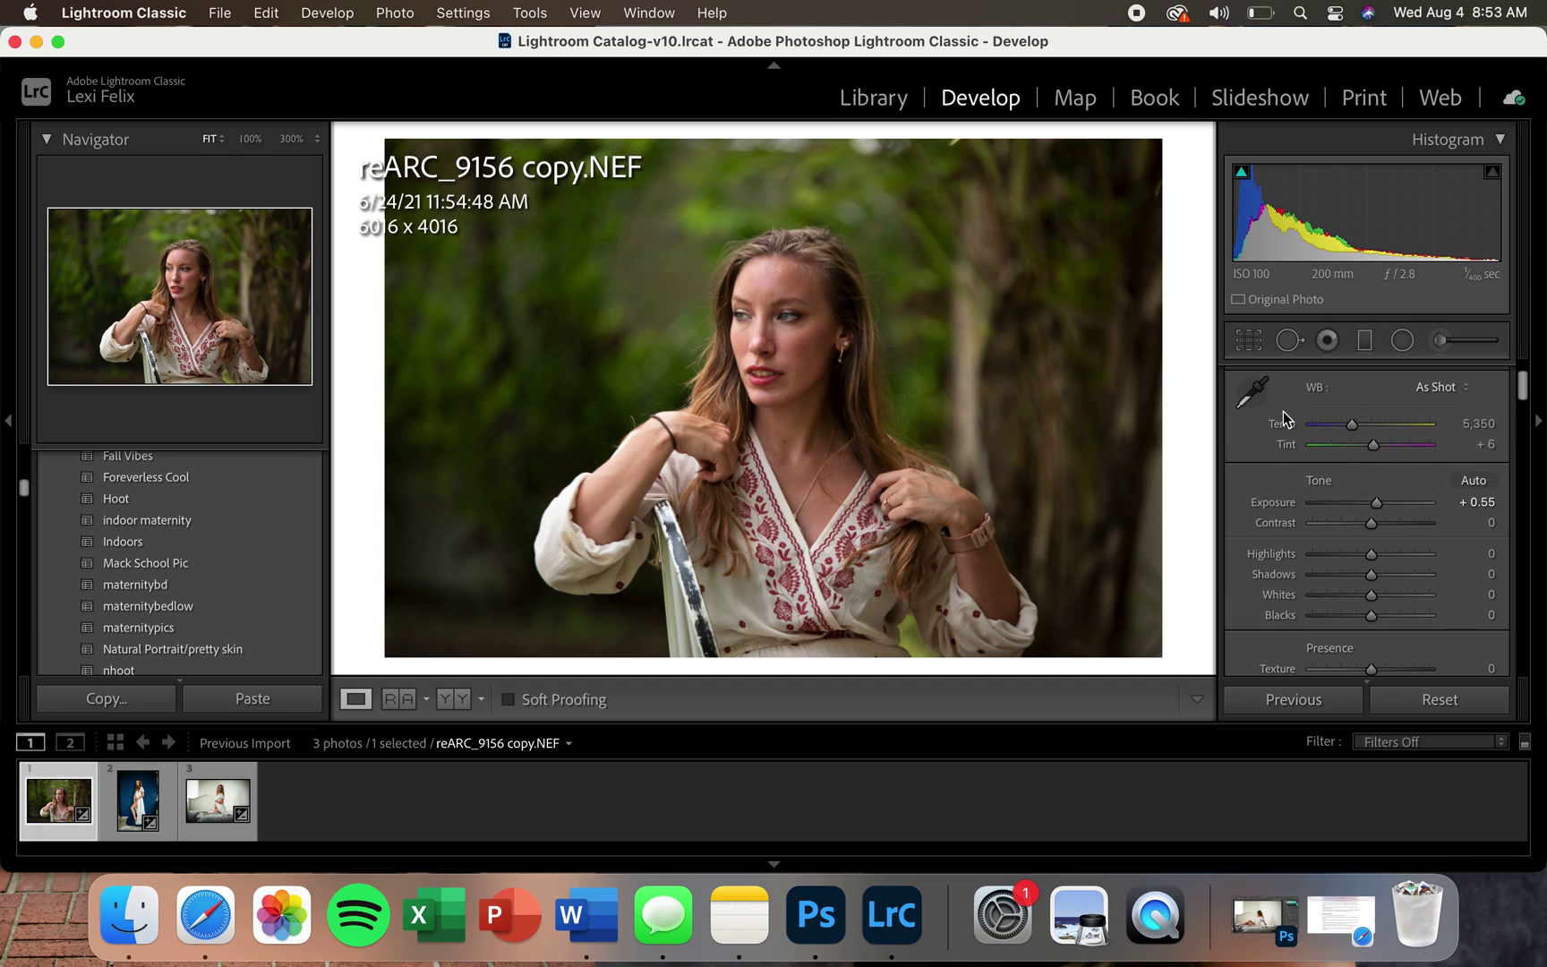
pyautogui.click(1255, 396)
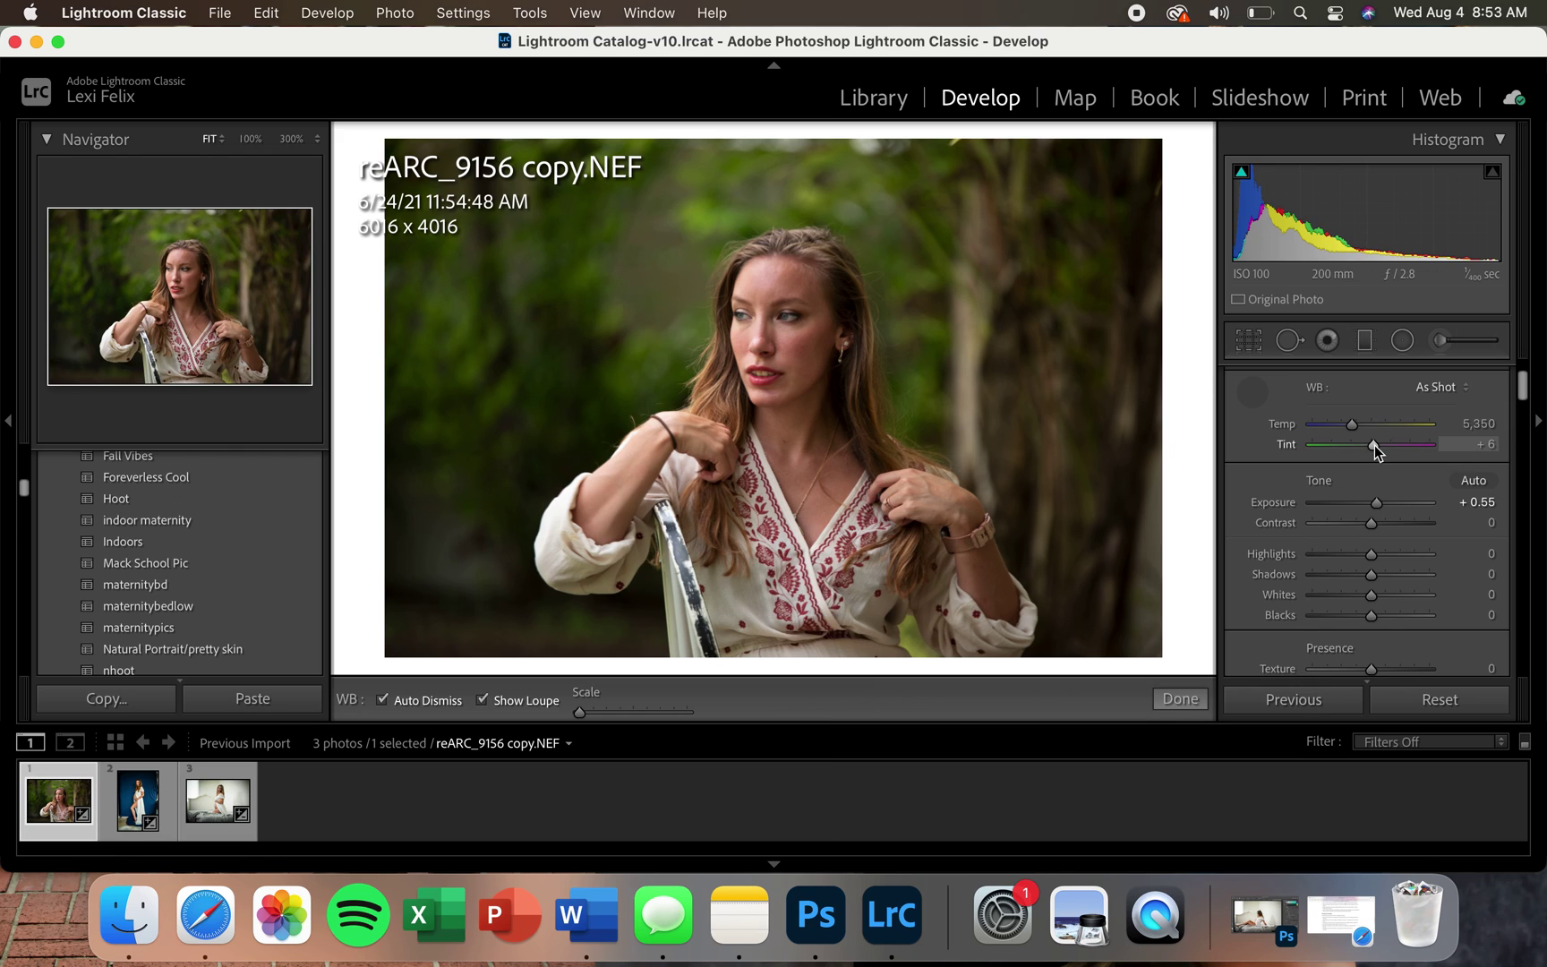
pyautogui.moveTo(1375, 444); pyautogui.dragTo(1376, 445)
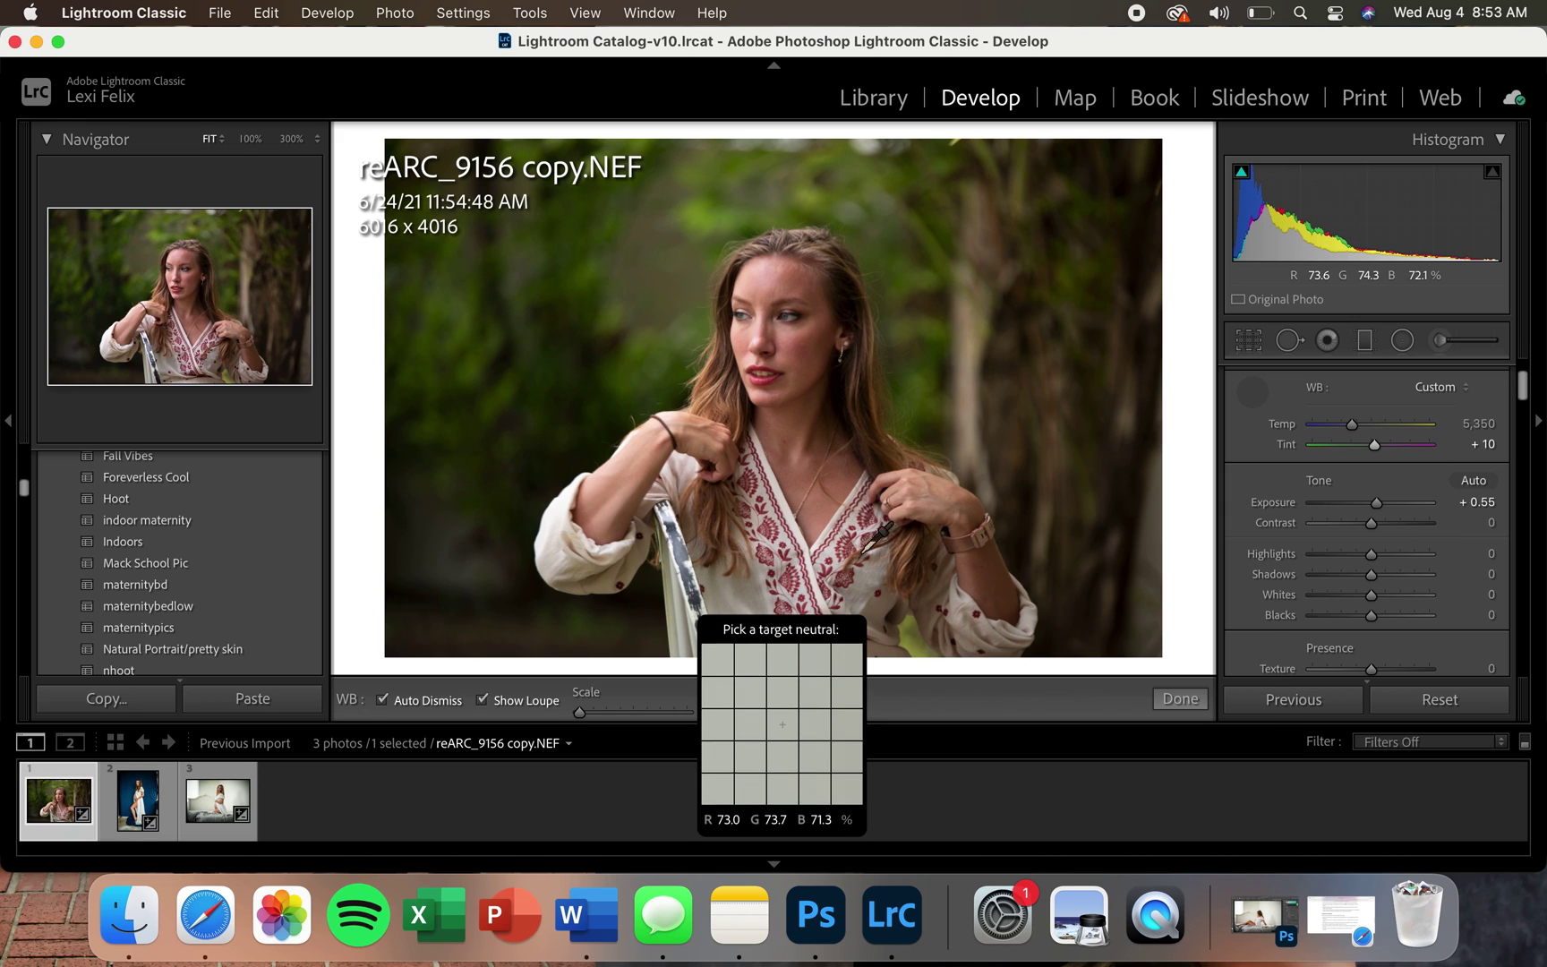
pyautogui.moveTo(1352, 427); pyautogui.dragTo(1348, 427)
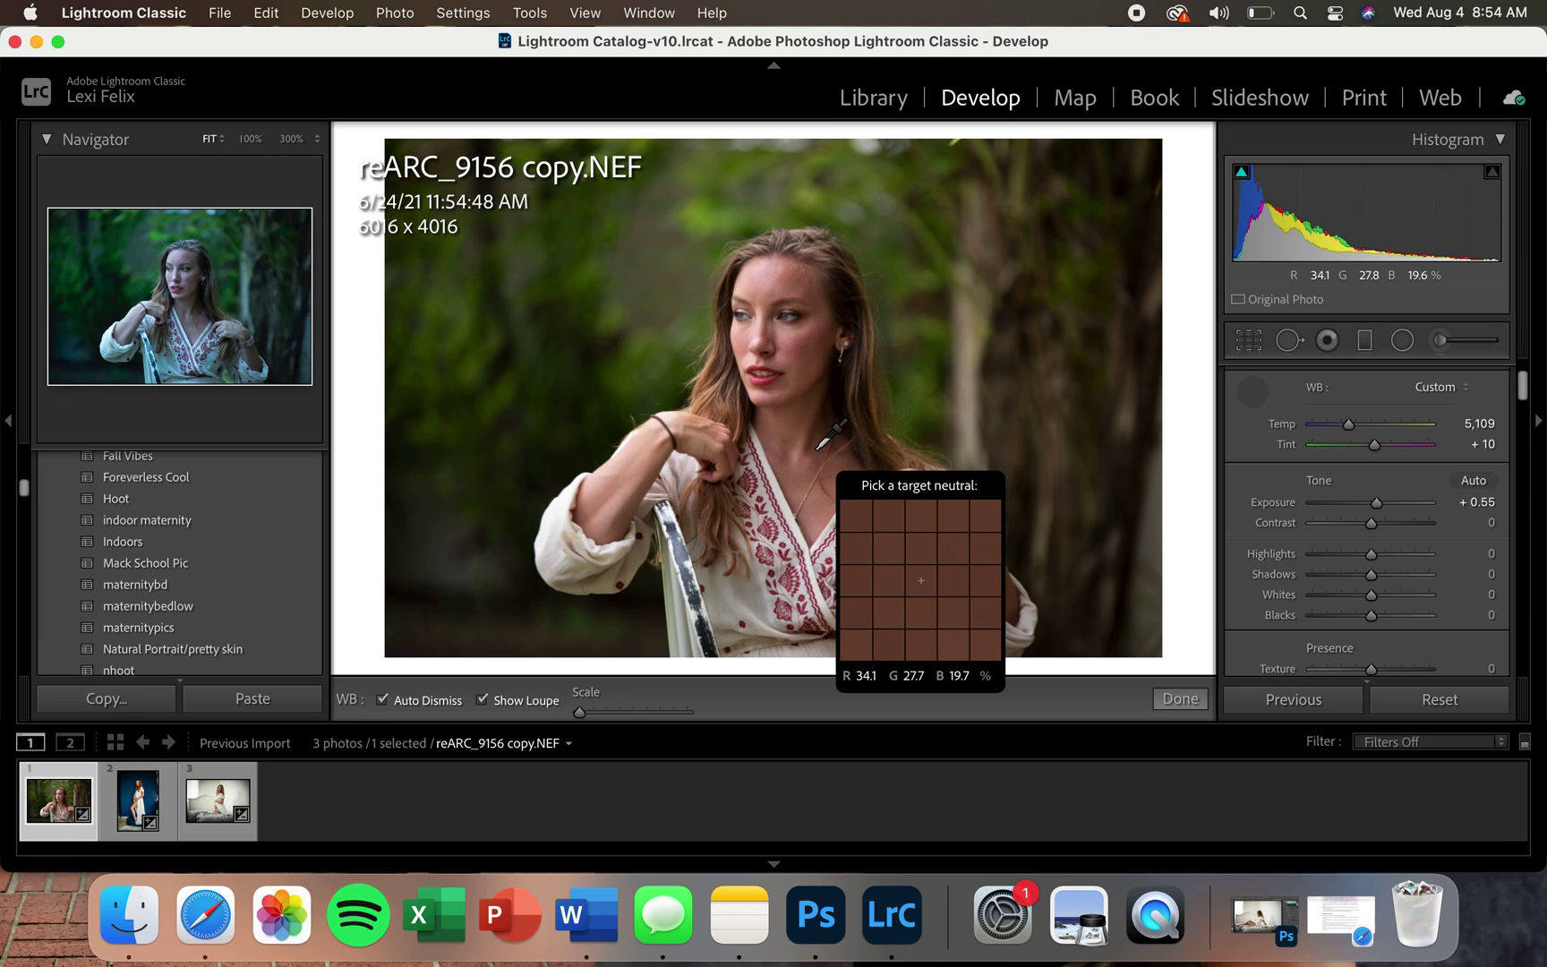
pyautogui.click(681, 599)
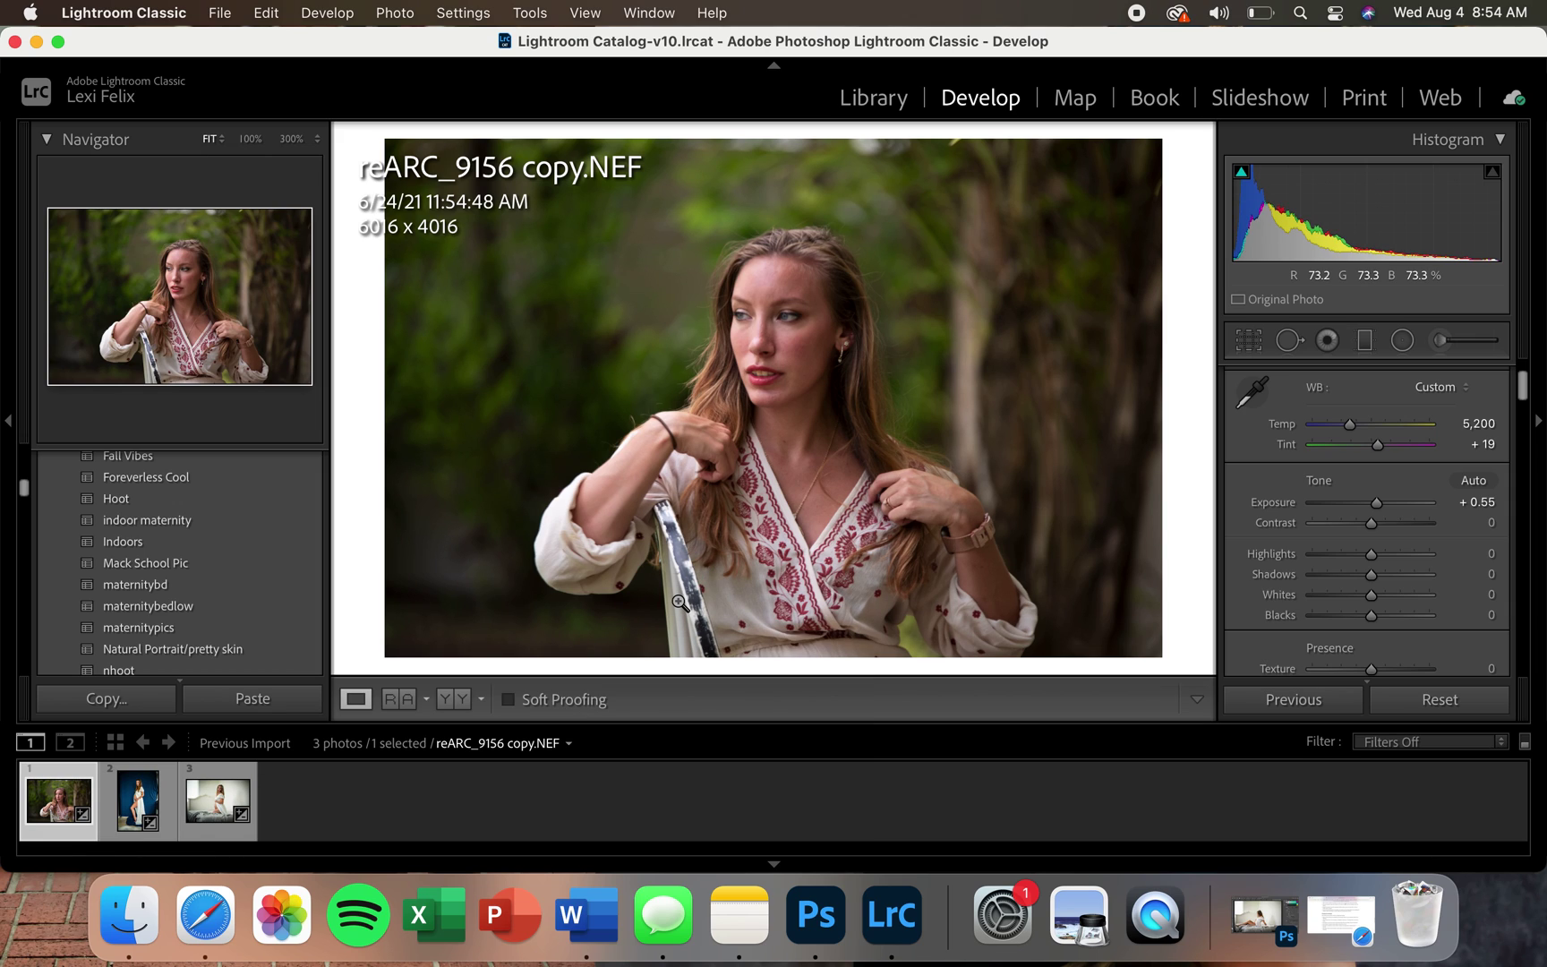
# Try shifting the outdoor portrait's Red hue as far as +34 in the HSL adjustments, and return it to 0.
pyautogui.scroll(-10, 1367, 458)
pyautogui.scroll(-6, 1367, 459)
pyautogui.scroll(-1, 1367, 459)
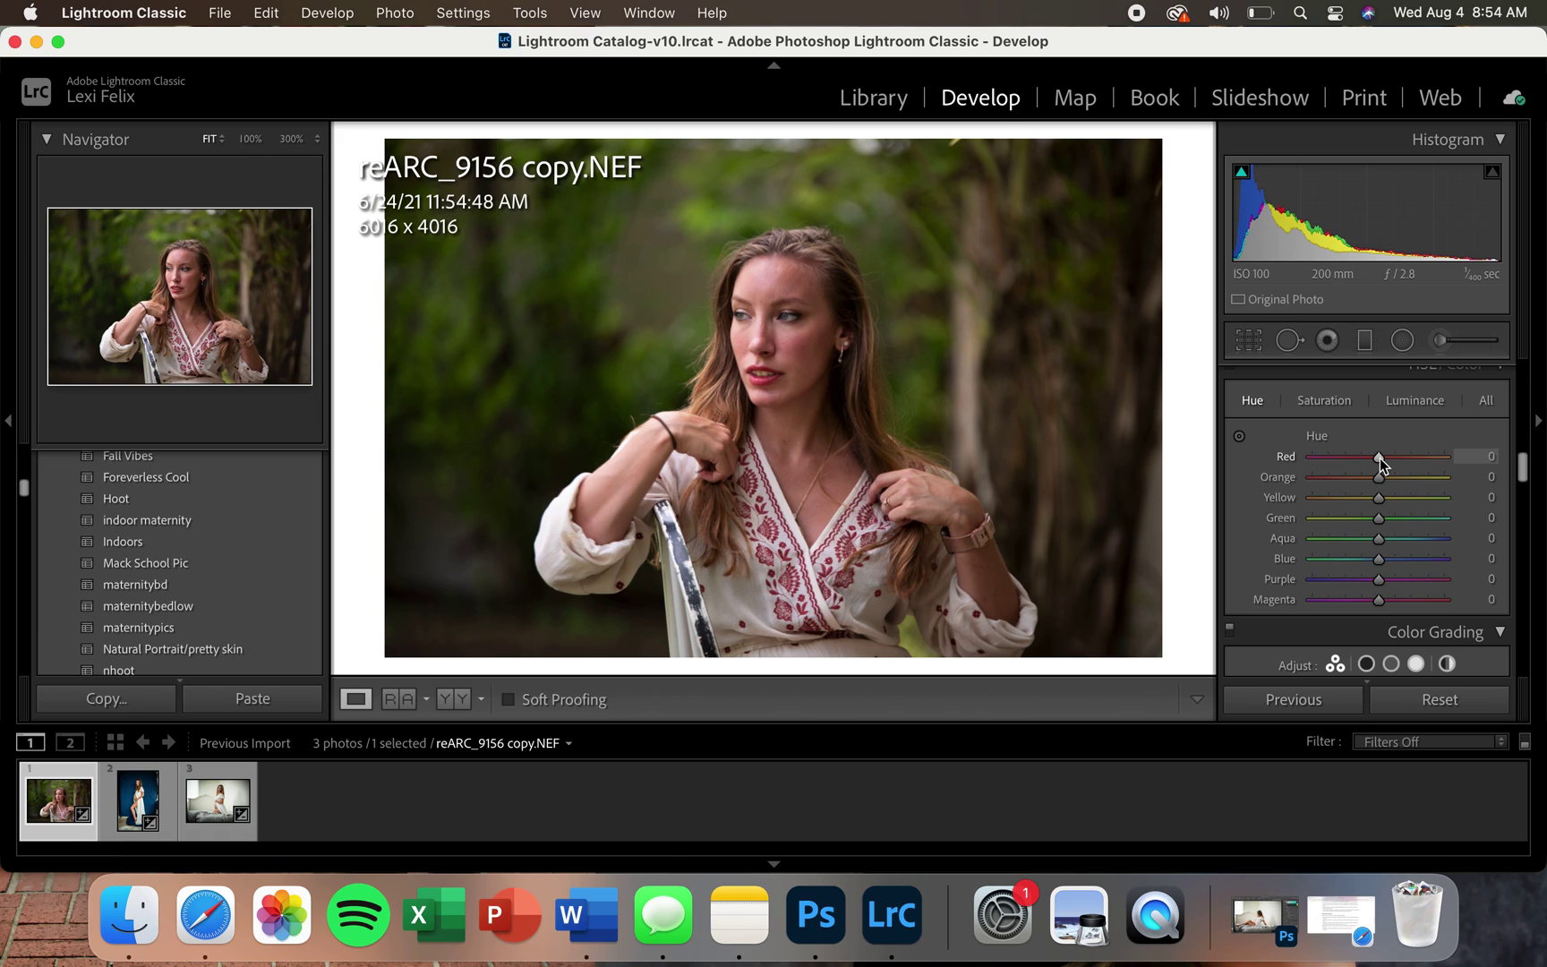
pyautogui.moveTo(1380, 459); pyautogui.dragTo(1386, 458)
pyautogui.moveTo(1389, 457)
pyautogui.mouseDown()
pyautogui.moveTo(1342, 461)
pyautogui.moveTo(1392, 462)
pyautogui.moveTo(1355, 467)
pyautogui.moveTo(1399, 468)
pyautogui.moveTo(1356, 484)
pyautogui.moveTo(1402, 487)
pyautogui.moveTo(1361, 498)
pyautogui.moveTo(1378, 488)
pyautogui.mouseUp()
pyautogui.moveTo(1384, 461); pyautogui.dragTo(1401, 457)
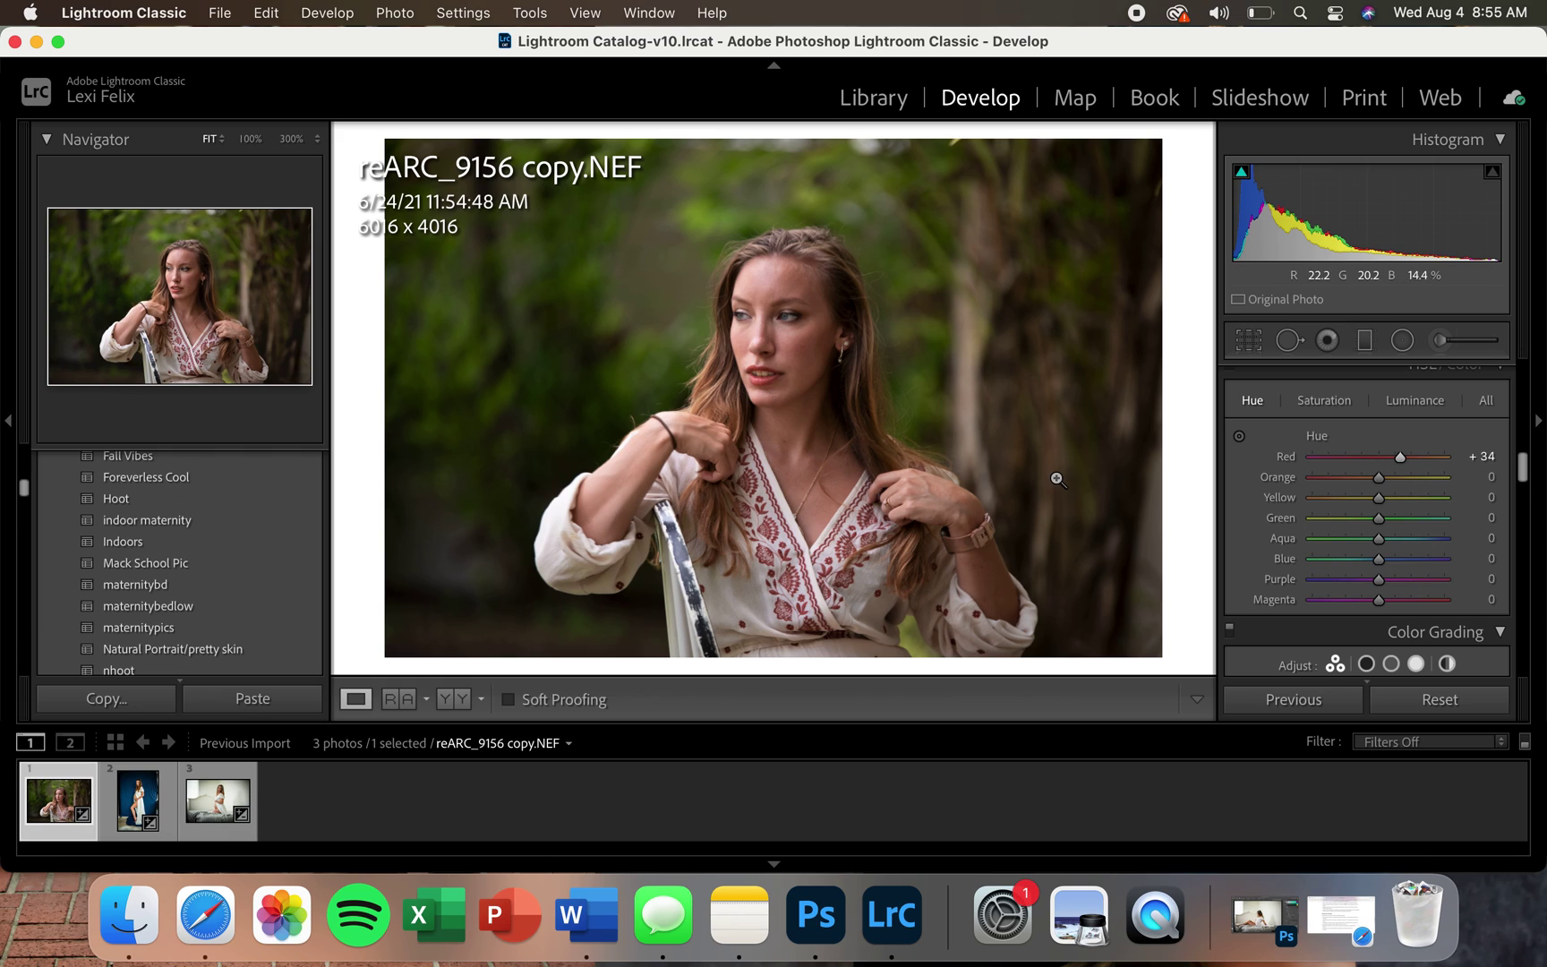
pyautogui.moveTo(1399, 460); pyautogui.dragTo(1379, 463)
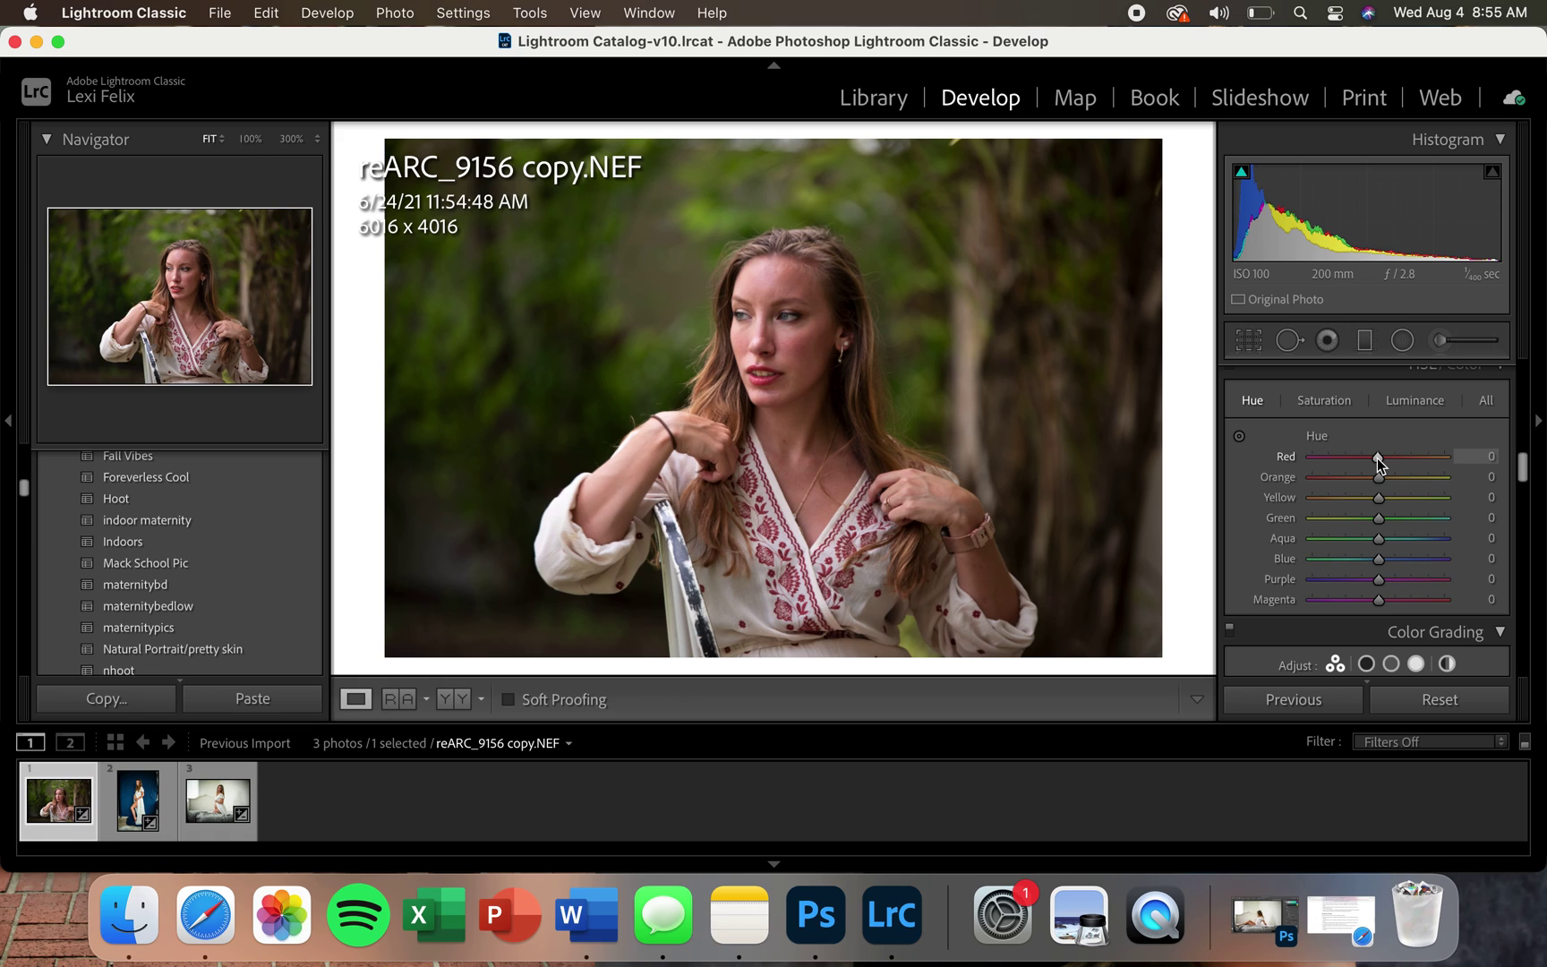
# Set the outdoor portrait's Red hue to +10.
pyautogui.moveTo(1379, 463); pyautogui.dragTo(1383, 463)
pyautogui.press('Up')
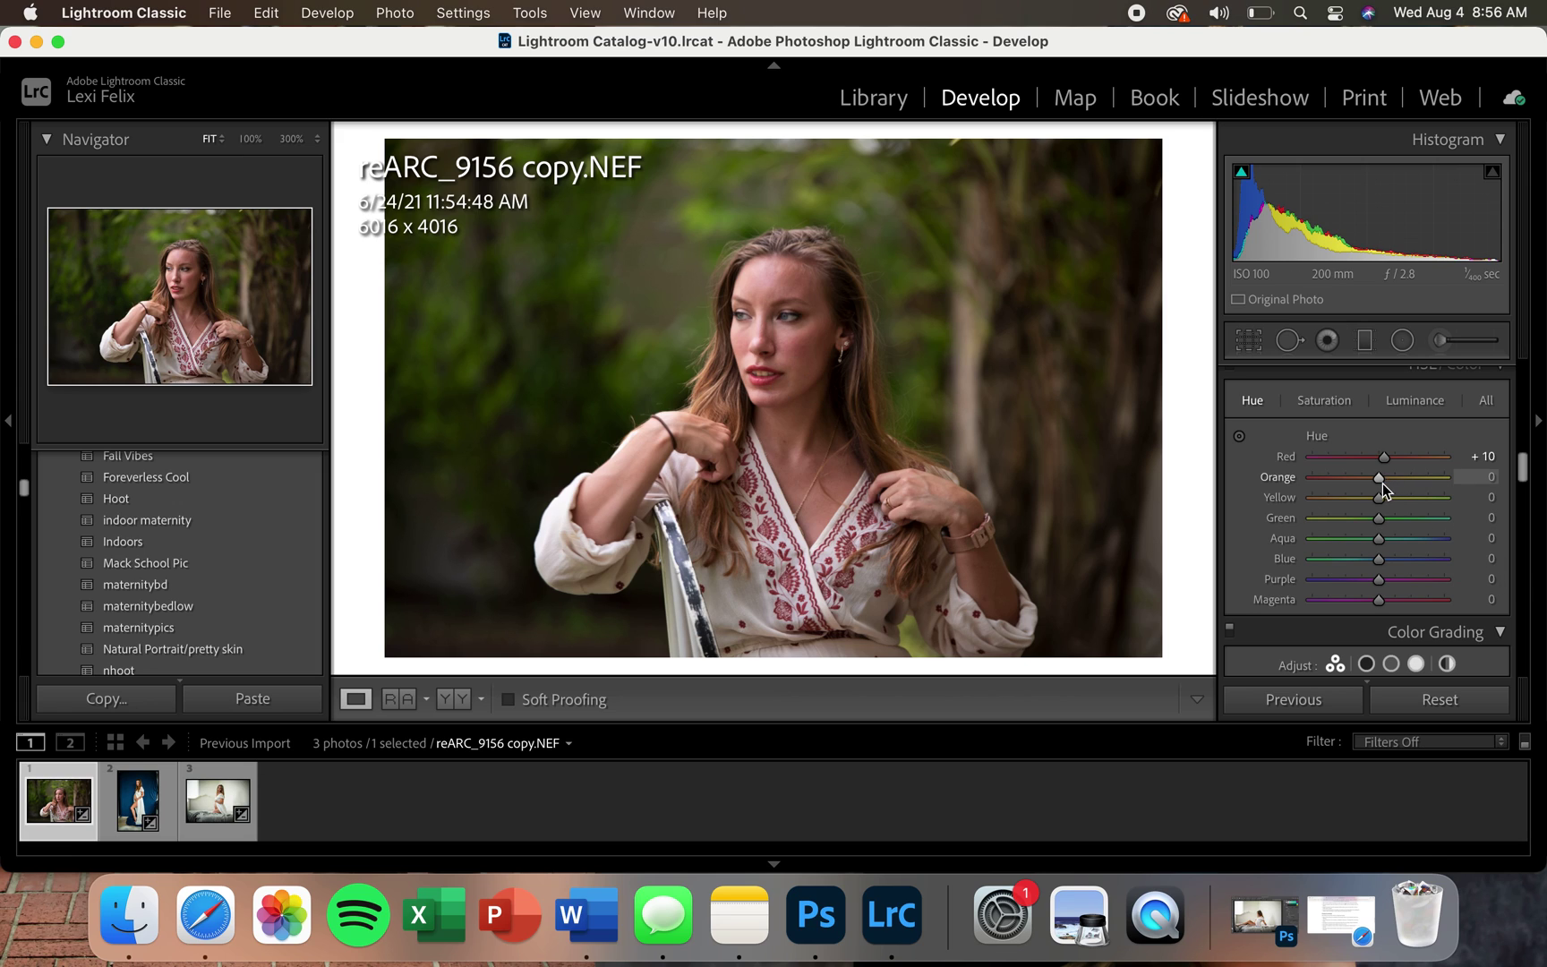
# Set the outdoor portrait's HSL hues to Orange +7, Yellow +18 and Green +14.
pyautogui.moveTo(1377, 478)
pyautogui.mouseDown()
pyautogui.moveTo(1355, 478)
pyautogui.moveTo(1393, 474)
pyautogui.moveTo(1355, 475)
pyautogui.moveTo(1383, 480)
pyautogui.mouseUp()
pyautogui.moveTo(1379, 497)
pyautogui.mouseDown()
pyautogui.moveTo(1359, 500)
pyautogui.moveTo(1404, 507)
pyautogui.moveTo(1317, 507)
pyautogui.moveTo(1435, 508)
pyautogui.moveTo(1368, 518)
pyautogui.moveTo(1410, 526)
pyautogui.moveTo(1390, 527)
pyautogui.mouseUp()
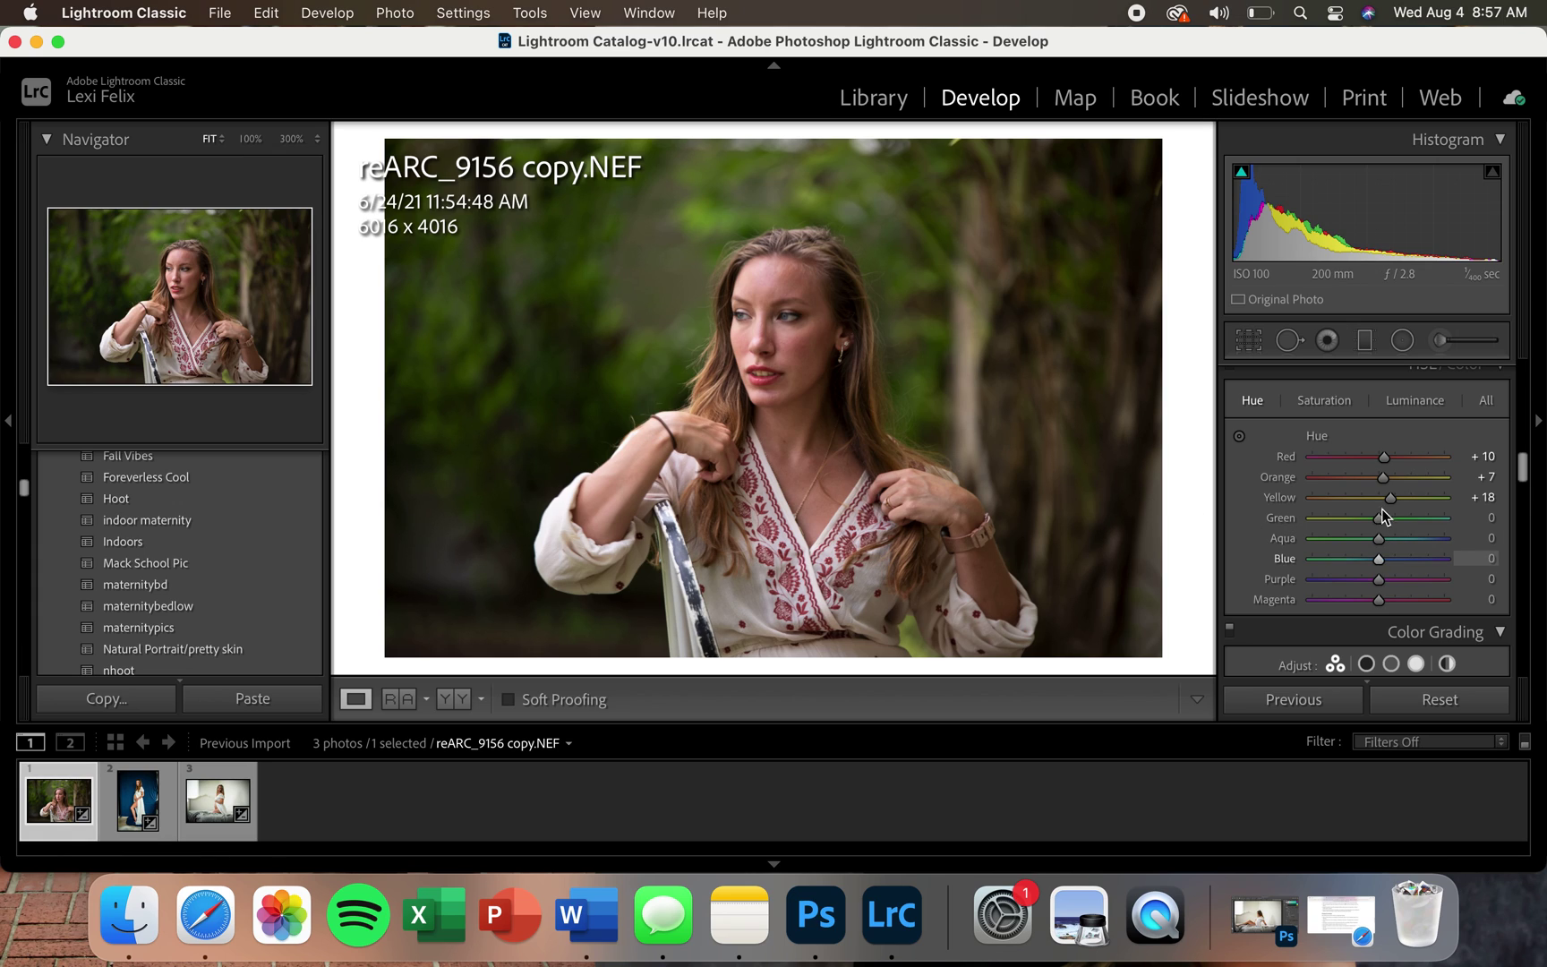
pyautogui.moveTo(1381, 517)
pyautogui.mouseDown()
pyautogui.moveTo(1353, 520)
pyautogui.moveTo(1408, 517)
pyautogui.moveTo(1373, 517)
pyautogui.moveTo(1390, 521)
pyautogui.mouseUp()
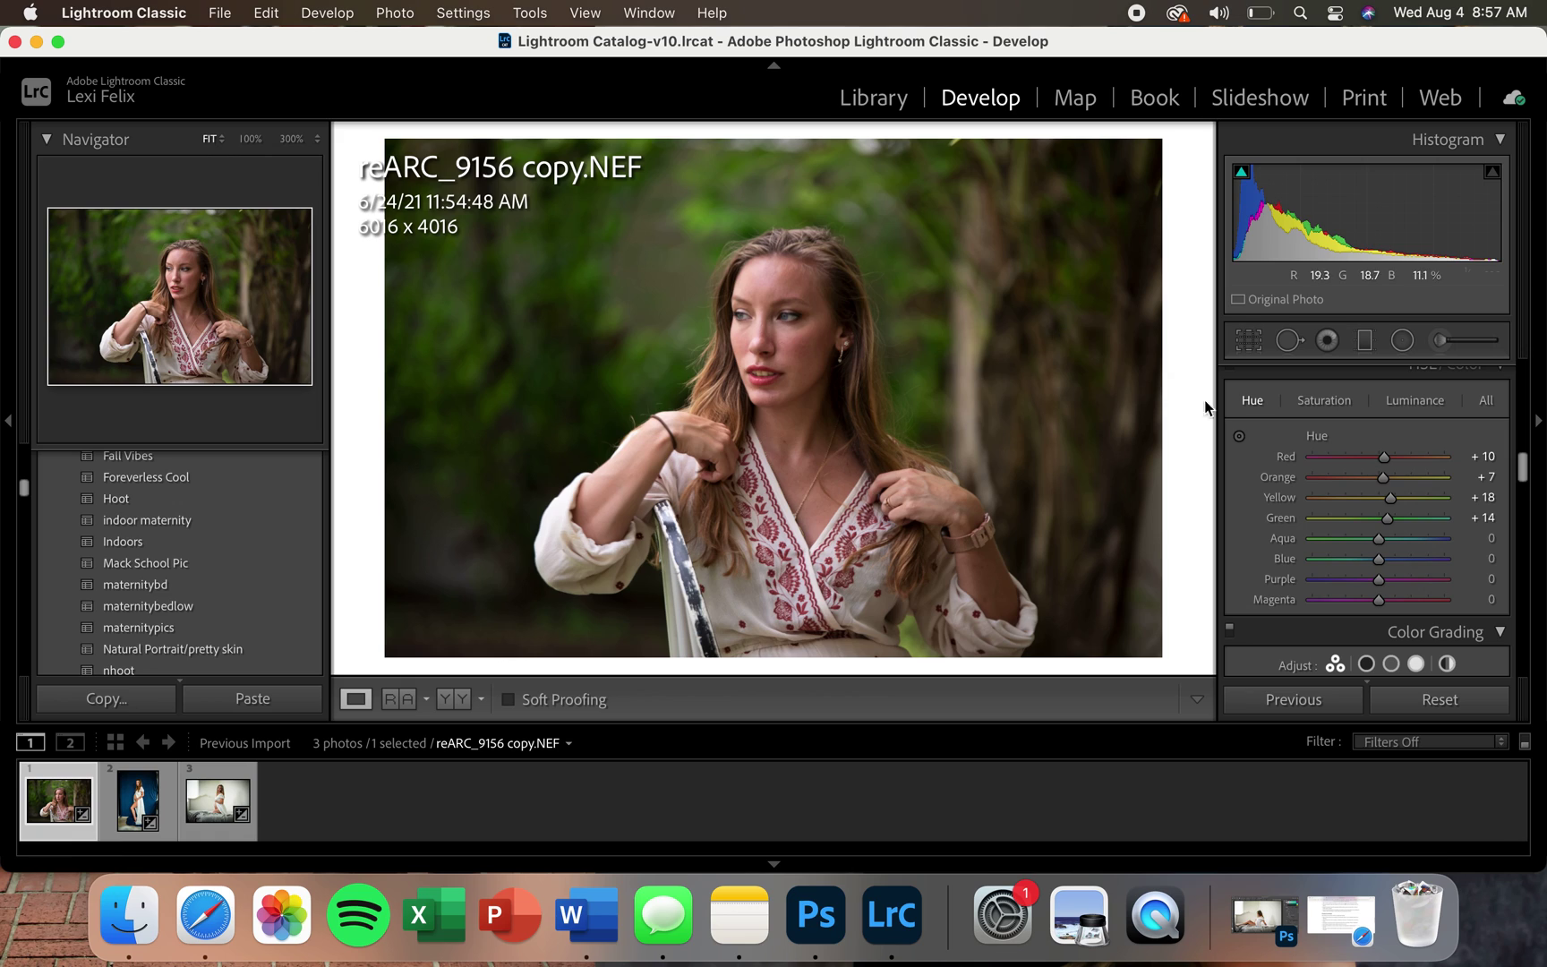
# Try the outdoor portrait's Red saturation at +100 in the HSL adjustments, and set it to -4.
pyautogui.click(1331, 402)
pyautogui.moveTo(1378, 459); pyautogui.dragTo(1487, 439)
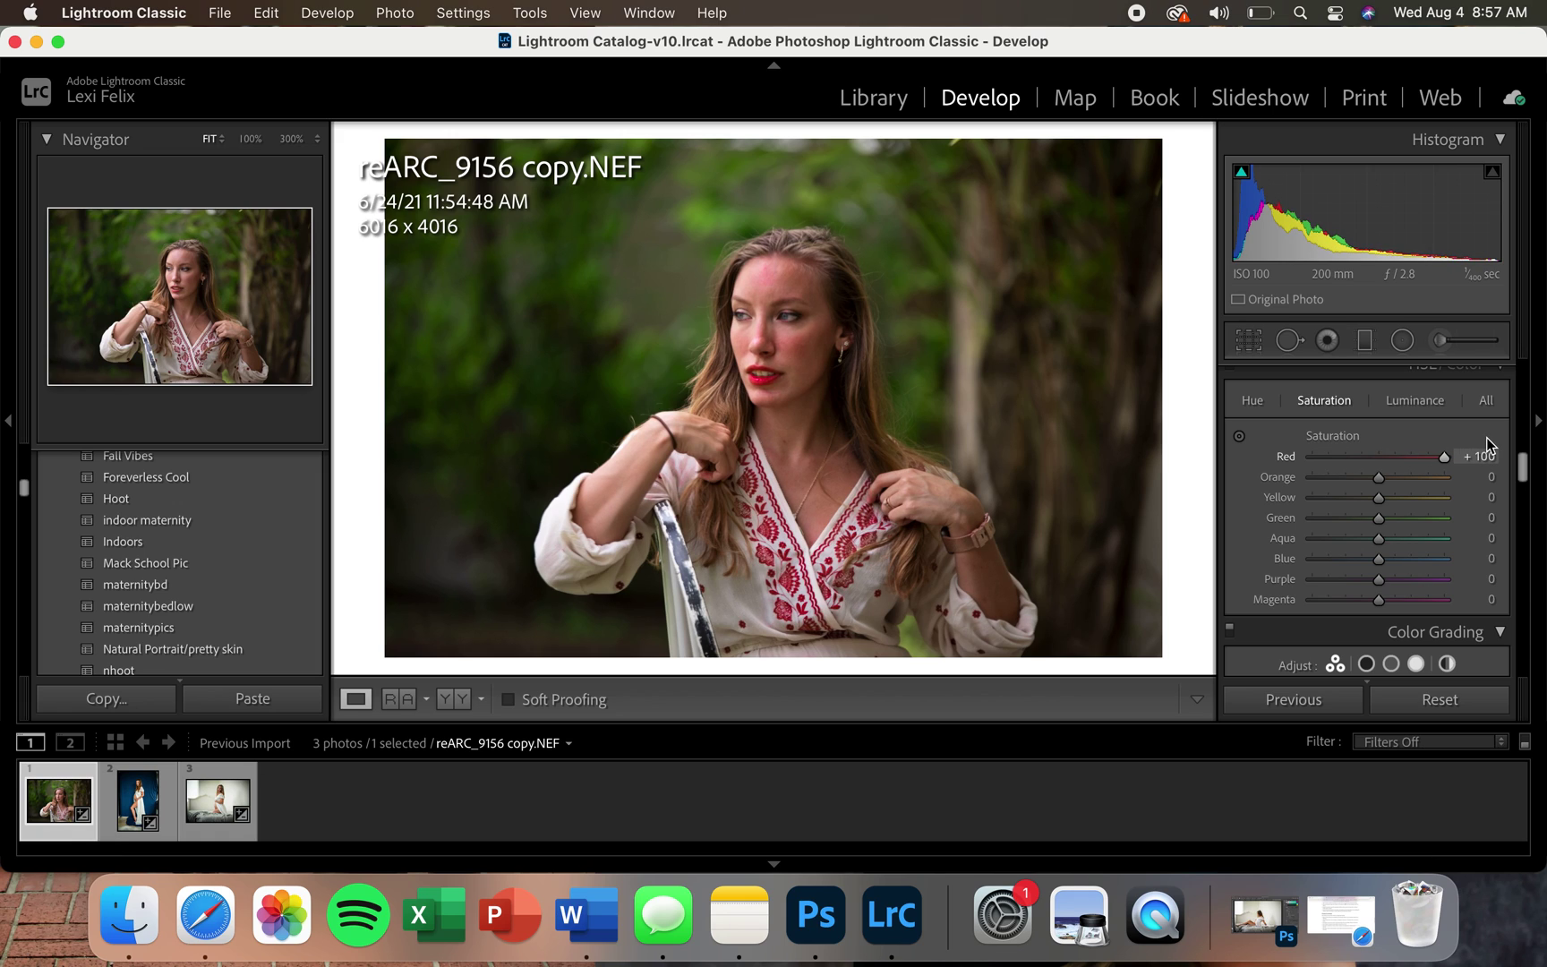
pyautogui.click(1383, 458)
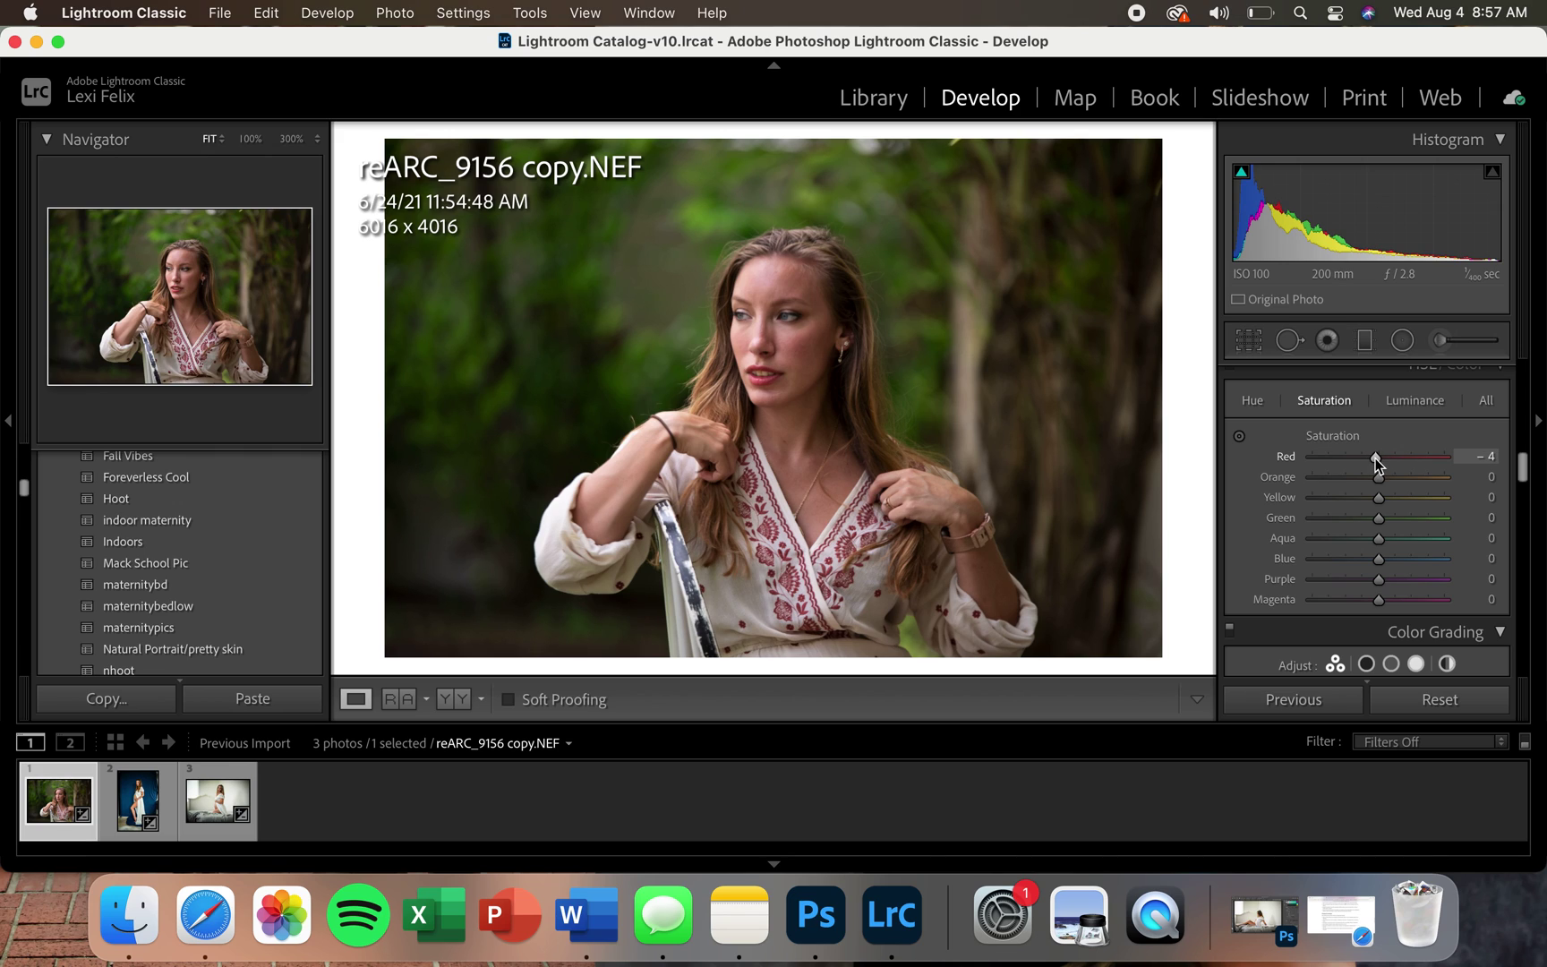
# Set the HSL saturation to Orange +3, Yellow -7 and Green -17.
pyautogui.moveTo(1382, 479)
pyautogui.mouseDown()
pyautogui.moveTo(1349, 478)
pyautogui.moveTo(1414, 474)
pyautogui.moveTo(1379, 480)
pyautogui.mouseUp()
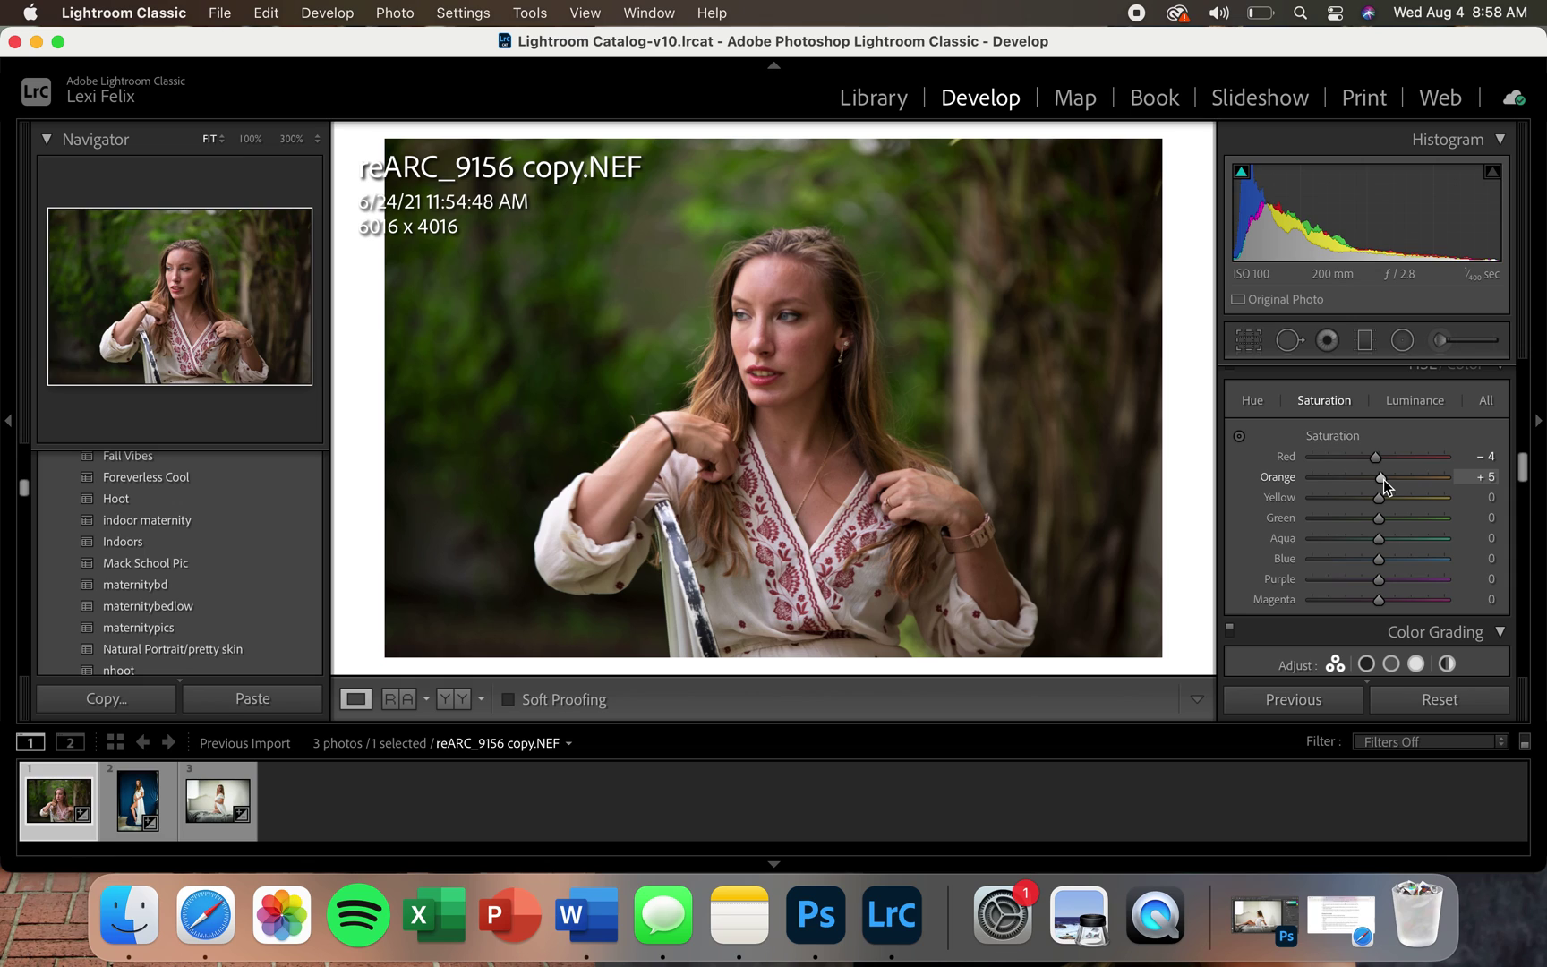
pyautogui.moveTo(1382, 479); pyautogui.dragTo(1382, 477)
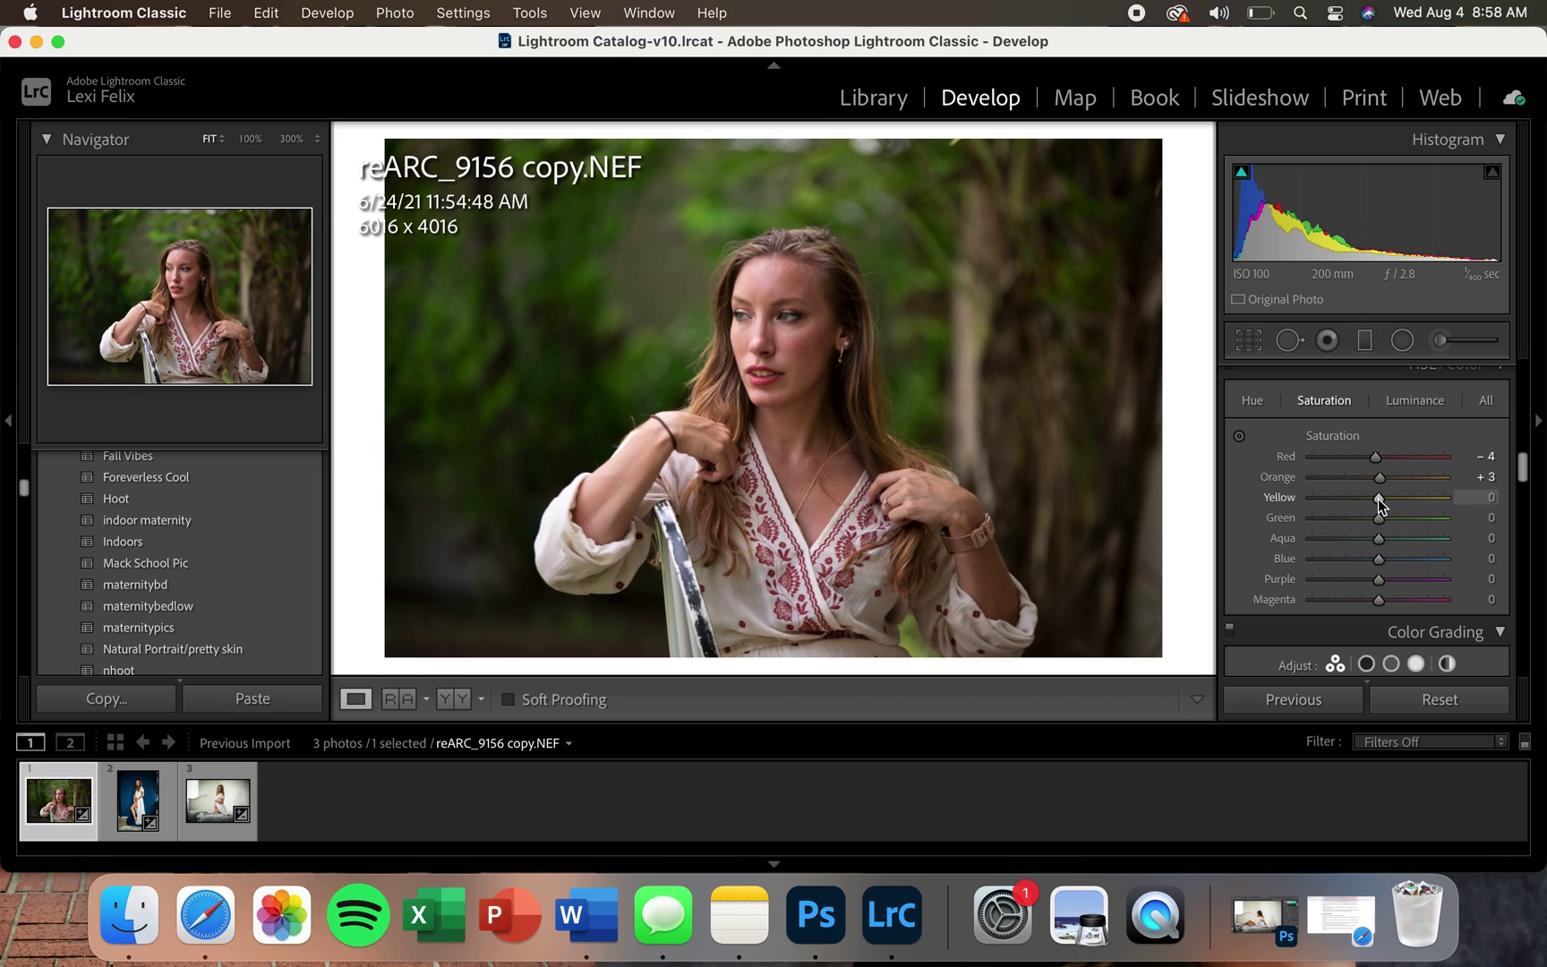
pyautogui.moveTo(1378, 500)
pyautogui.mouseDown()
pyautogui.moveTo(1317, 499)
pyautogui.moveTo(1435, 484)
pyautogui.moveTo(1365, 486)
pyautogui.moveTo(1395, 484)
pyautogui.moveTo(1372, 501)
pyautogui.mouseUp()
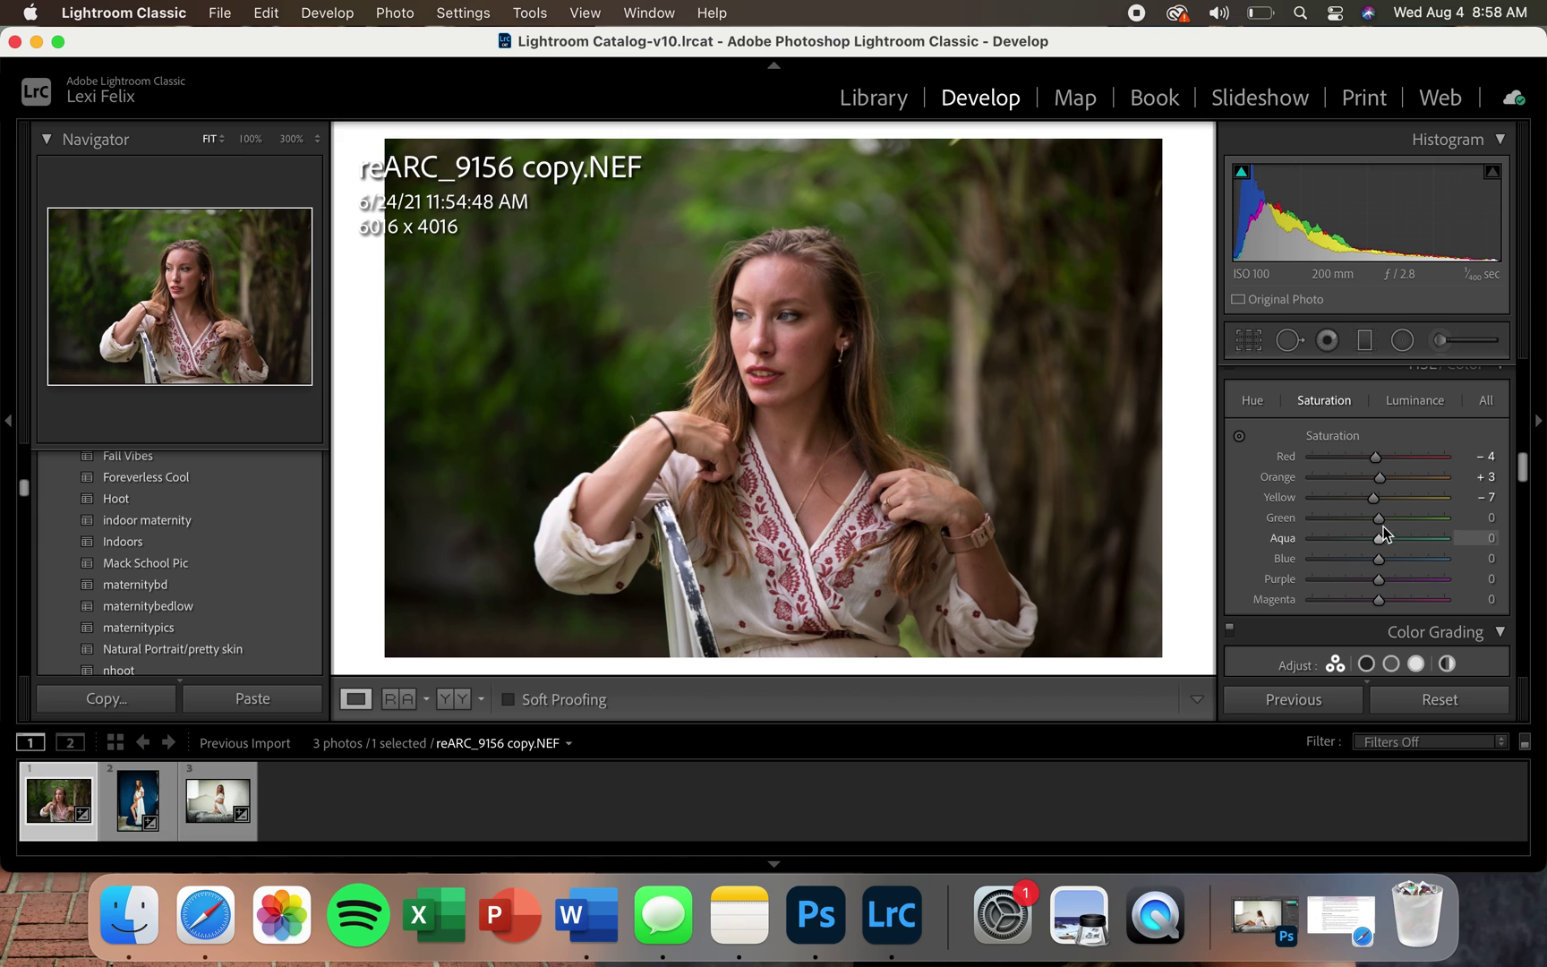
pyautogui.moveTo(1380, 518)
pyautogui.mouseDown()
pyautogui.moveTo(1346, 522)
pyautogui.moveTo(1384, 515)
pyautogui.moveTo(1368, 514)
pyautogui.mouseUp()
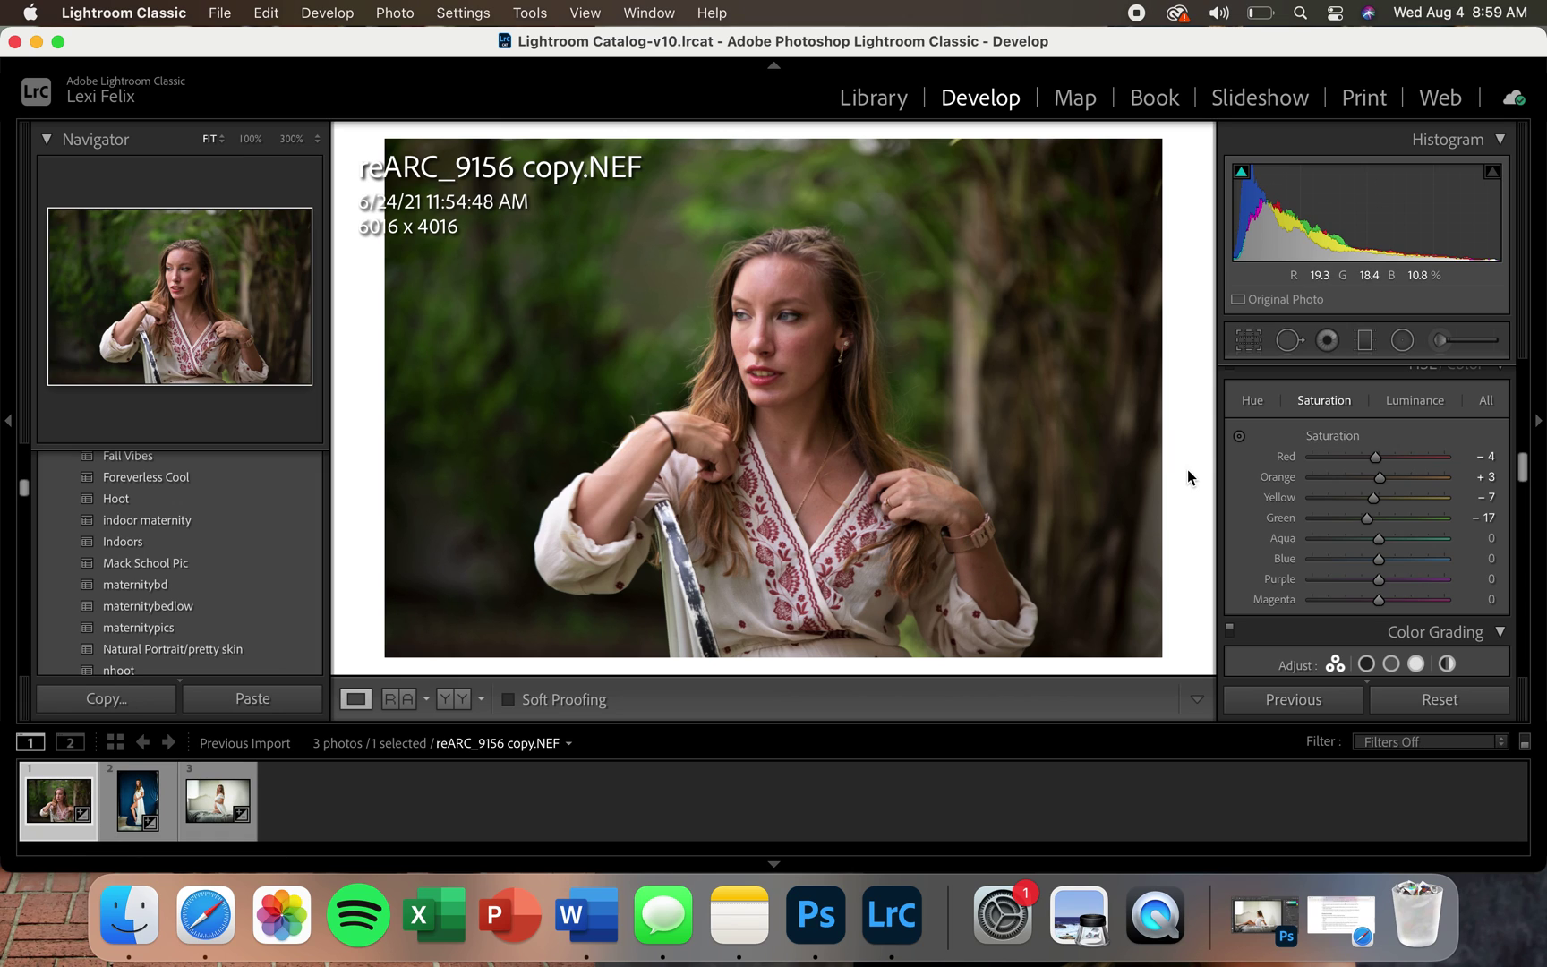
# Raise the outdoor portrait's contrast to +8.
pyautogui.scroll(15, 1338, 521)
pyautogui.scroll(-2, 1338, 522)
pyautogui.moveTo(1371, 436); pyautogui.dragTo(1374, 437)
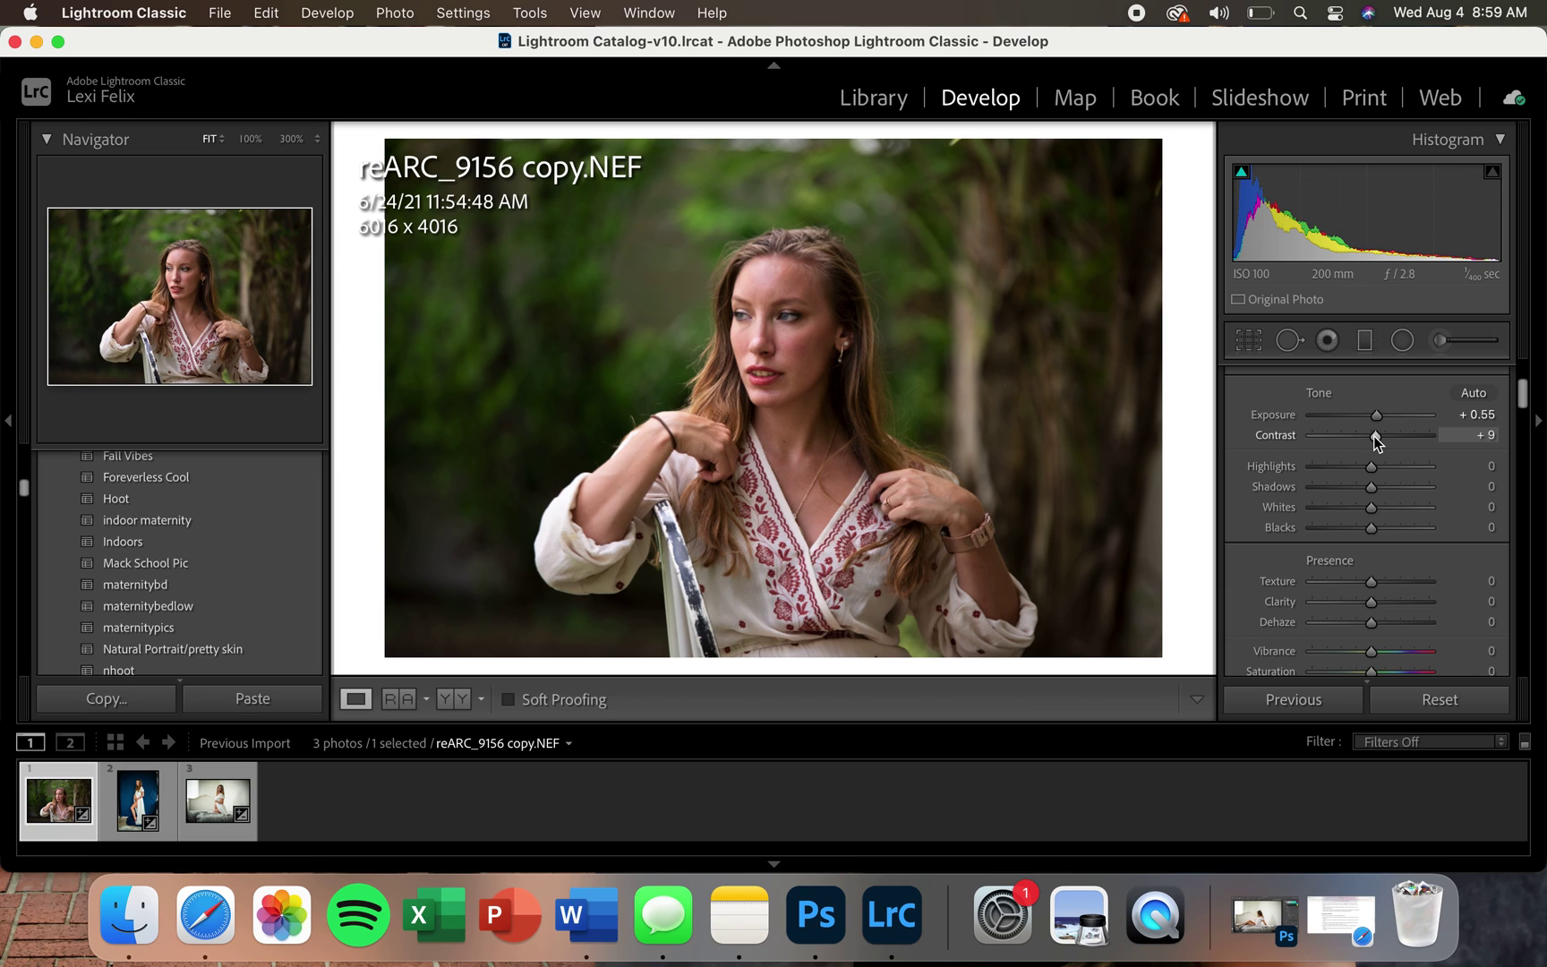
pyautogui.moveTo(1375, 435); pyautogui.dragTo(1373, 435)
# Fine-tune the camera calibration by shifting the Red, Green and Blue Primary hues and the Shadows tint slightly.
pyautogui.scroll(-5, 1366, 573)
pyautogui.scroll(-8, 1367, 575)
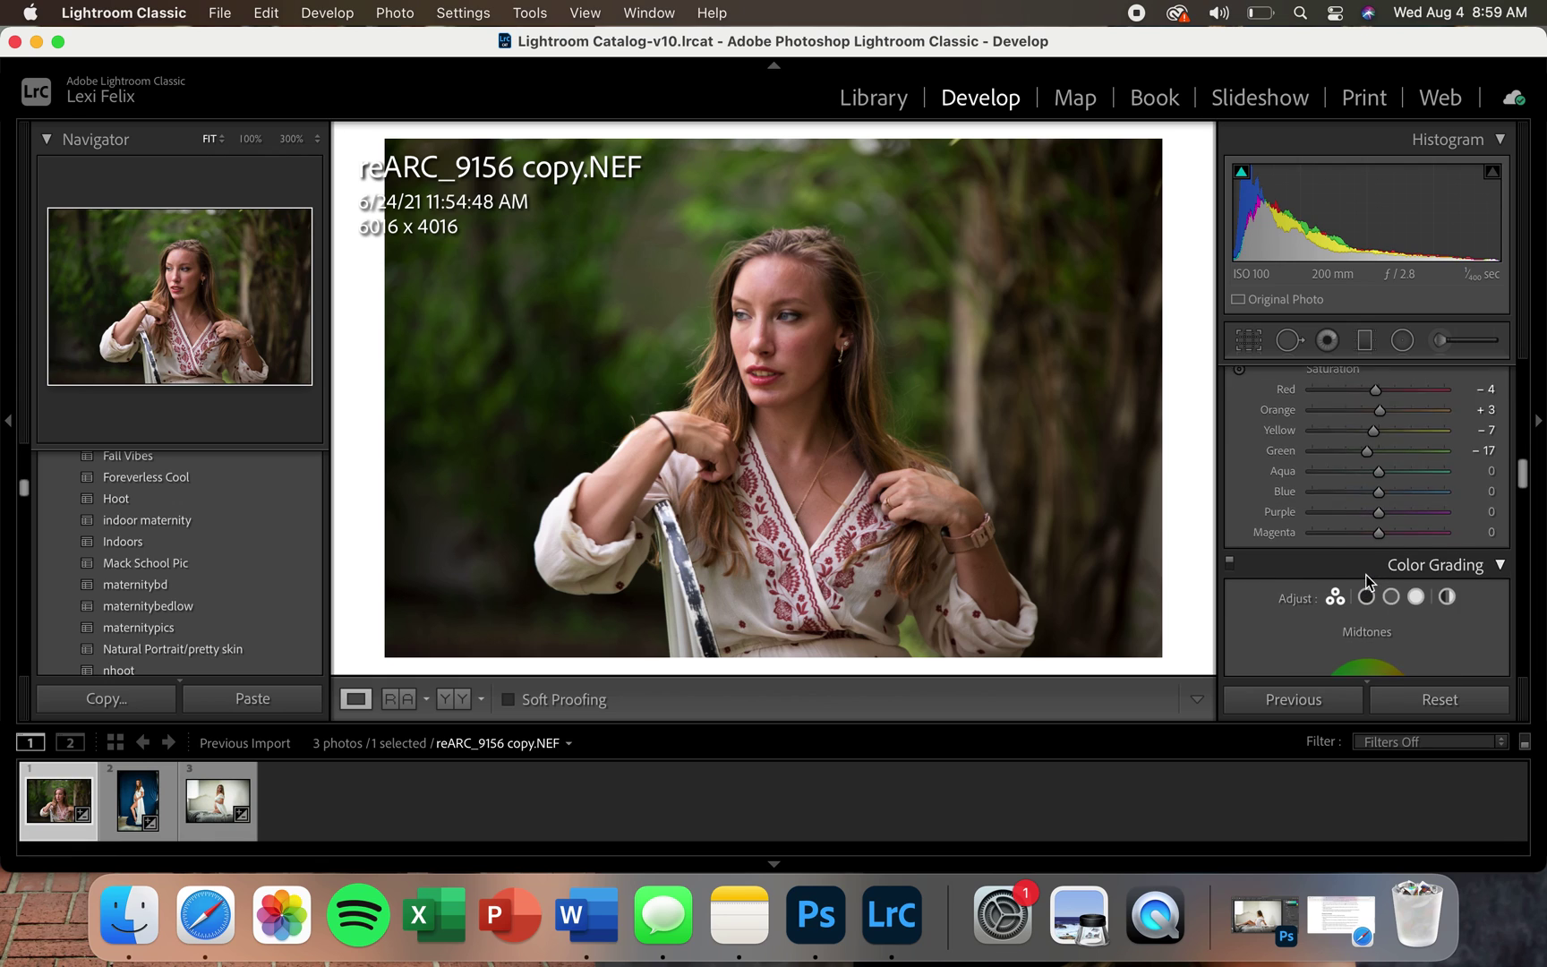
pyautogui.scroll(2, 1365, 574)
pyautogui.scroll(1, 1366, 574)
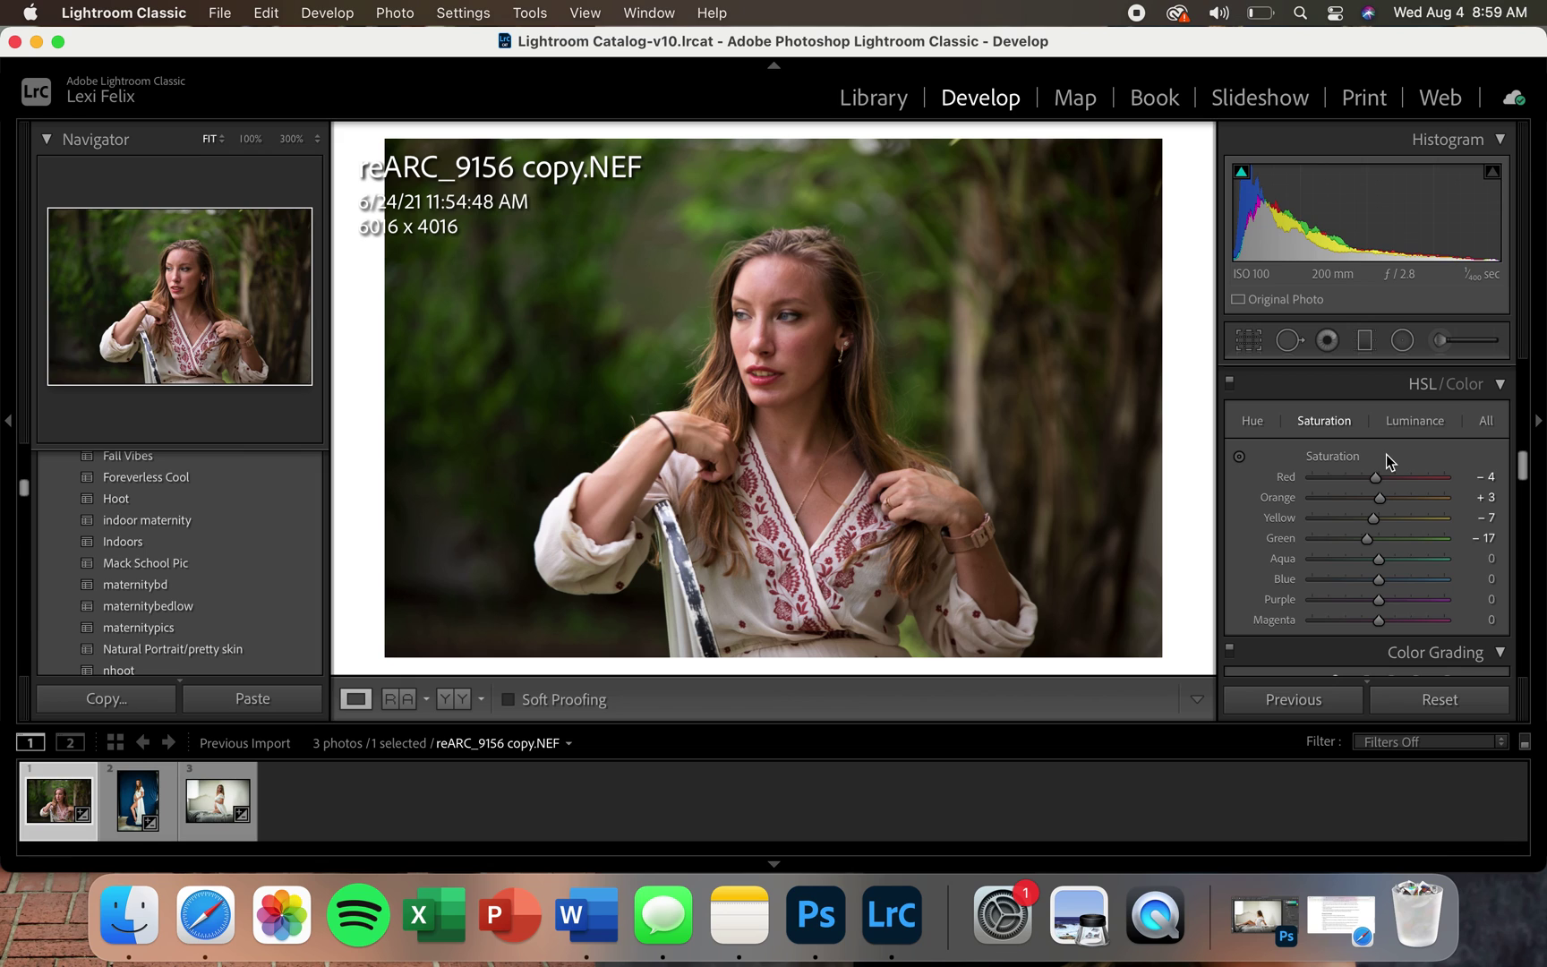
pyautogui.scroll(-15, 1386, 454)
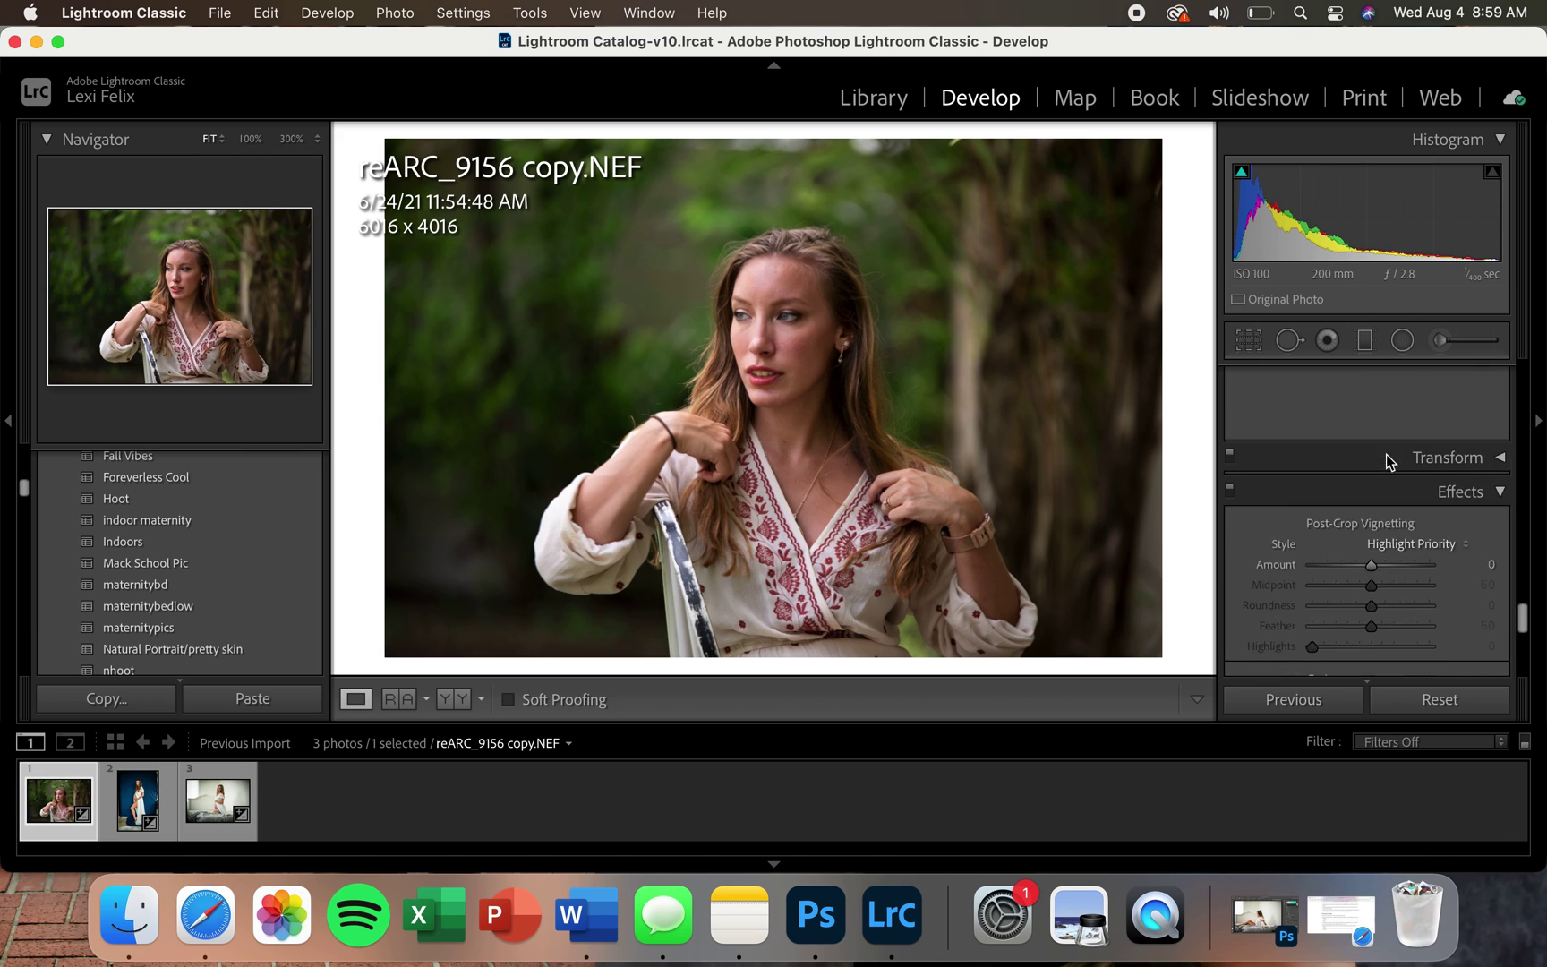
pyautogui.scroll(-5, 1386, 455)
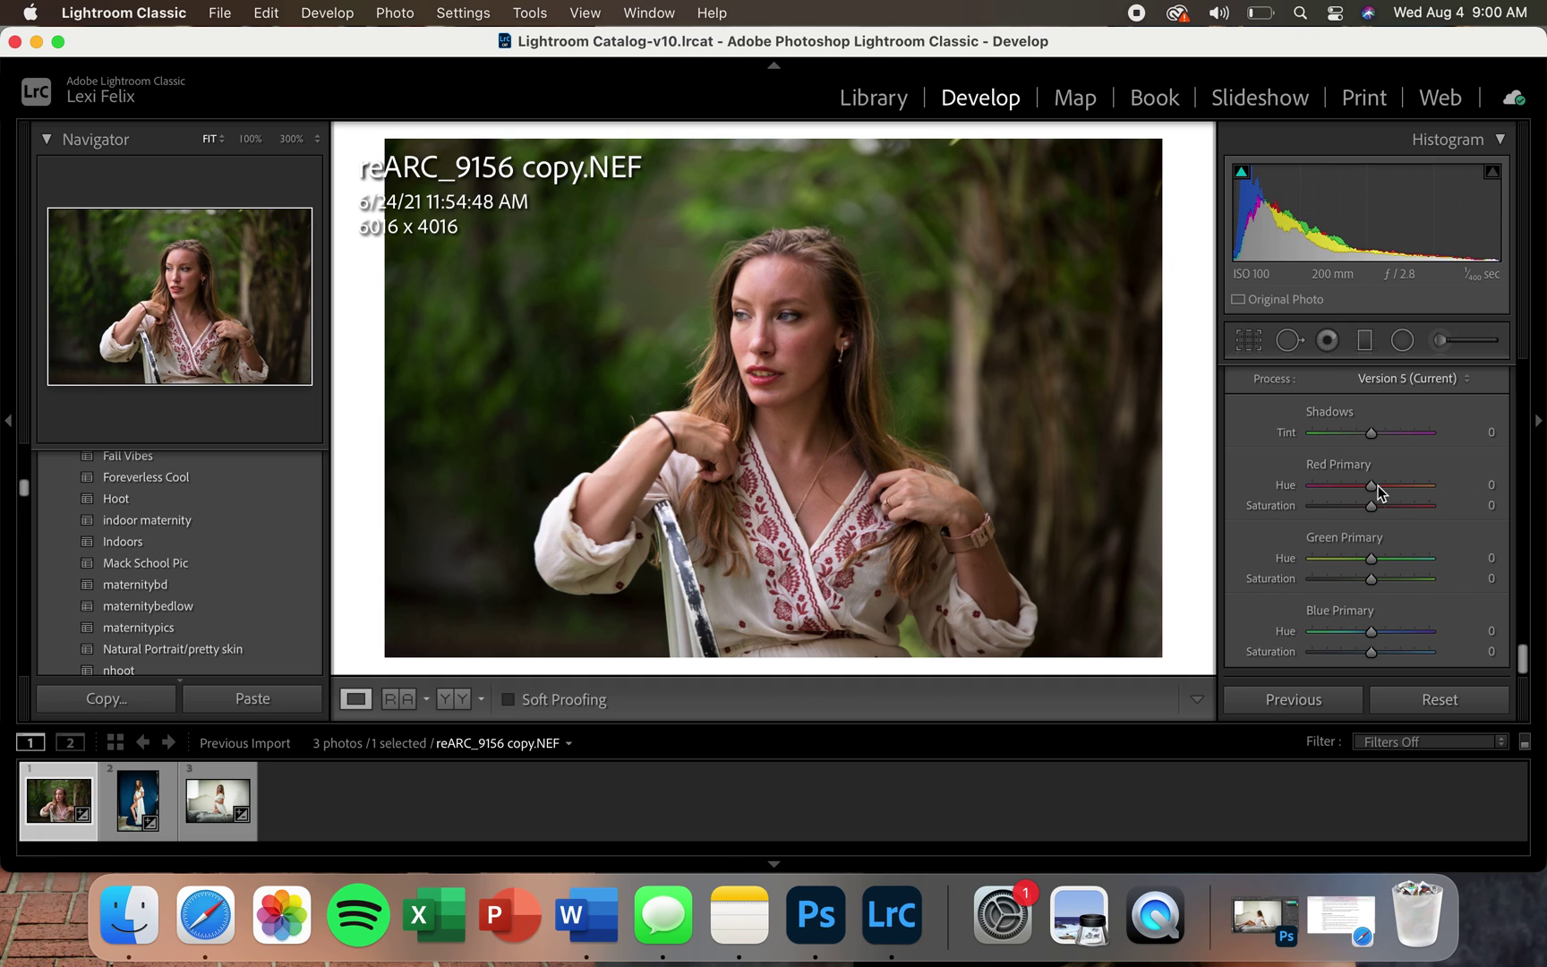
pyautogui.moveTo(1374, 484)
pyautogui.mouseDown()
pyautogui.moveTo(1393, 485)
pyautogui.moveTo(1348, 487)
pyautogui.moveTo(1376, 485)
pyautogui.mouseUp()
pyautogui.moveTo(1373, 557)
pyautogui.mouseDown()
pyautogui.moveTo(1347, 558)
pyautogui.moveTo(1385, 558)
pyautogui.mouseUp()
pyautogui.moveTo(1370, 632)
pyautogui.mouseDown()
pyautogui.moveTo(1352, 637)
pyautogui.moveTo(1391, 634)
pyautogui.moveTo(1369, 638)
pyautogui.mouseUp()
pyautogui.moveTo(1373, 434)
pyautogui.mouseDown()
pyautogui.moveTo(1329, 434)
pyautogui.moveTo(1373, 435)
pyautogui.mouseUp()
# Set the HSL luminance to Red +4, Orange +4, Yellow +7 and Green -38.
pyautogui.scroll(10, 1365, 527)
pyautogui.scroll(10, 1365, 528)
pyautogui.scroll(8, 1365, 528)
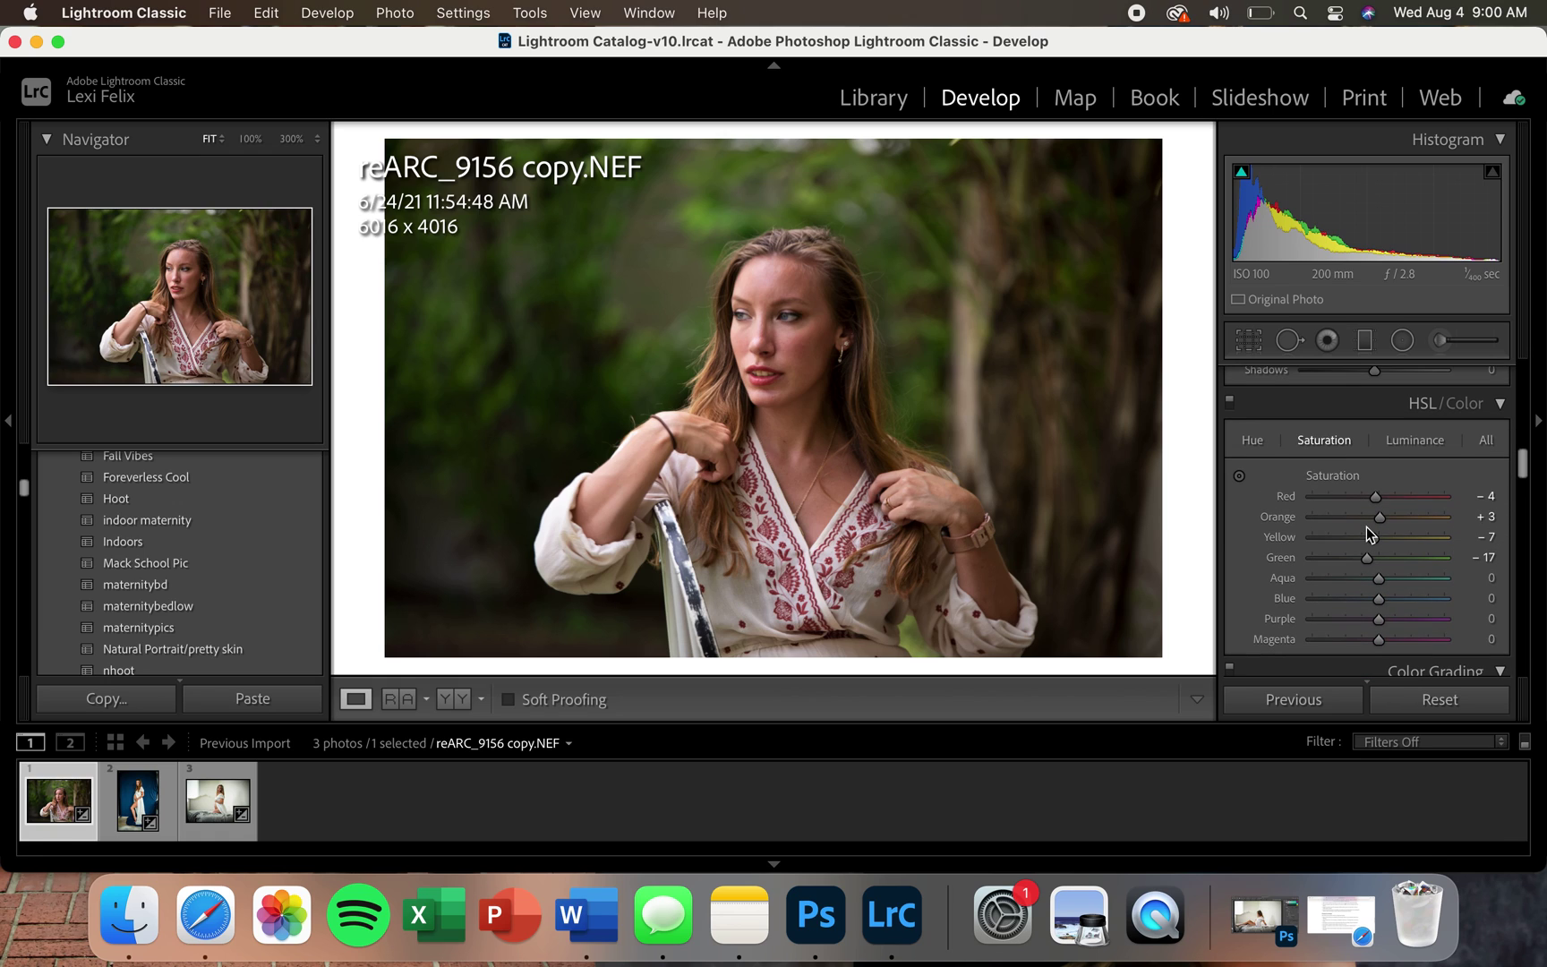
pyautogui.click(1415, 444)
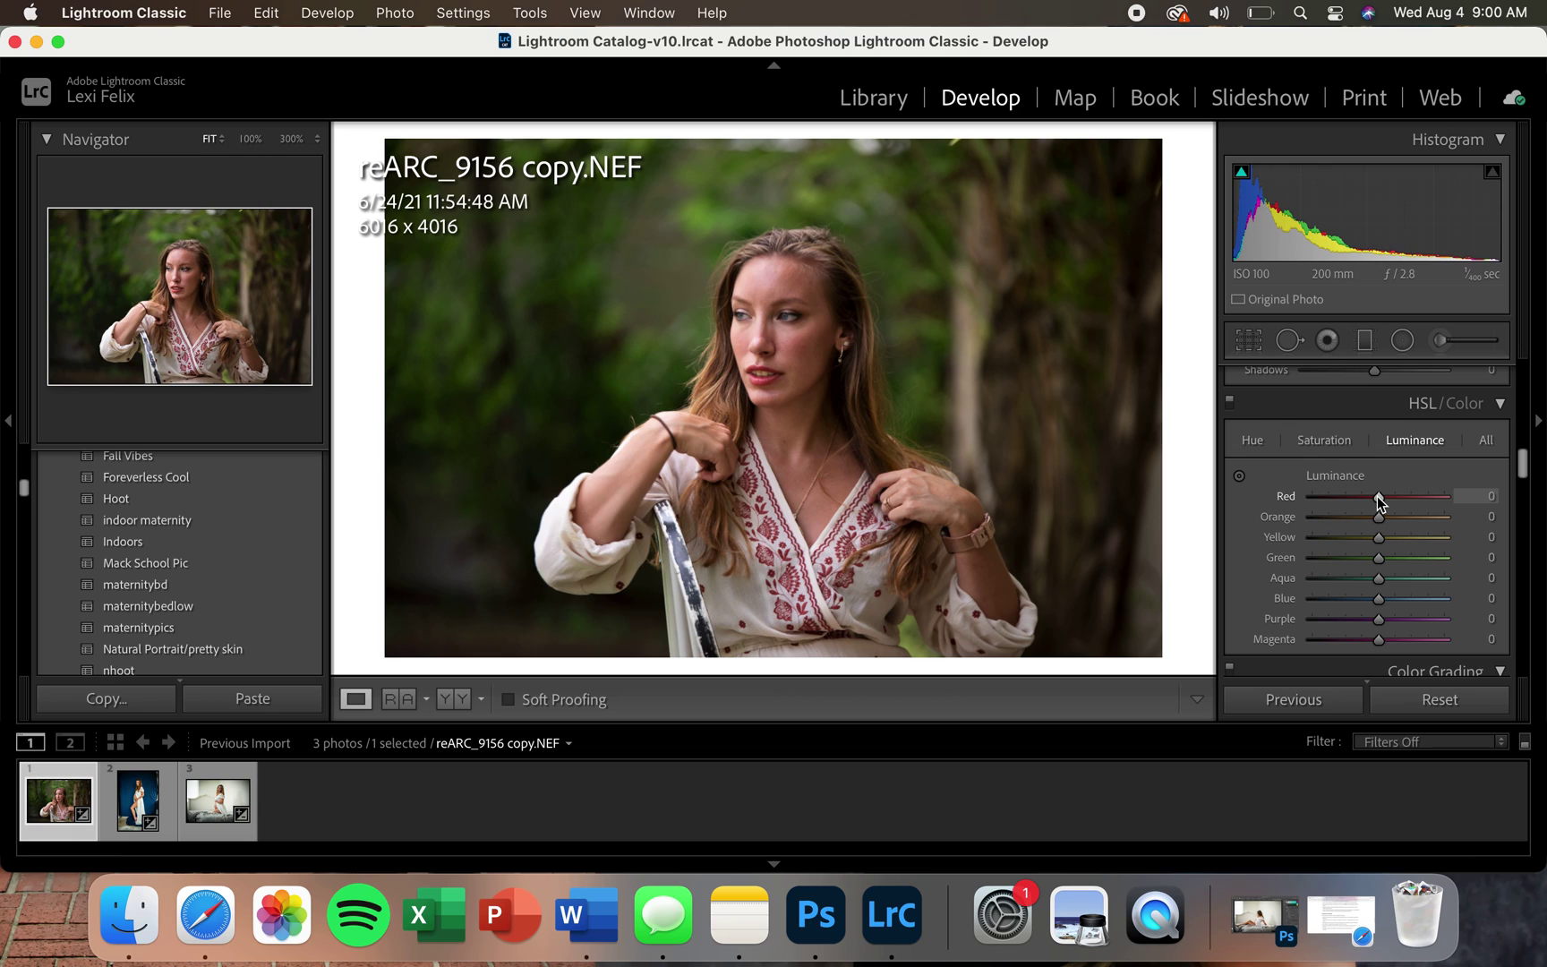
pyautogui.moveTo(1377, 495)
pyautogui.mouseDown()
pyautogui.moveTo(1419, 494)
pyautogui.moveTo(1378, 498)
pyautogui.mouseUp()
pyautogui.moveTo(1380, 512)
pyautogui.mouseDown()
pyautogui.moveTo(1397, 510)
pyautogui.moveTo(1369, 513)
pyautogui.moveTo(1384, 519)
pyautogui.mouseUp()
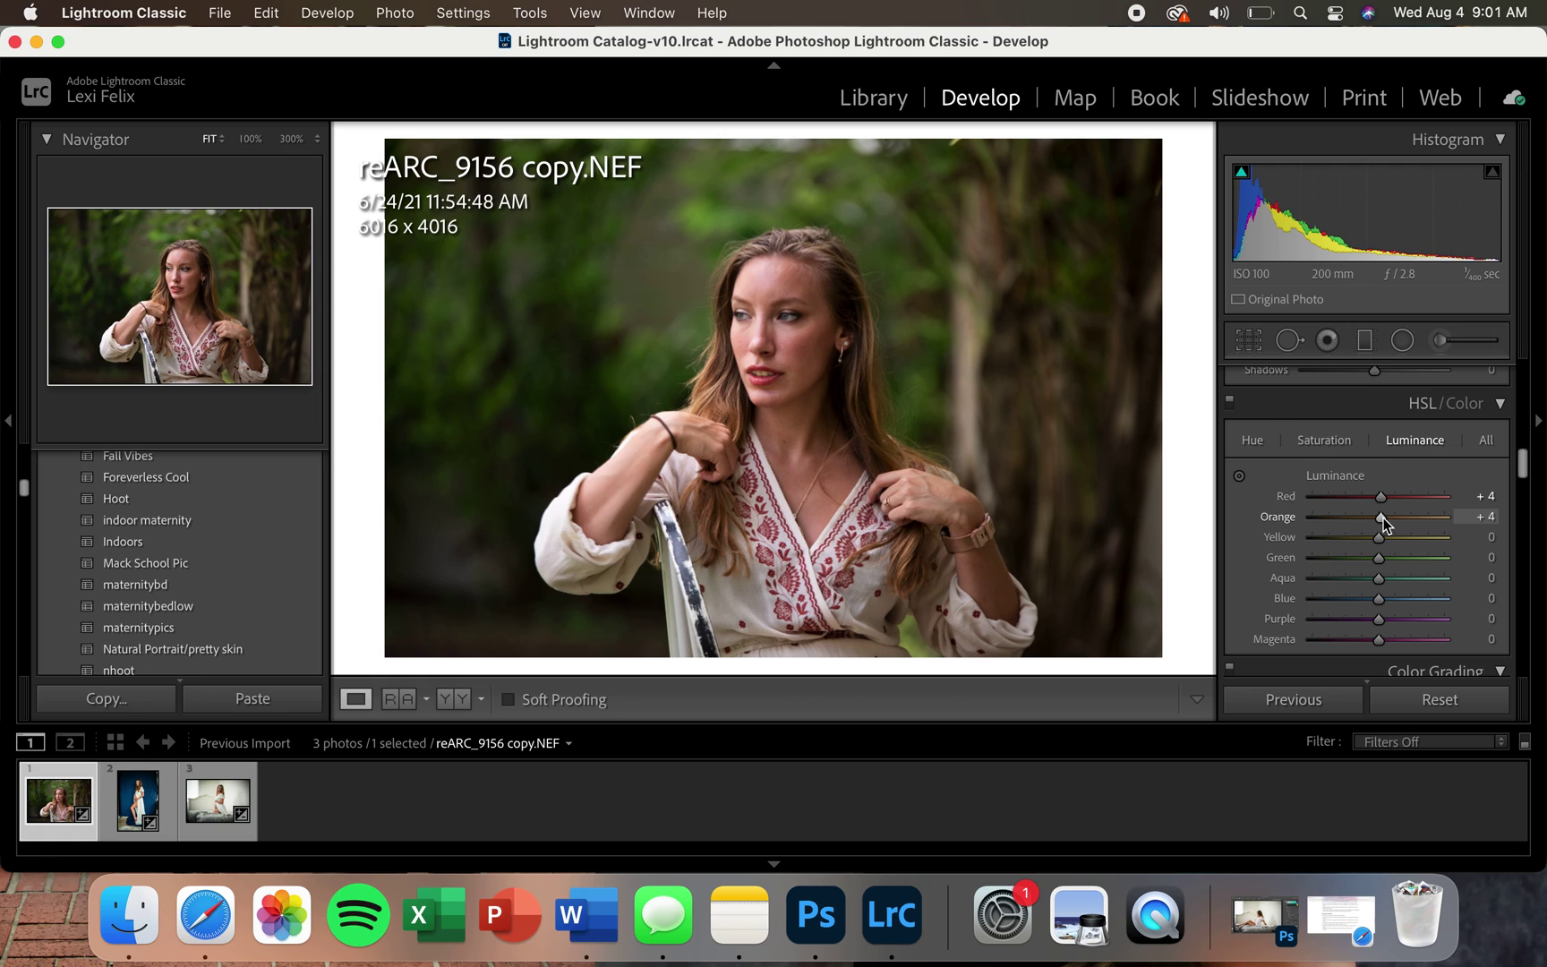
pyautogui.moveTo(1380, 539); pyautogui.dragTo(1354, 561)
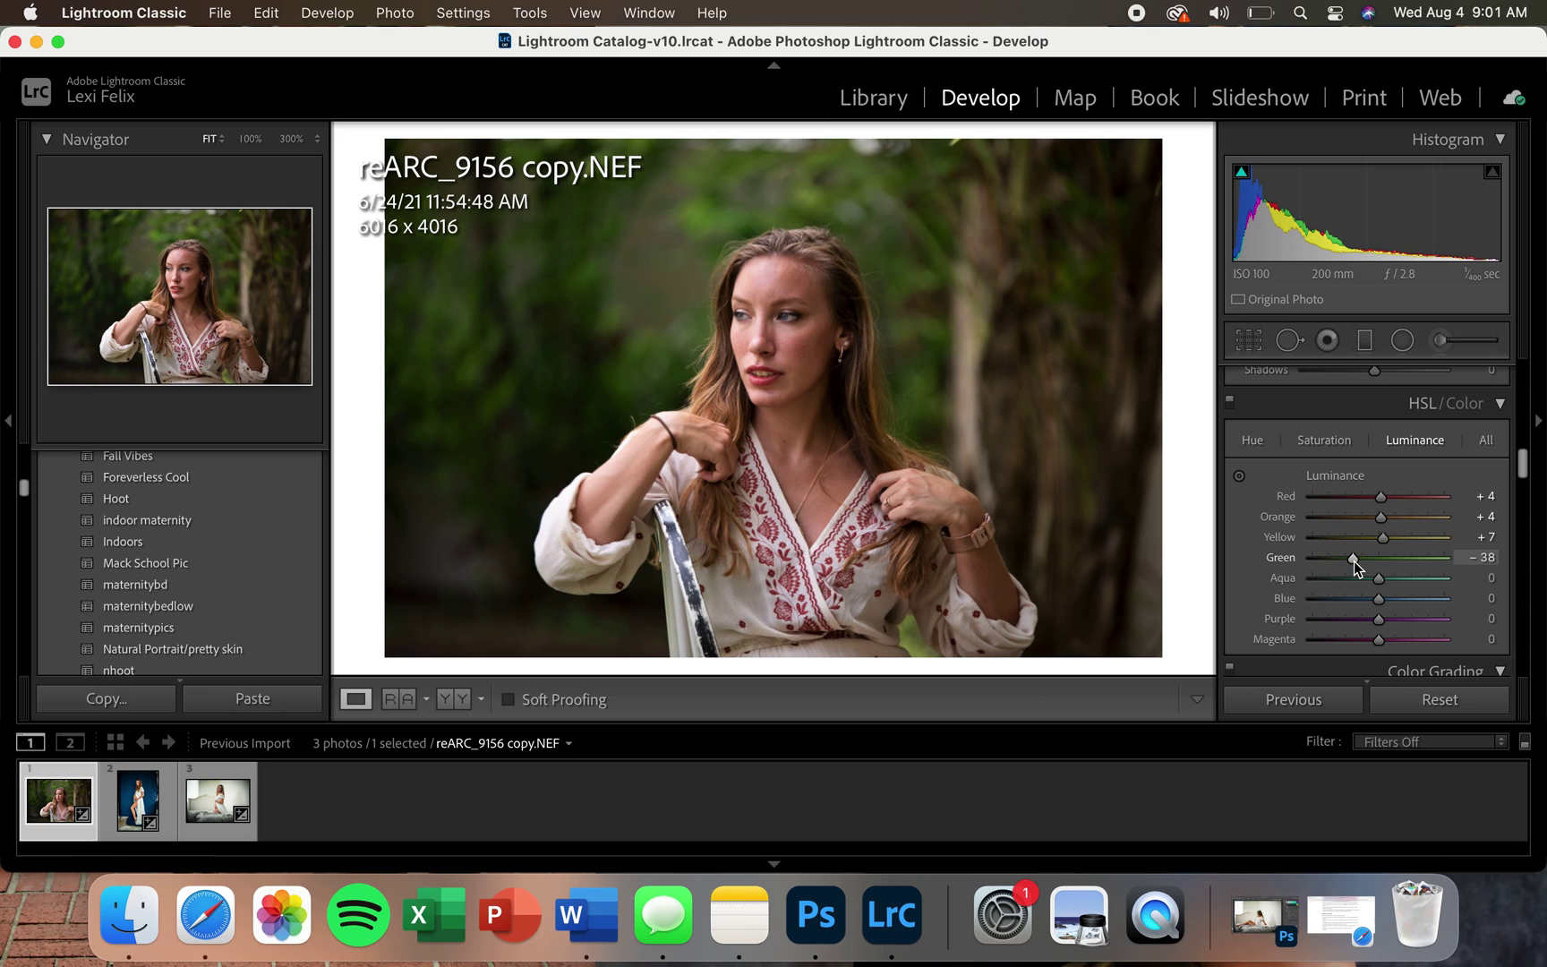
# Set the outdoor portrait's Clarity to +12 and raise its Texture slightly.
pyautogui.scroll(2, 1379, 452)
pyautogui.scroll(5, 1379, 452)
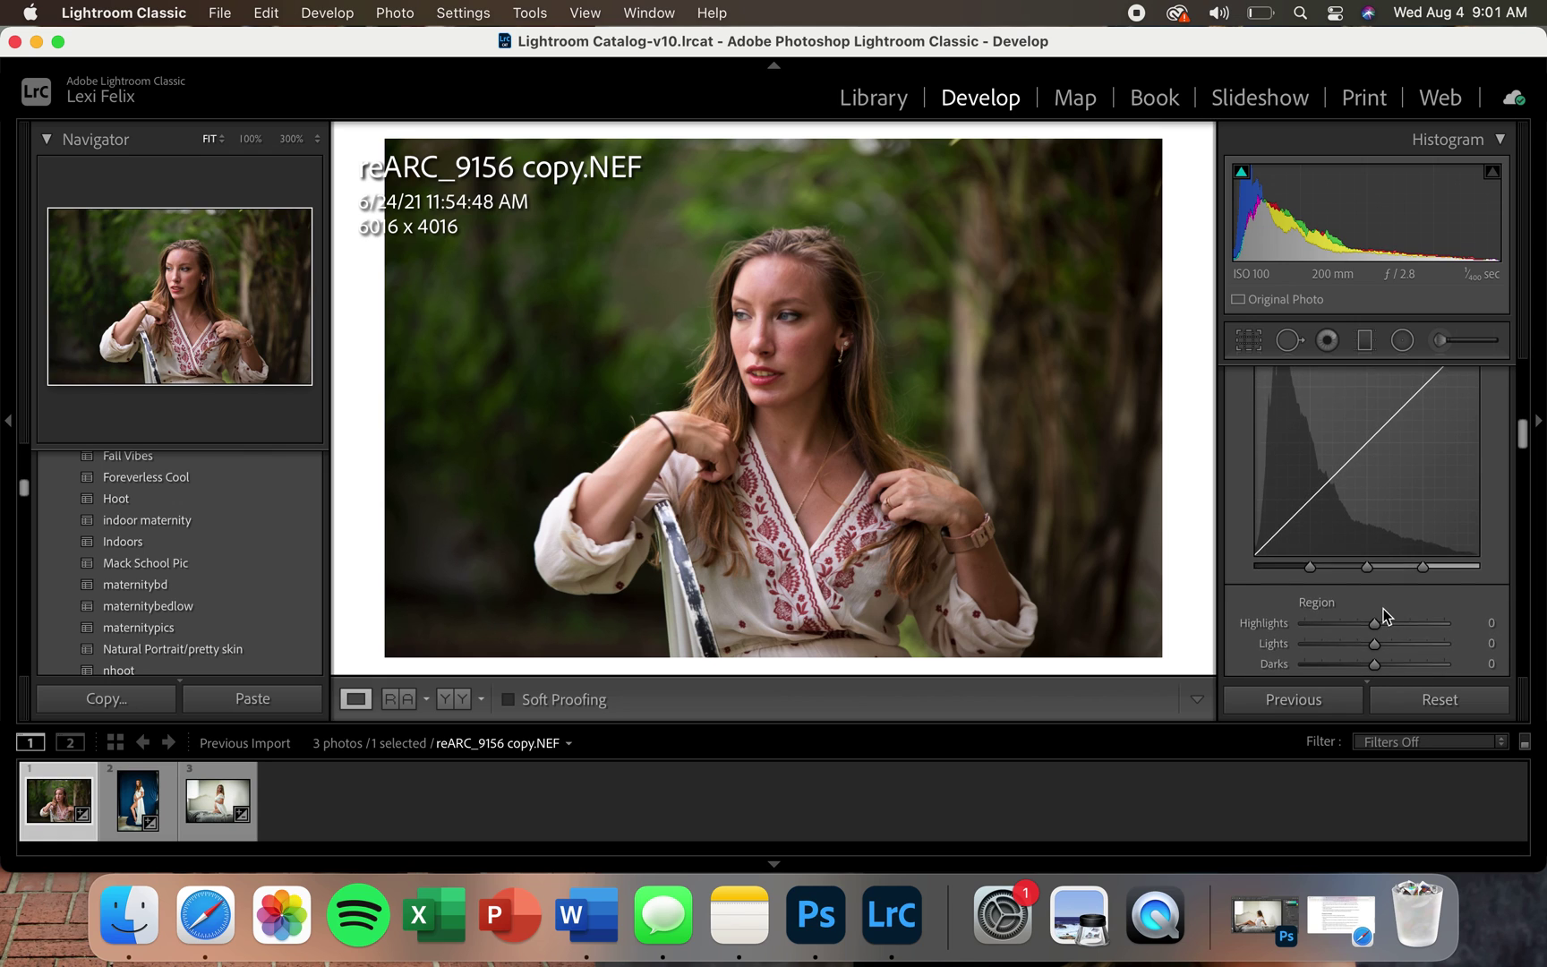
pyautogui.scroll(-1, 1383, 610)
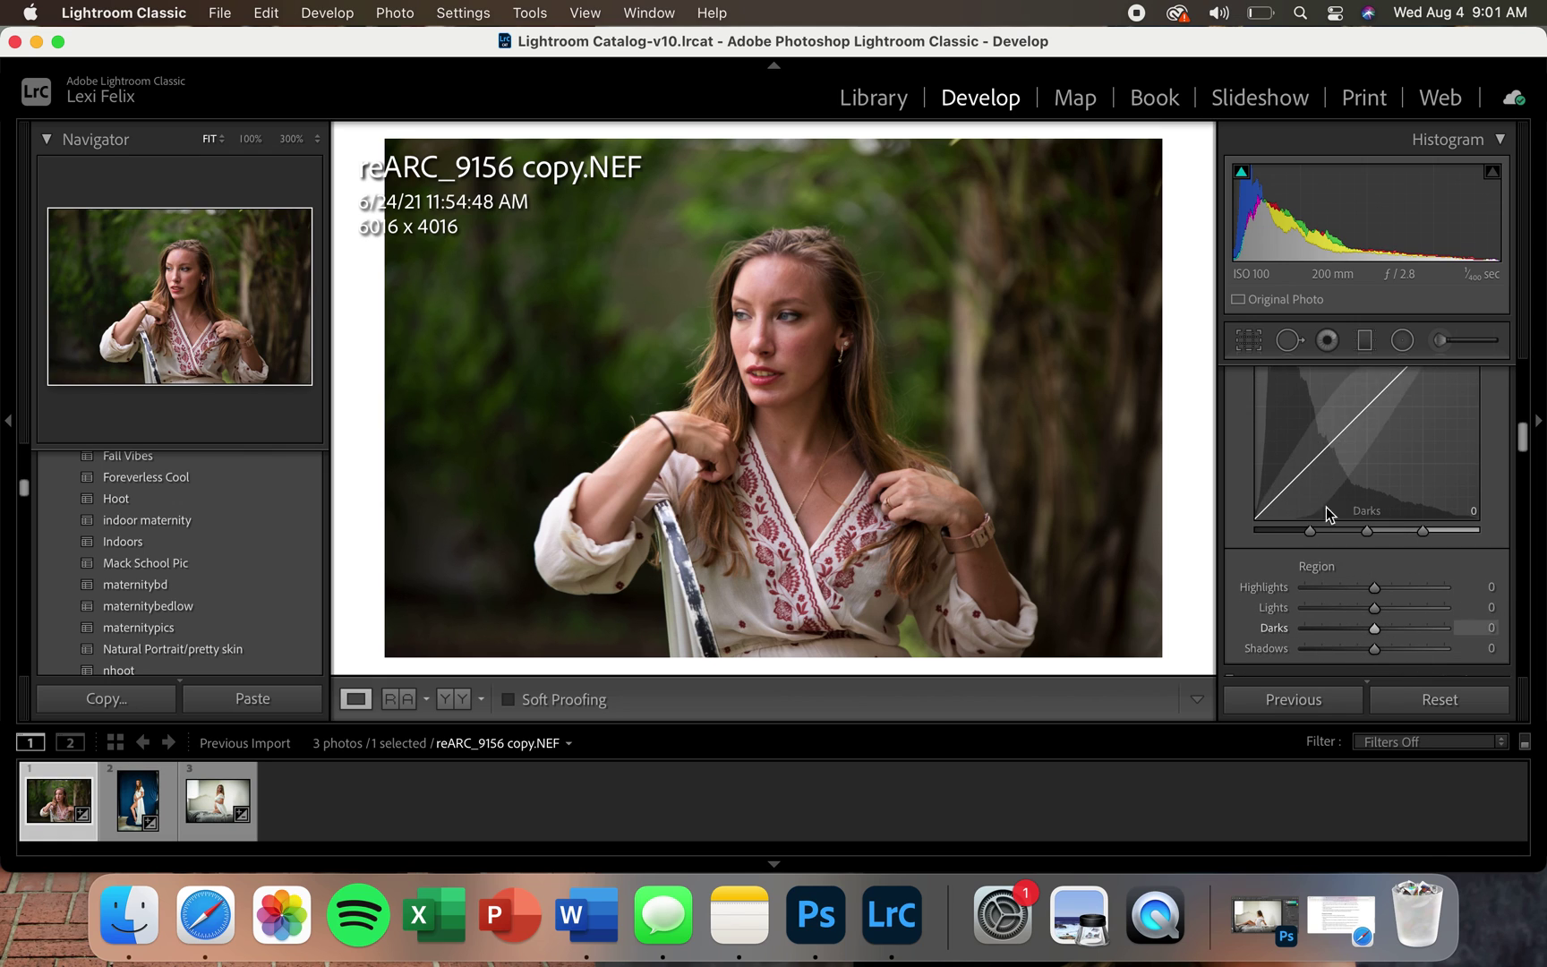
pyautogui.scroll(6, 1307, 515)
pyautogui.scroll(-2, 1307, 515)
pyautogui.moveTo(1372, 552)
pyautogui.mouseDown()
pyautogui.moveTo(1426, 545)
pyautogui.moveTo(1358, 558)
pyautogui.moveTo(1379, 555)
pyautogui.mouseUp()
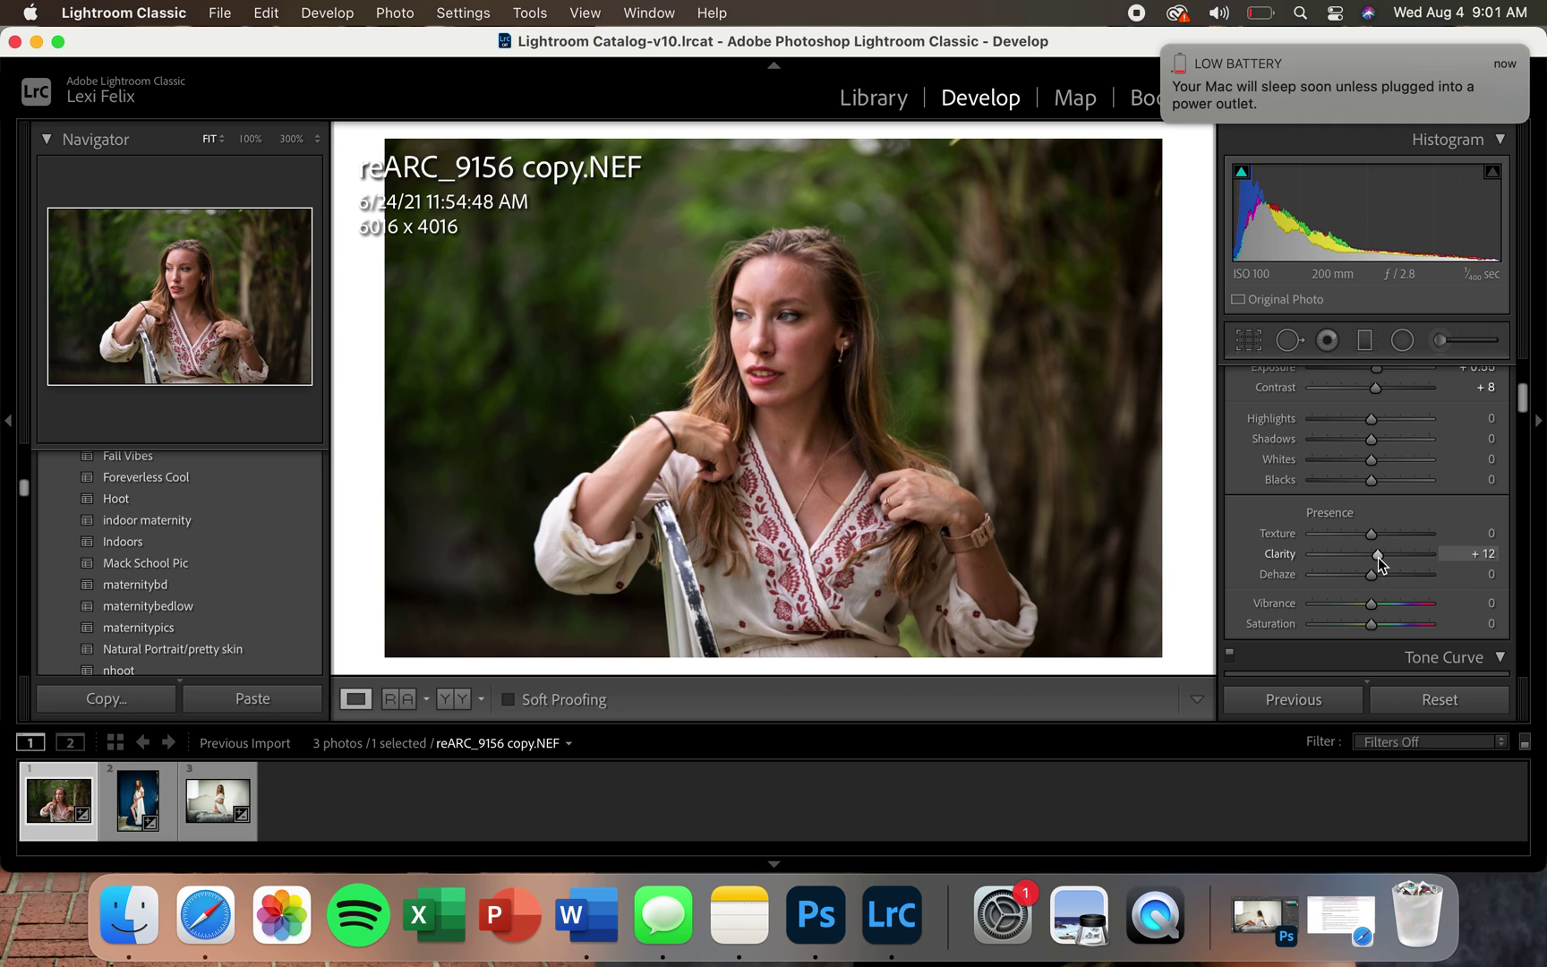
pyautogui.moveTo(1379, 555); pyautogui.dragTo(1378, 554)
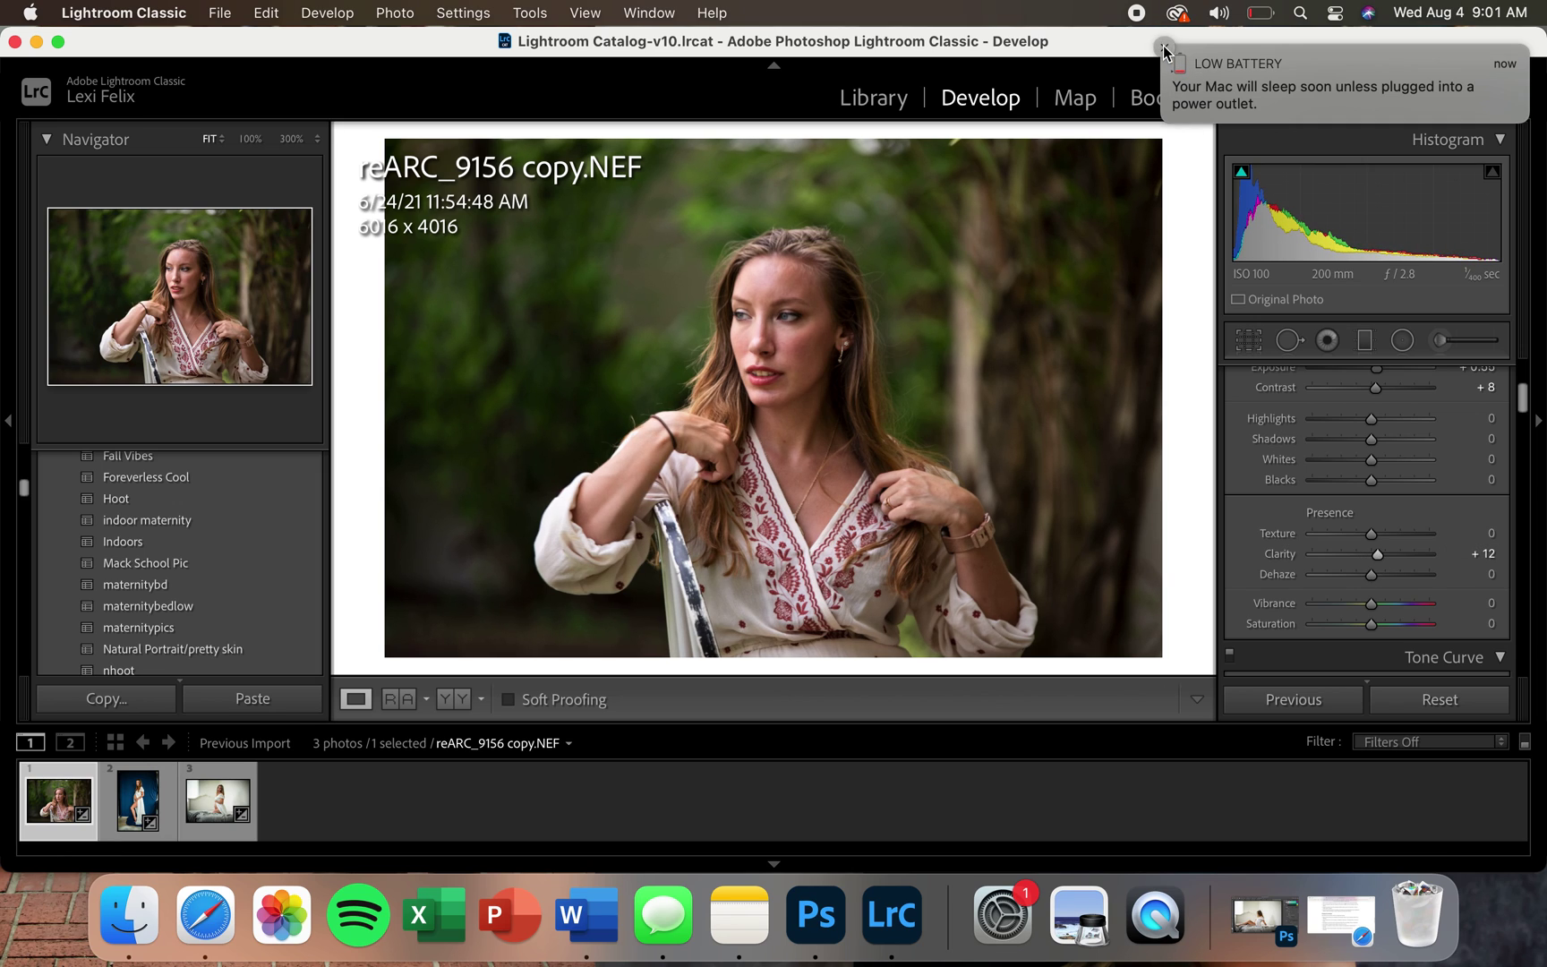
pyautogui.moveTo(1368, 538); pyautogui.dragTo(1373, 538)
pyautogui.scroll(4, 1318, 403)
pyautogui.scroll(2, 1320, 403)
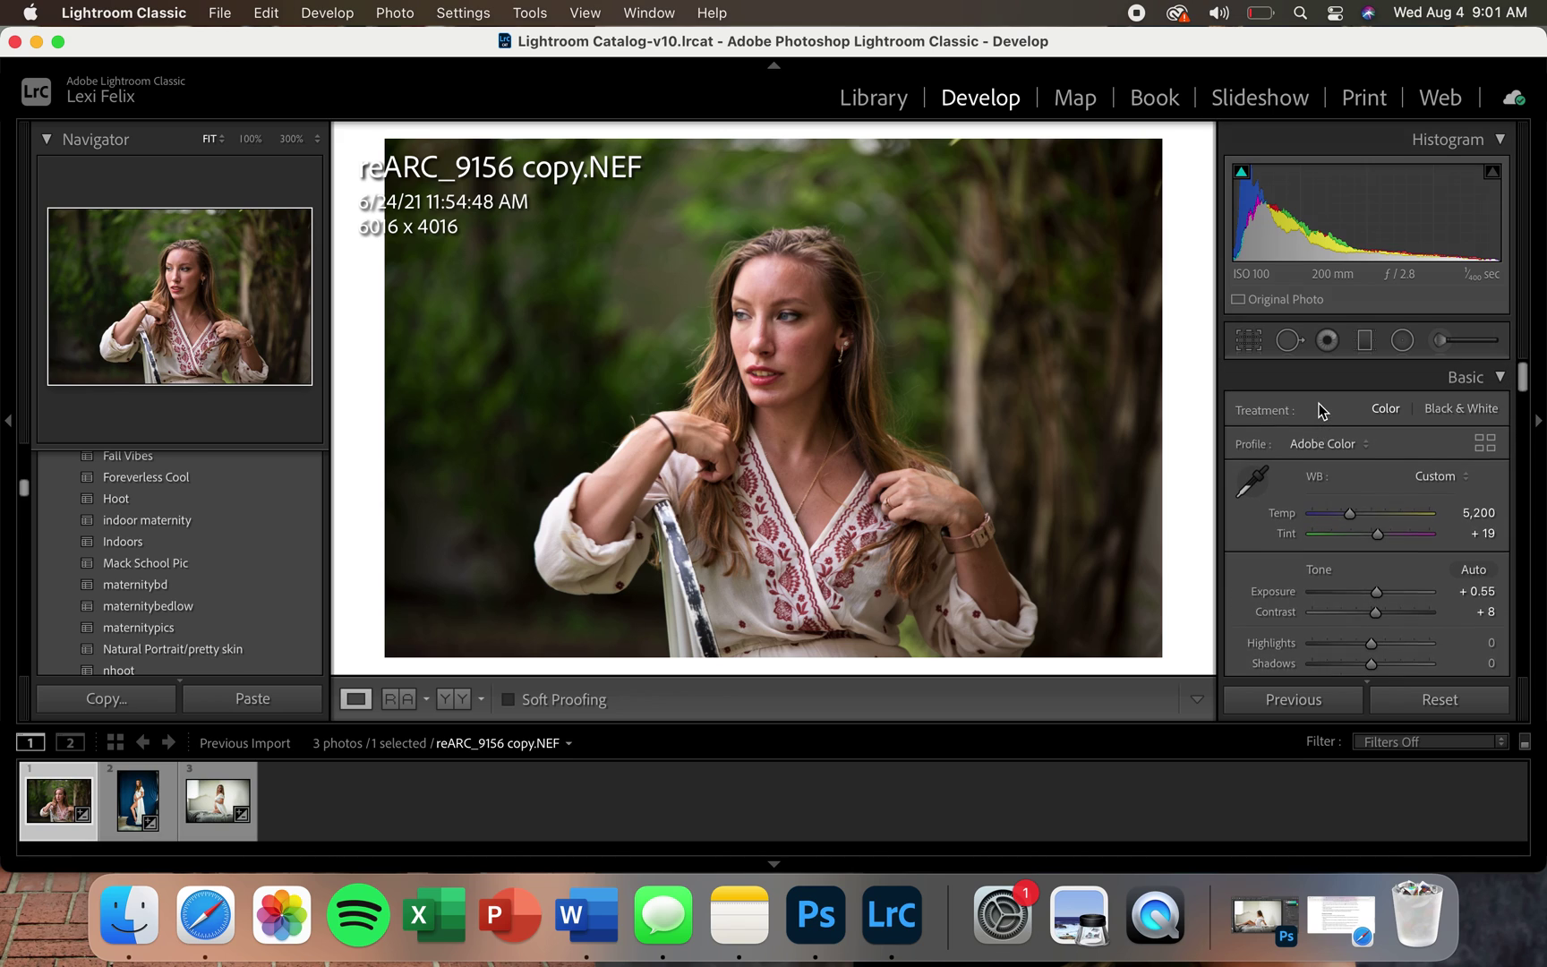